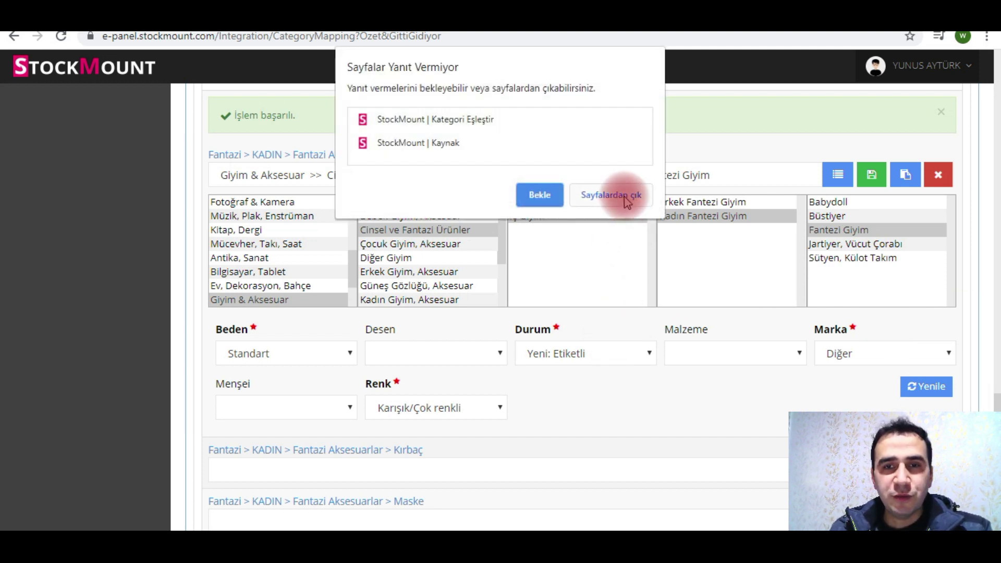
# Exit the unresponsive pages and reopen stockmount.com in the browser
pyautogui.click(618, 196)
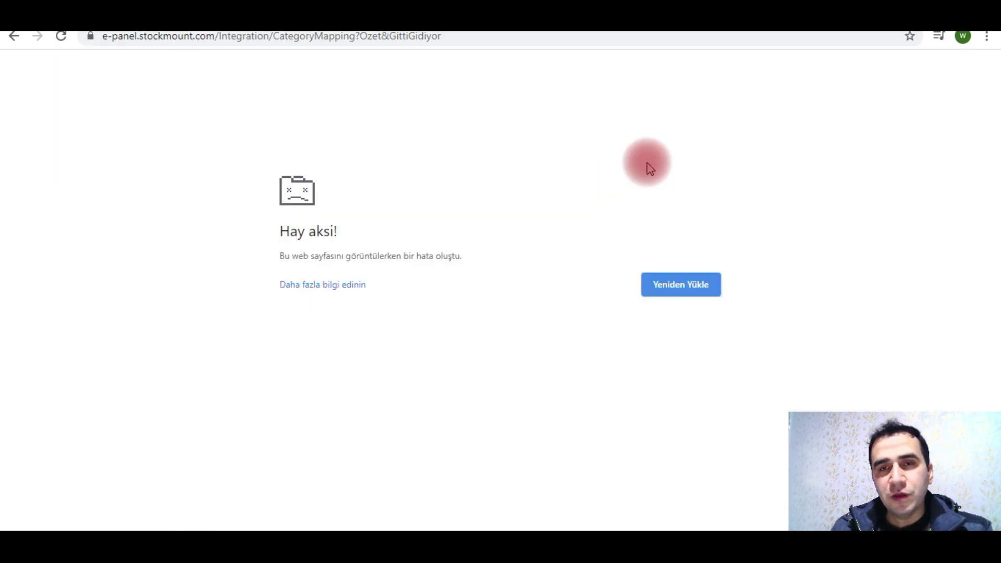
pyautogui.click(683, 37)
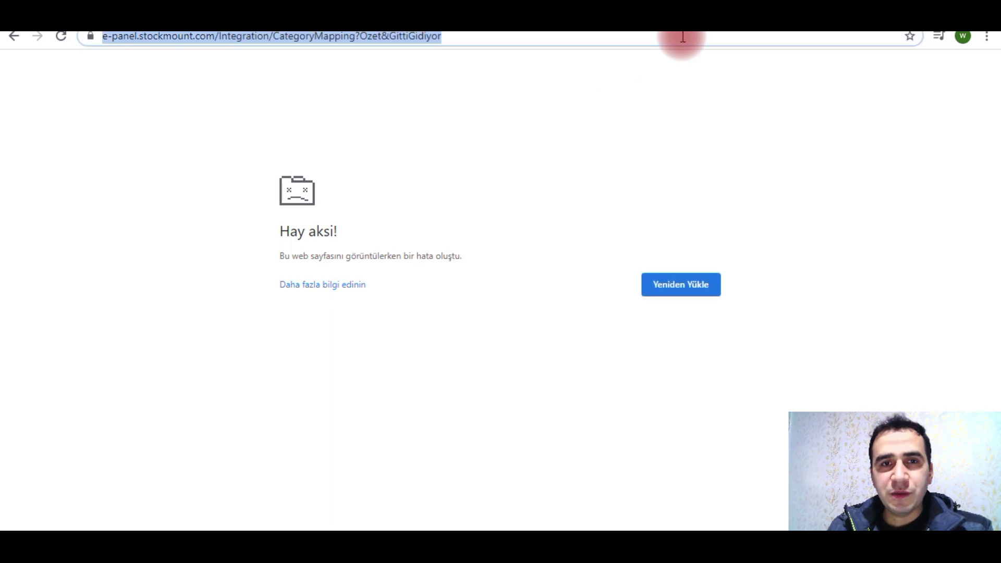
pyautogui.write('st')
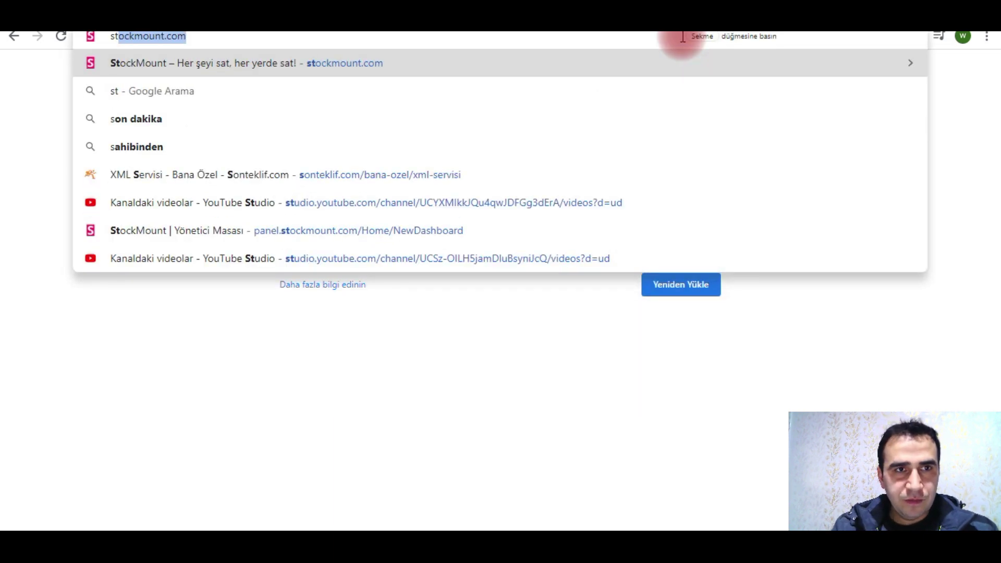
pyautogui.press('Return')
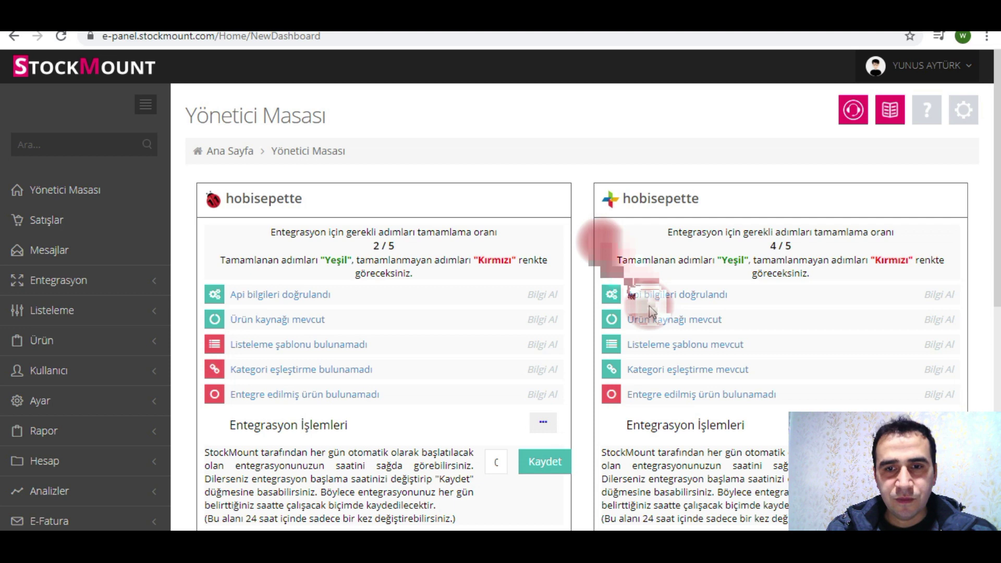
# On the Kategori Eşleştir page, select the GittiGidiyor - hobisepette shop and the İçgiyim product source
pyautogui.scroll(-3, 657, 371)
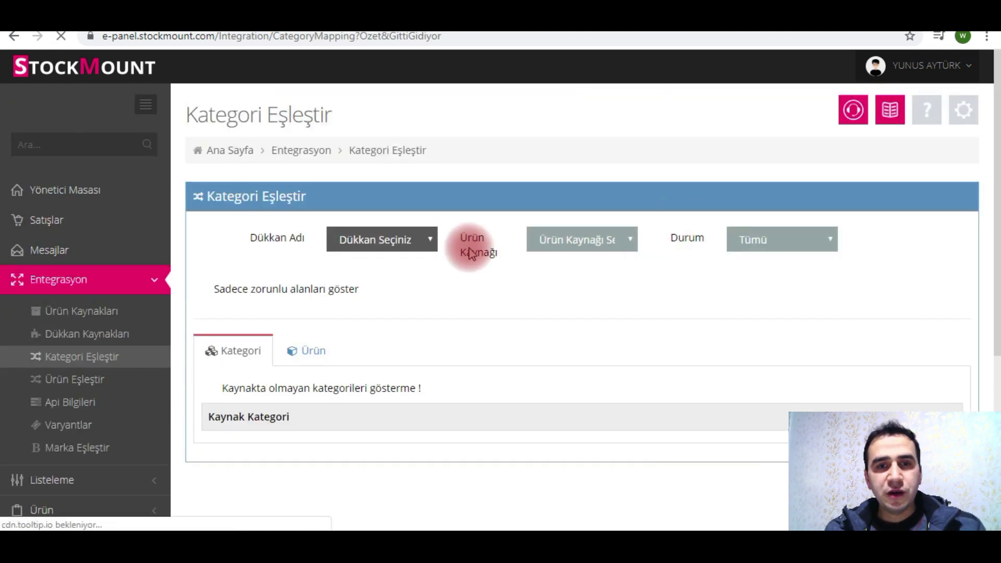
pyautogui.click(426, 244)
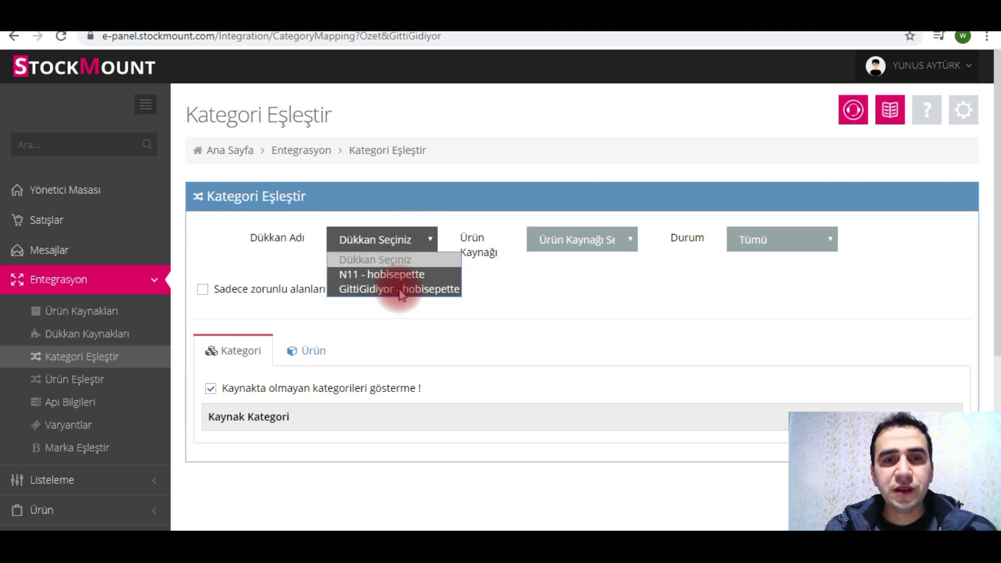
pyautogui.click(401, 294)
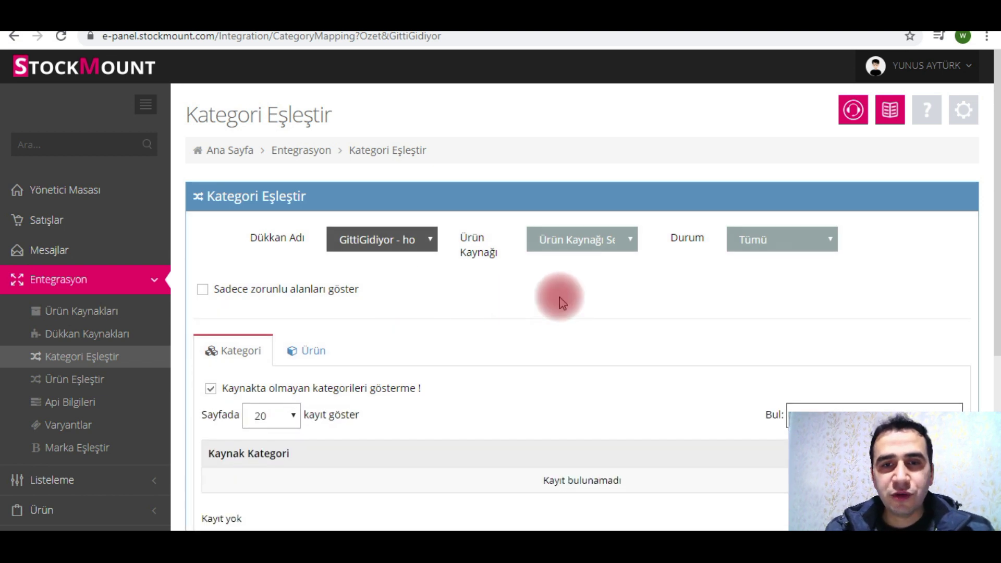
pyautogui.click(587, 238)
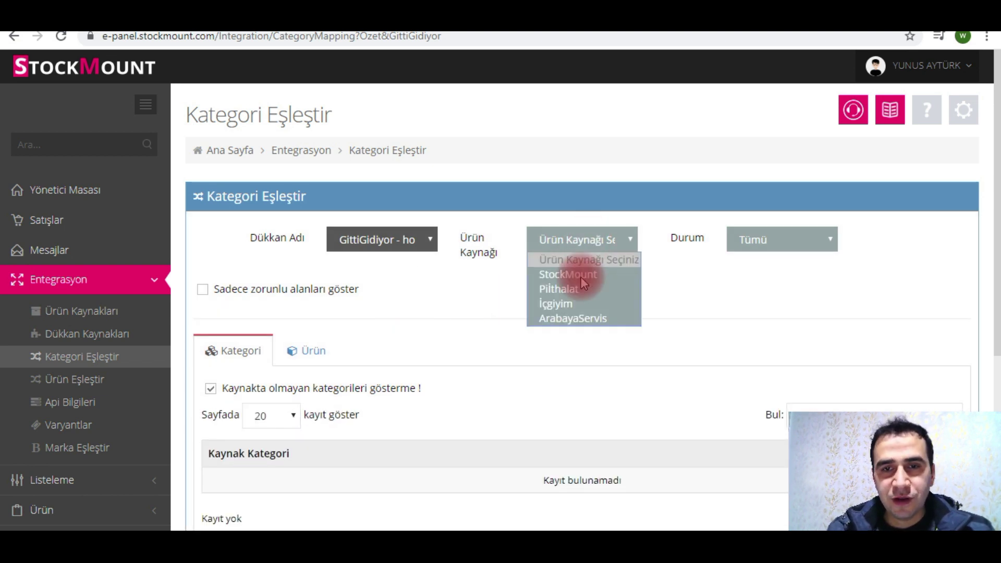
pyautogui.click(552, 304)
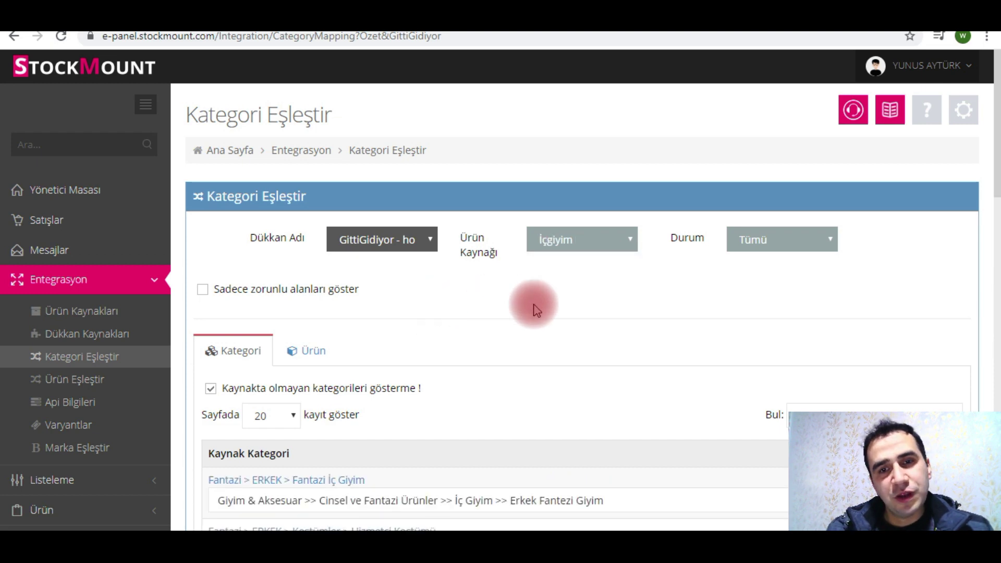
# Copy the category path of the Kelepçeler row into the Kırbaç row and show the Kırbaç category lists
pyautogui.scroll(-10, 537, 310)
pyautogui.scroll(-3, 542, 268)
pyautogui.scroll(3, 339, 179)
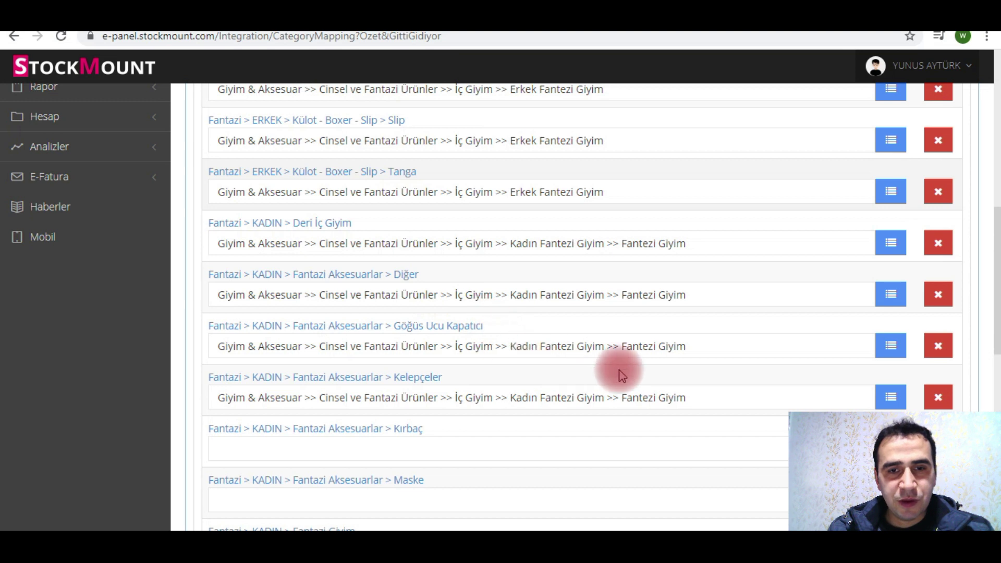
pyautogui.scroll(-5, 620, 365)
pyautogui.click(698, 110)
pyautogui.moveTo(699, 111); pyautogui.dragTo(212, 102)
pyautogui.hotkey('ctrl', 'c')
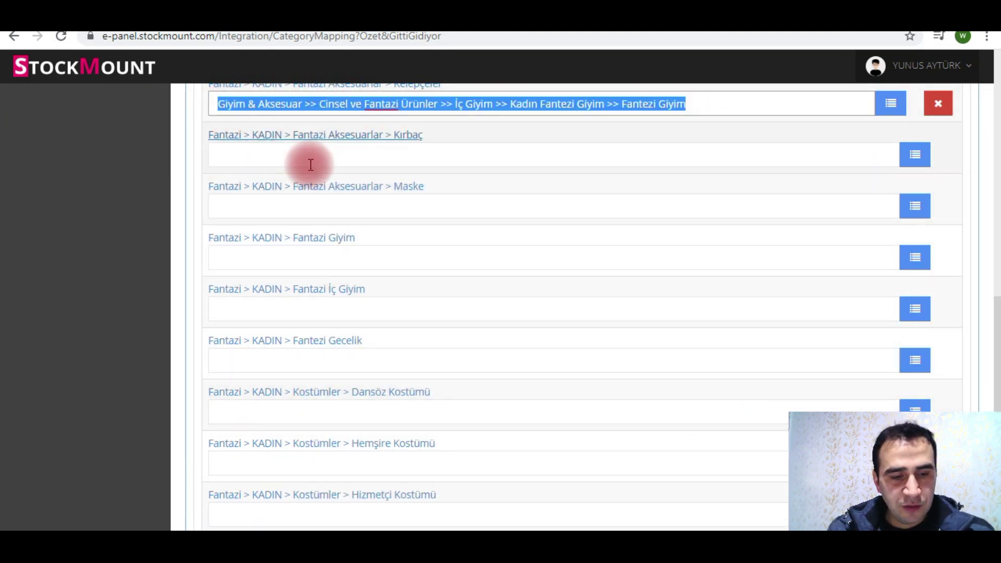
pyautogui.click(735, 150)
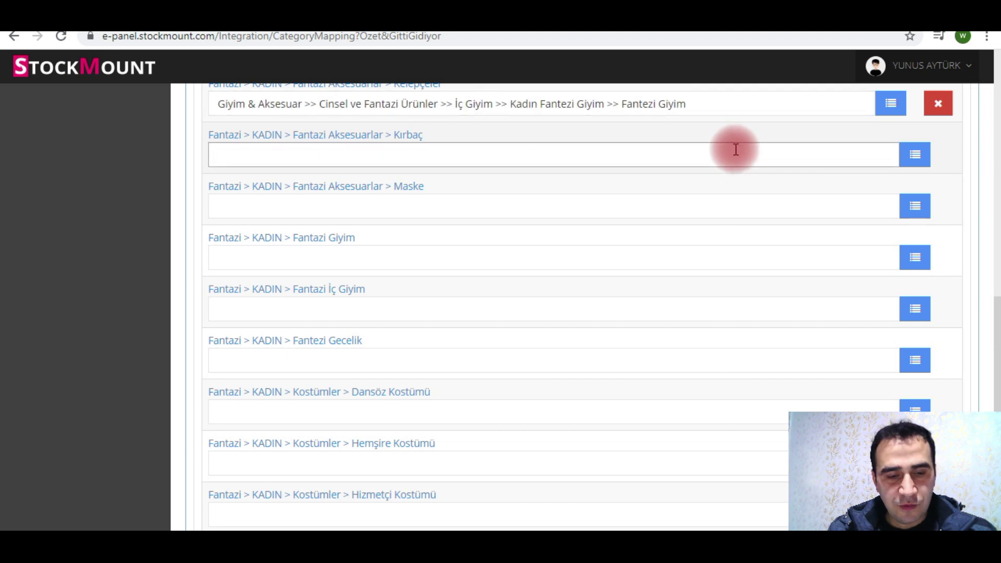
pyautogui.hotkey('ctrl', 'v')
pyautogui.click(918, 156)
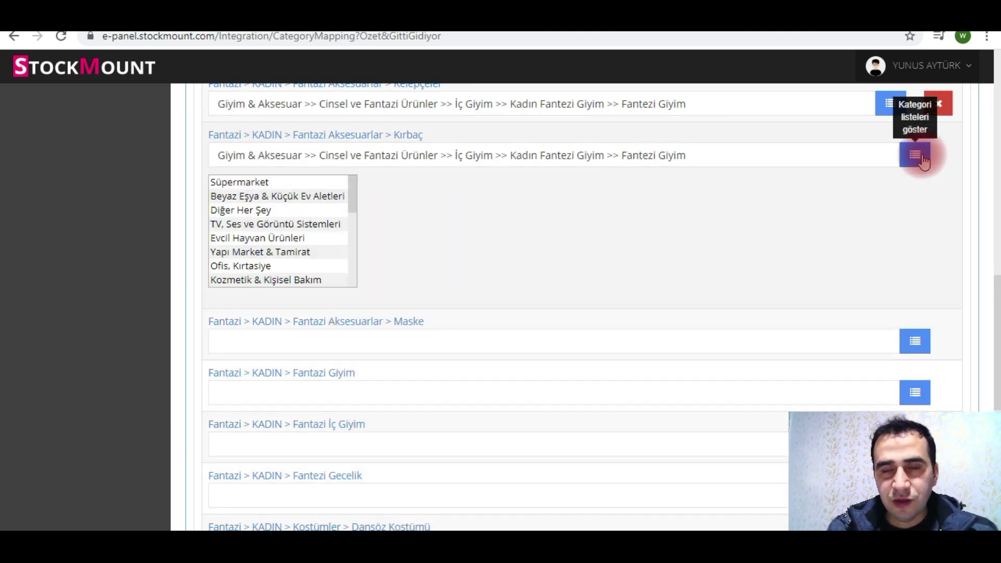
# Shorten the Kırbaç row's text to Fantezi Giyim and choose the suggested category İç Giyim >> Kadın Fantezi Giyim >> Fantezi Giyim
pyautogui.moveTo(620, 152); pyautogui.dragTo(219, 129)
pyautogui.press('BackSpace')
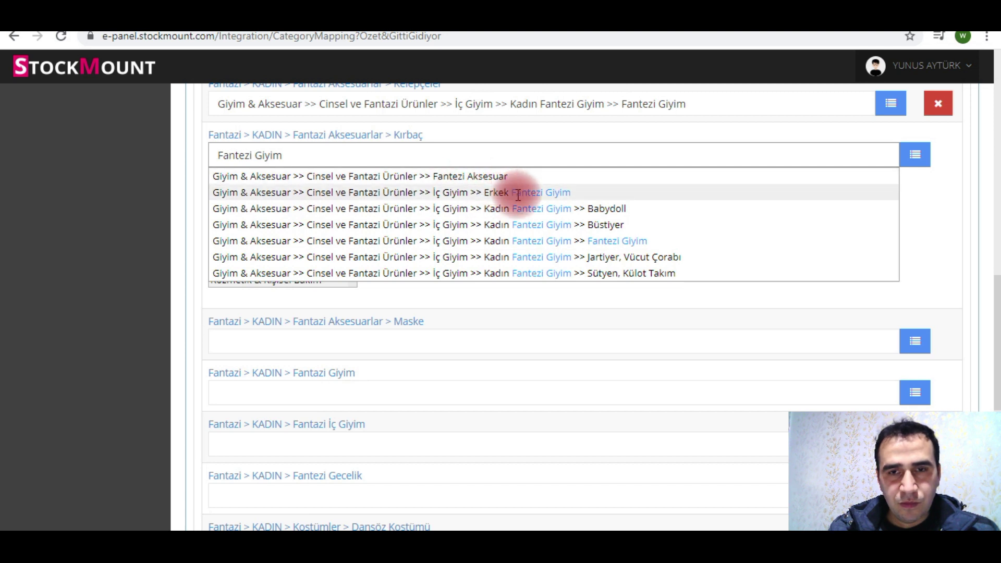
pyautogui.click(586, 240)
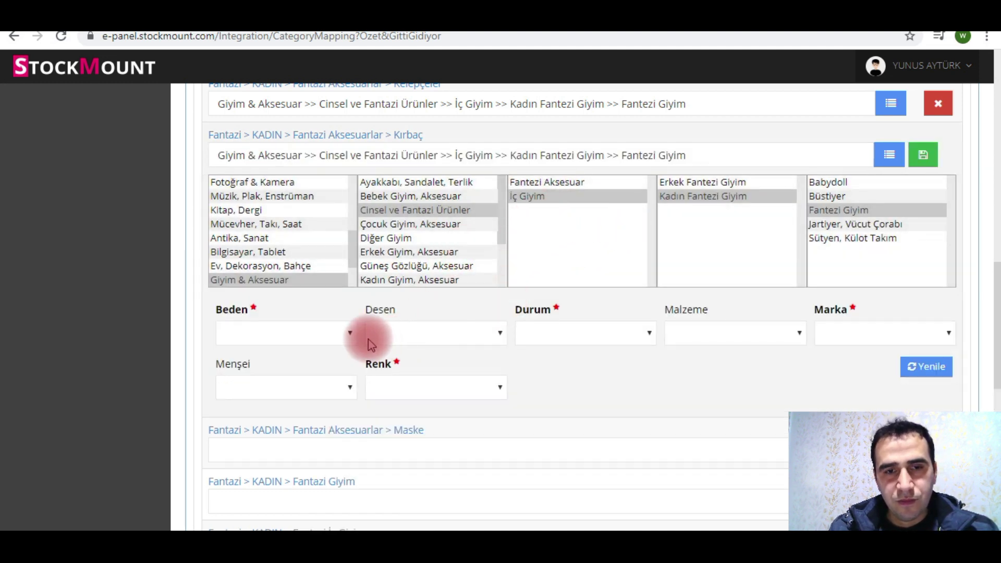
# For the Kırbaç mapping, set Beden to Standart, Durum to Yeni: Etiketli and Renk to Karışık/Çok renkli
pyautogui.click(343, 333)
pyautogui.scroll(-5, 286, 268)
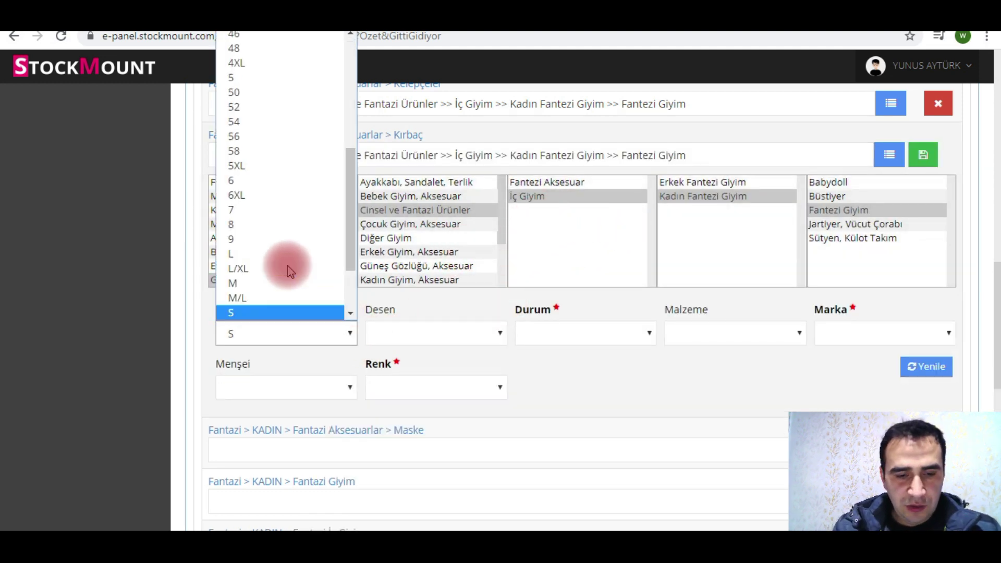
pyautogui.click(286, 311)
pyautogui.click(532, 336)
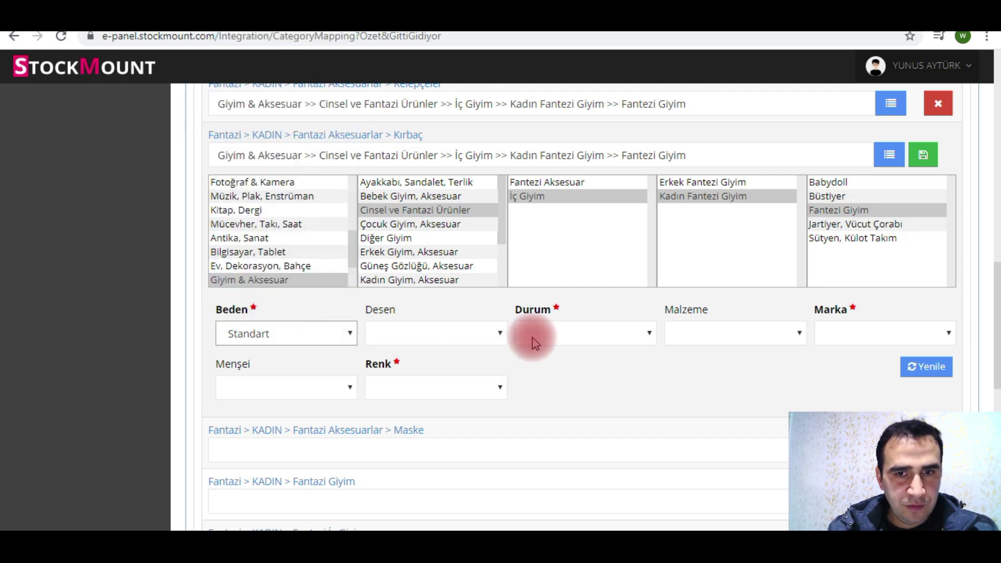
pyautogui.click(553, 380)
pyautogui.click(452, 398)
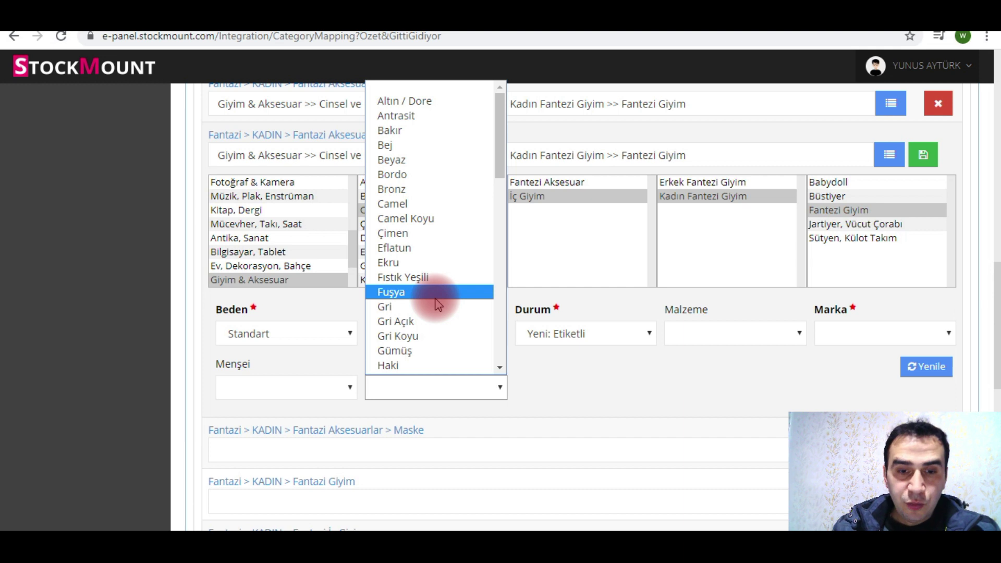
pyautogui.write('kar')
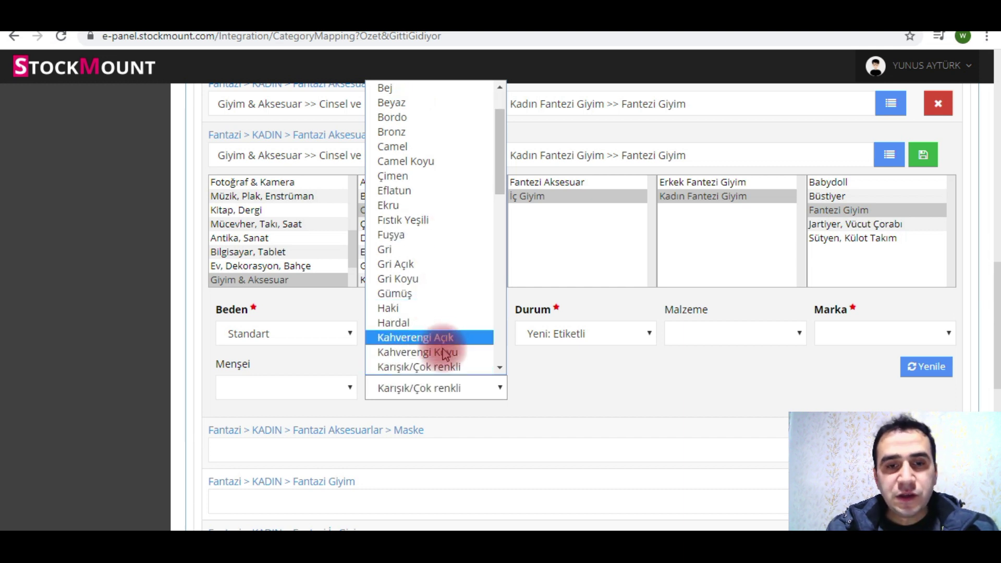
pyautogui.click(442, 366)
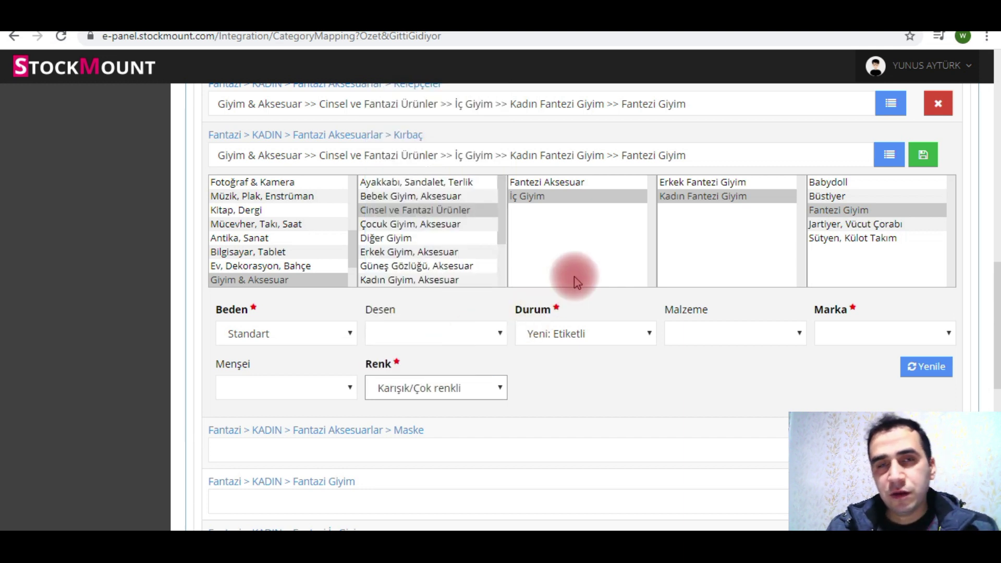
# Set Marka to Diğer for the Kırbaç category and save its mapping
pyautogui.click(820, 335)
pyautogui.write('diğer')
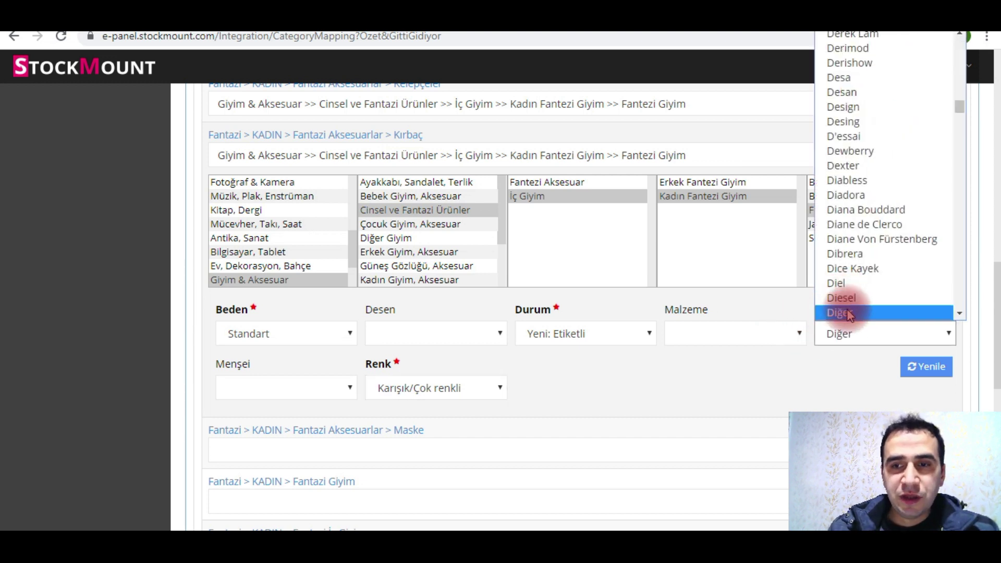
pyautogui.click(840, 313)
pyautogui.click(924, 166)
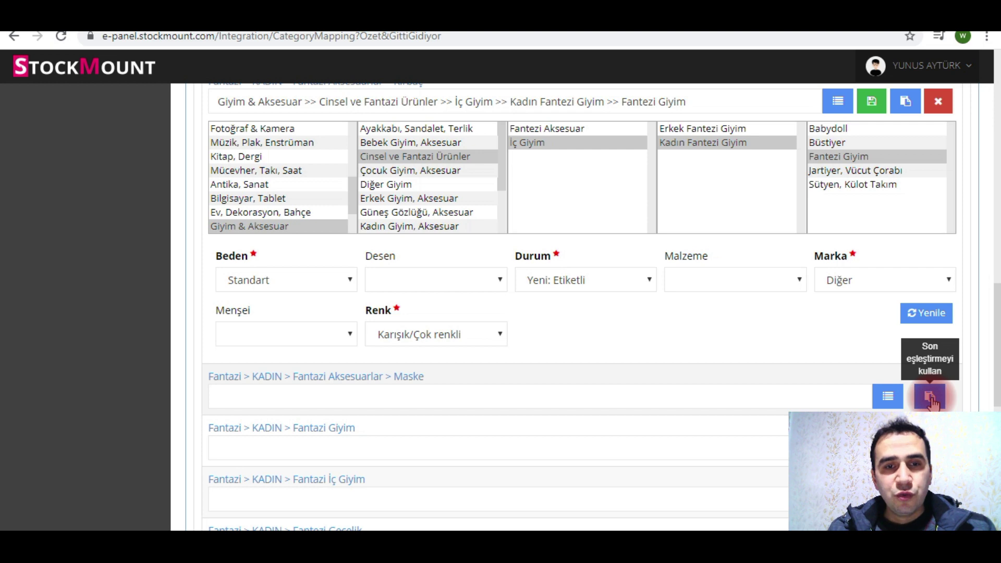
# Reuse the last mapping for the Fantazi Aksesuarlar > Maske category and save it
pyautogui.click(928, 398)
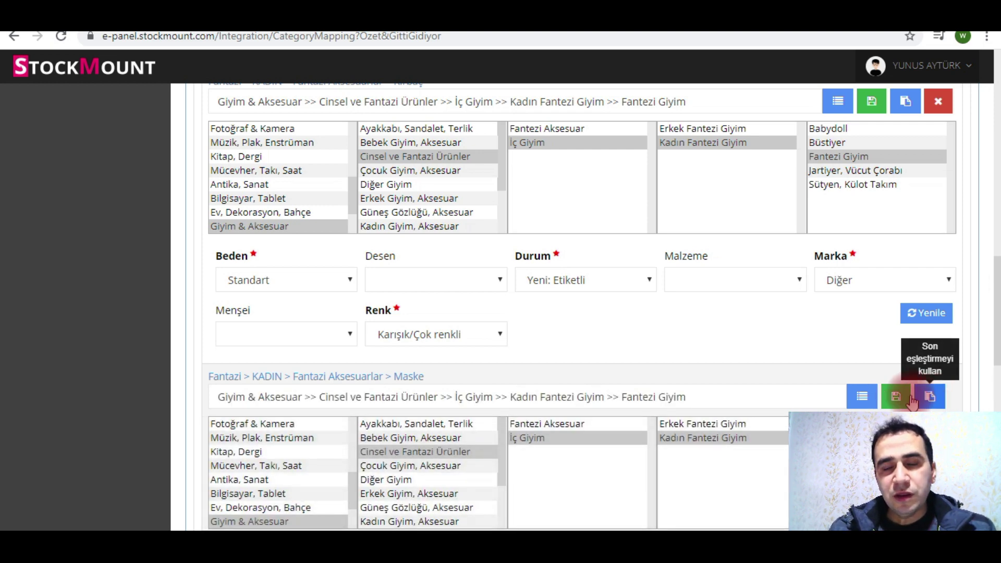
pyautogui.scroll(-3, 834, 354)
pyautogui.click(895, 249)
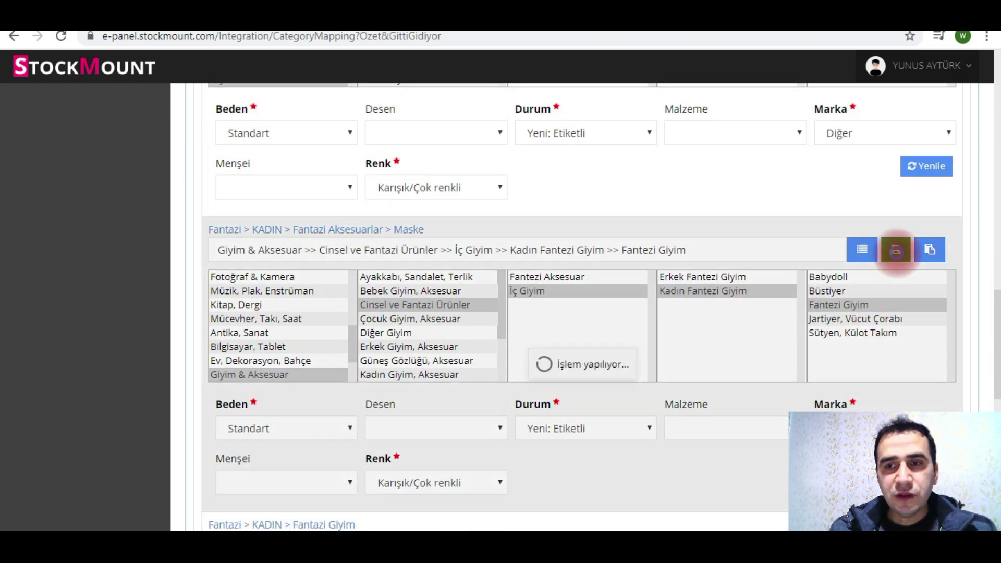
# Apply the last mapping to the KADIN > Fantazi Giyim category
pyautogui.scroll(-1, 887, 271)
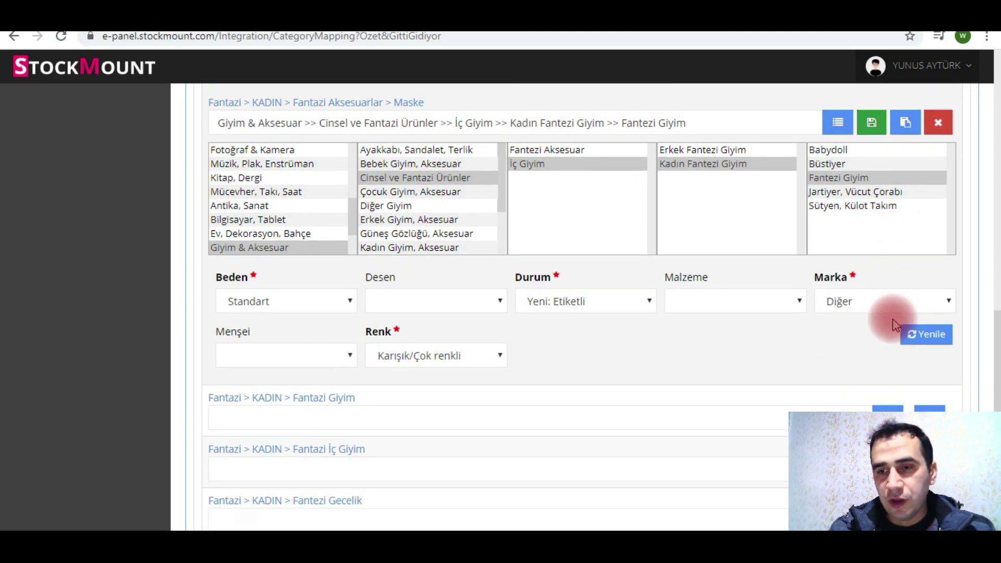
pyautogui.scroll(-2, 912, 320)
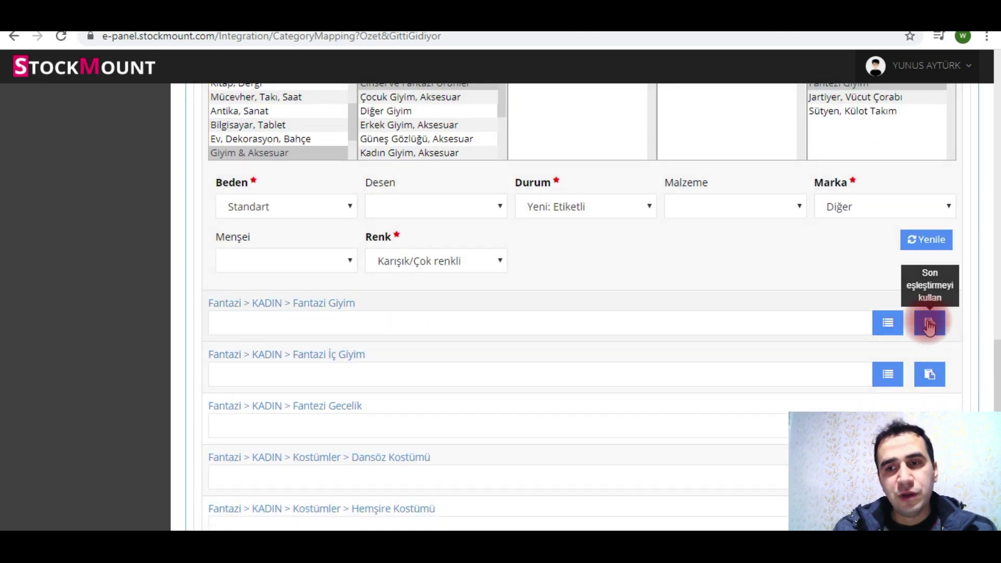
pyautogui.click(922, 319)
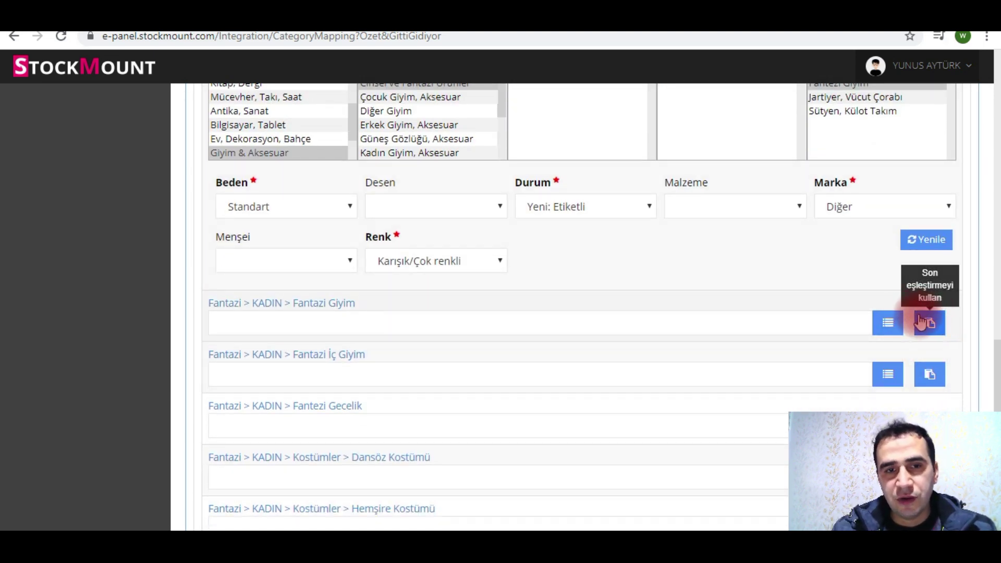
pyautogui.click(945, 318)
pyautogui.click(928, 324)
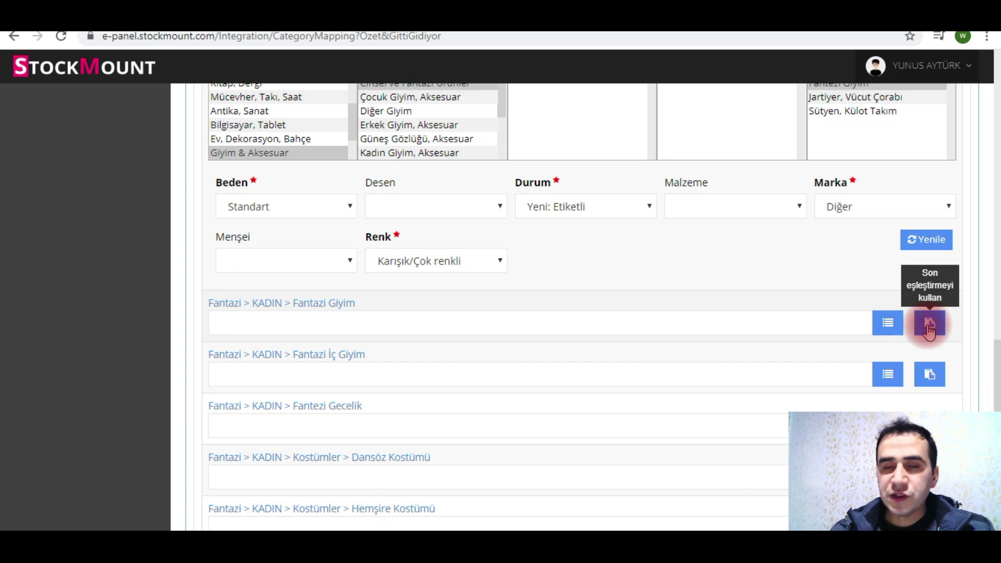
pyautogui.click(929, 325)
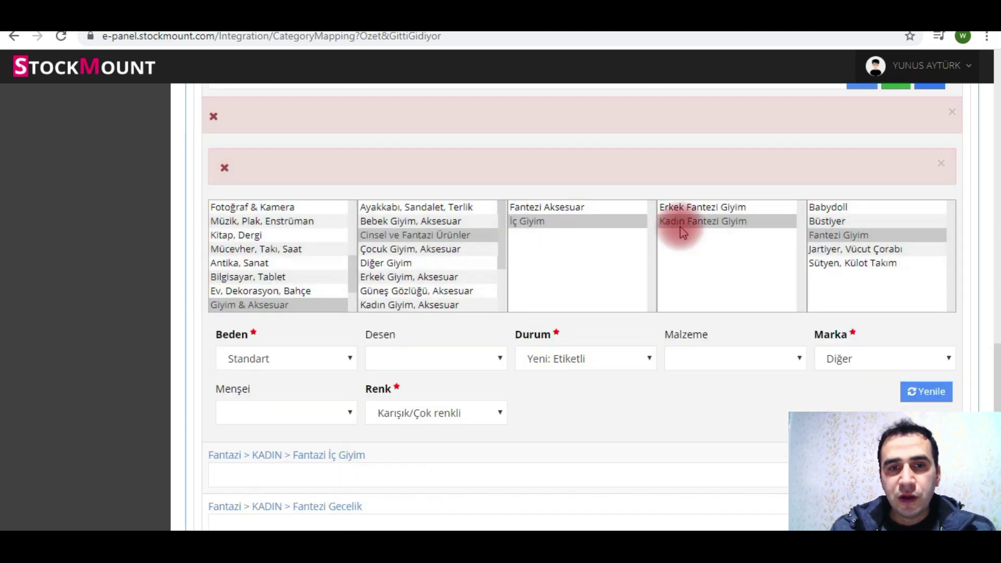
# Try to save the mapping of the KADIN > Fantazi Giyim category
pyautogui.scroll(2, 914, 226)
pyautogui.scroll(-1, 914, 226)
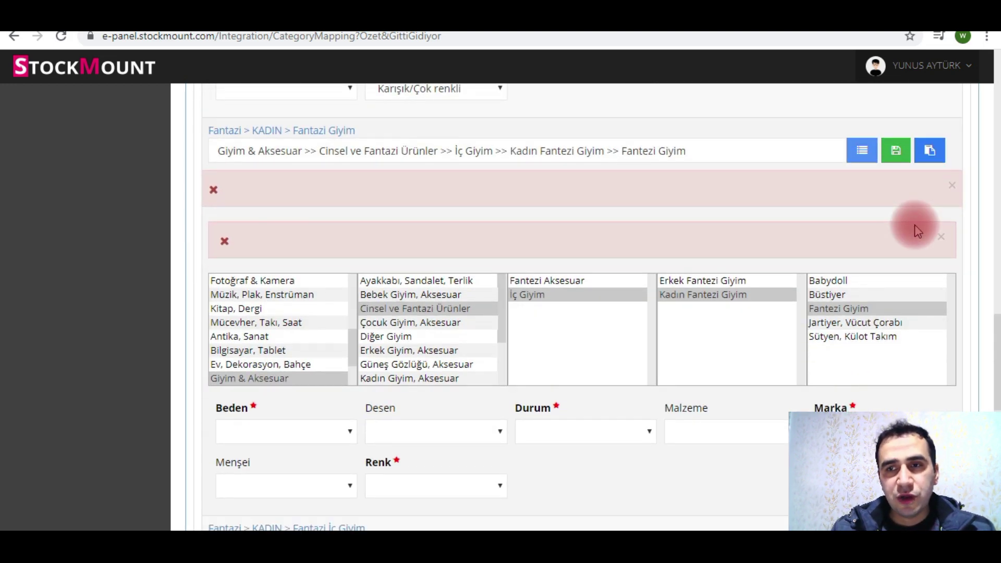
pyautogui.scroll(2, 902, 203)
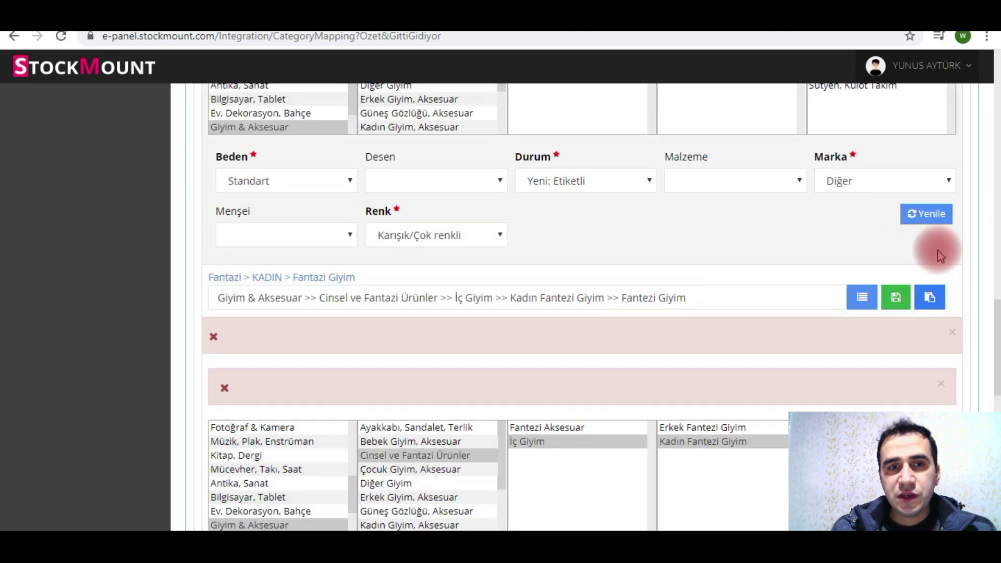
pyautogui.click(894, 298)
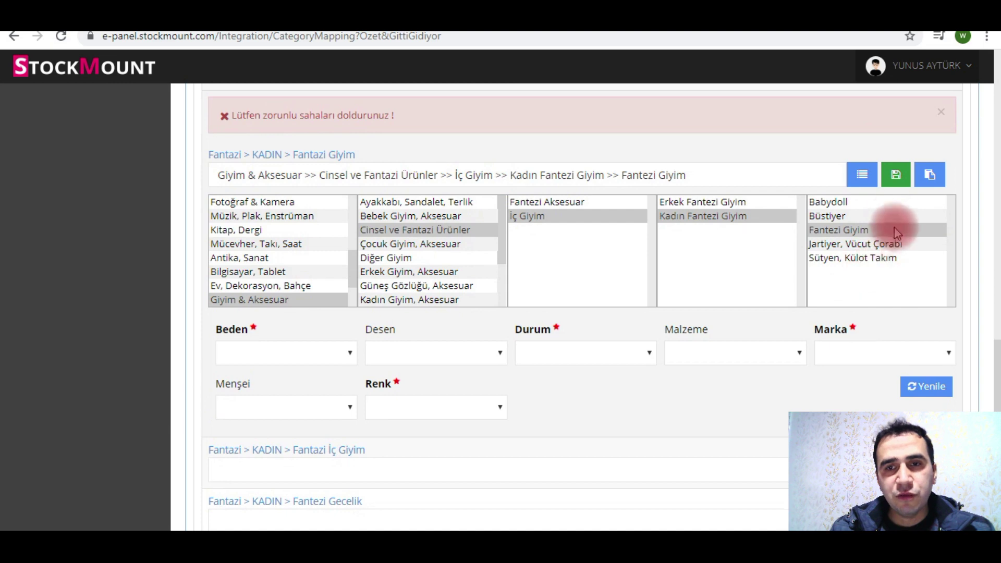
pyautogui.click(901, 183)
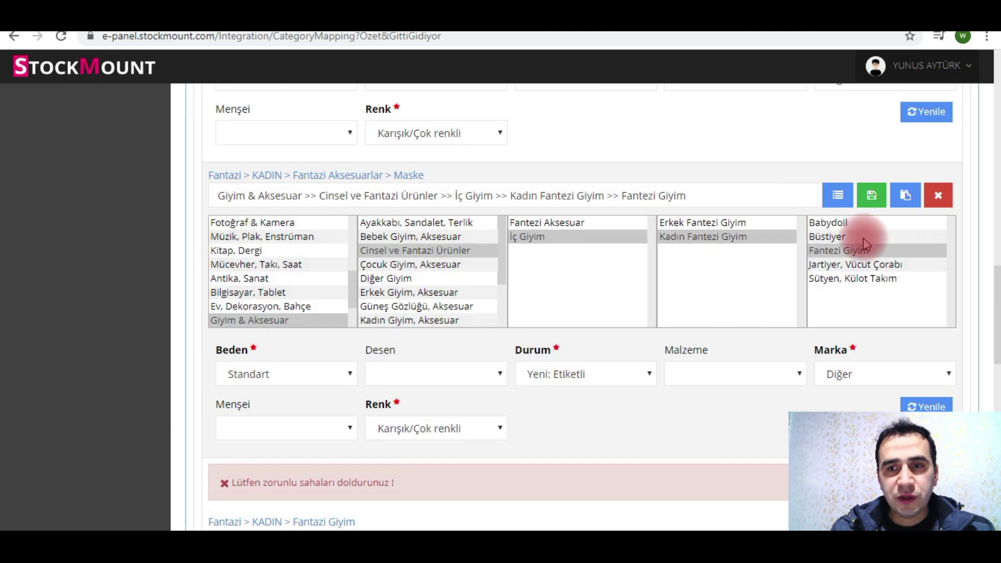
# Reapply the last mapping to the Fantazi Giyim category to fill in its mandatory fields
pyautogui.scroll(-4, 862, 238)
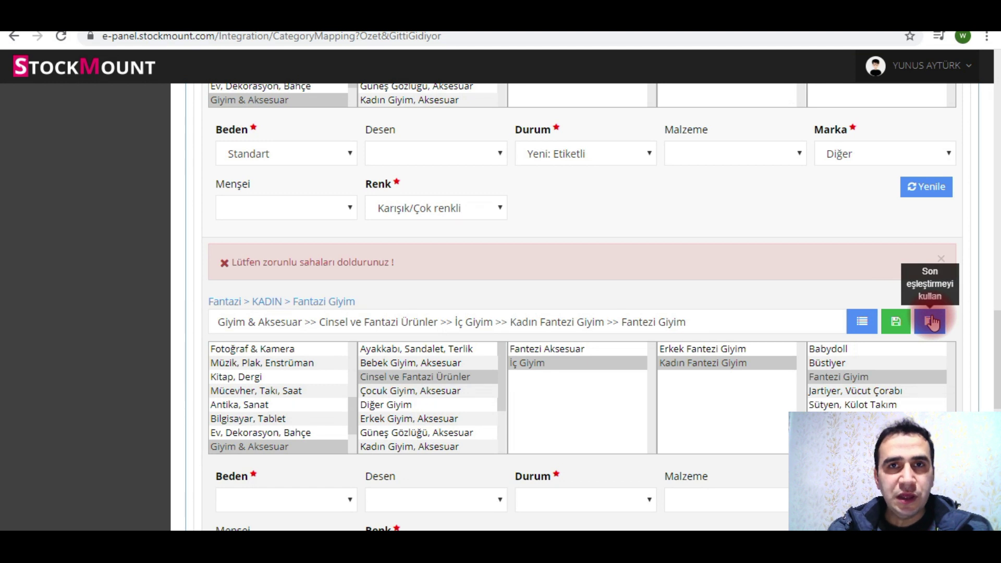
pyautogui.click(931, 322)
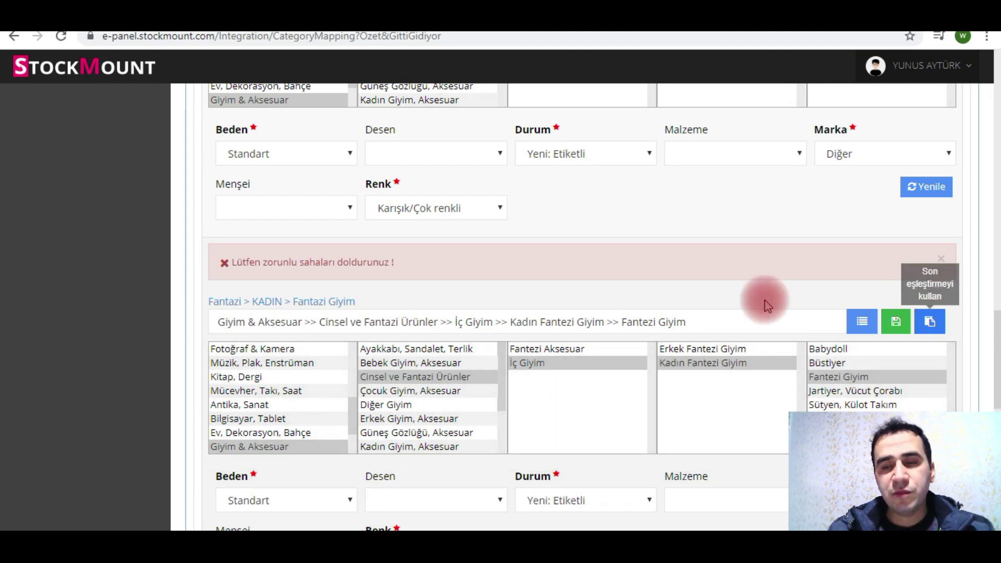
# Save the Fantazi Giyim mapping, and reuse and save the last mapping for the KADIN > Fantazi İç Giyim category
pyautogui.click(896, 321)
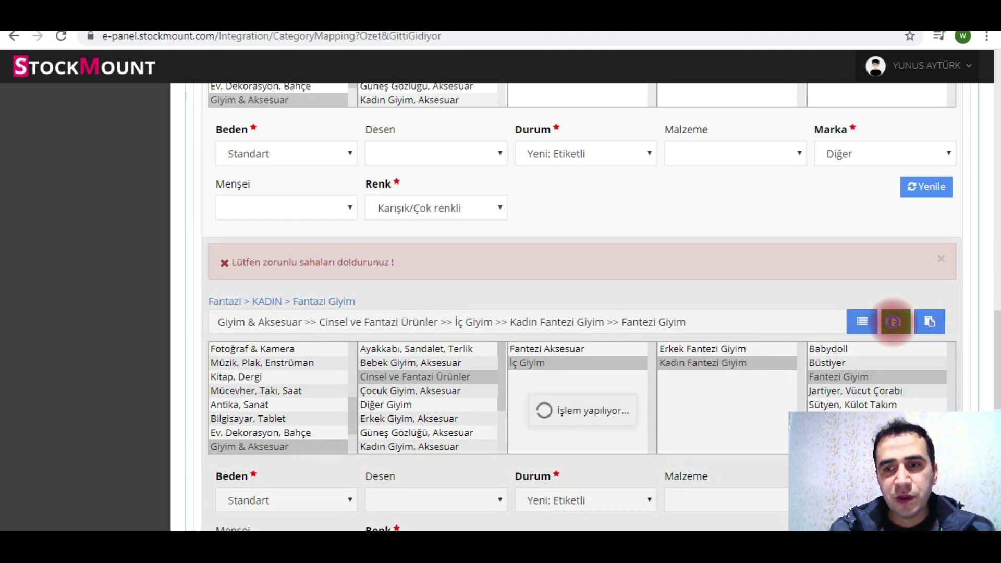
pyautogui.scroll(-2, 896, 326)
pyautogui.scroll(-1, 896, 326)
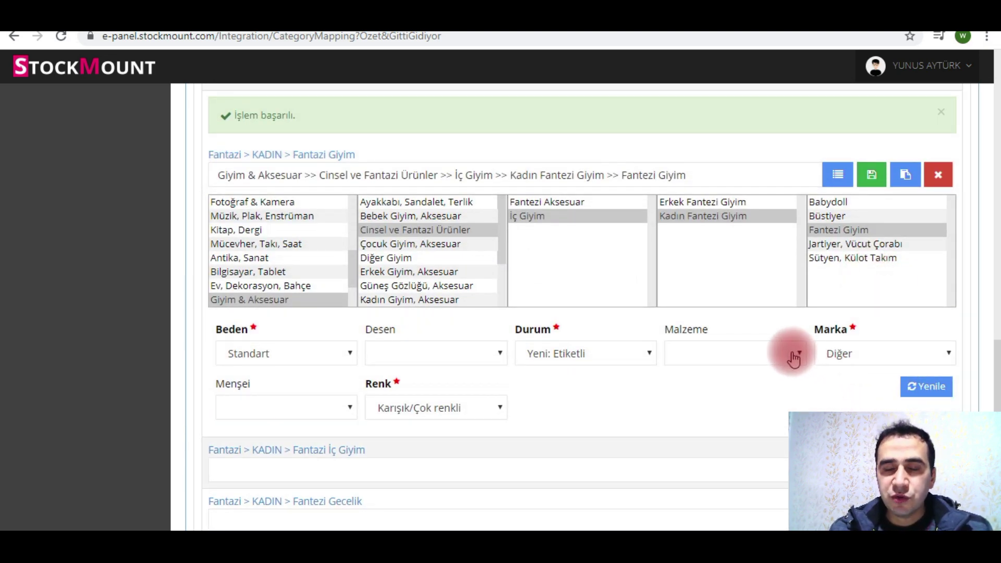
pyautogui.scroll(-4, 797, 360)
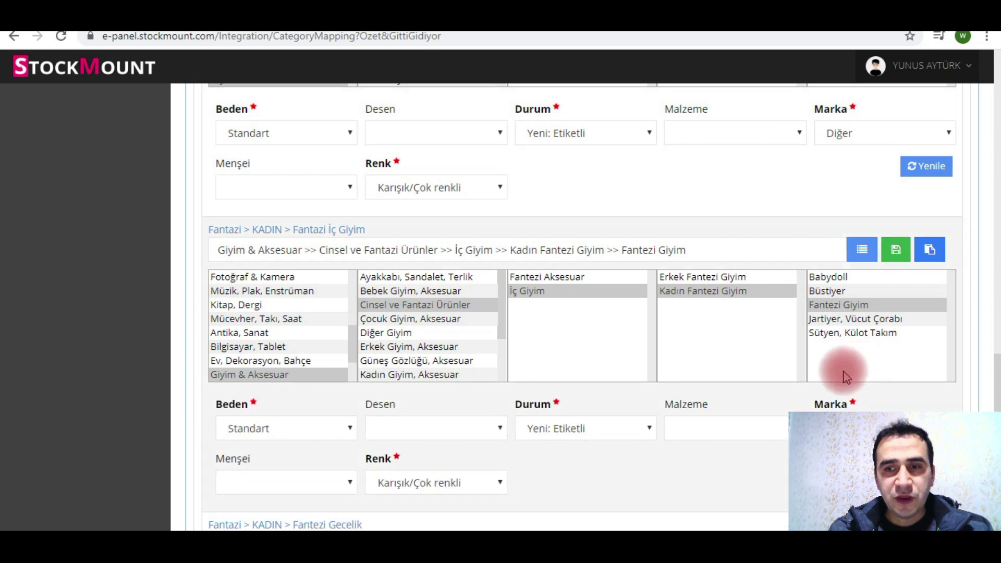
pyautogui.click(897, 255)
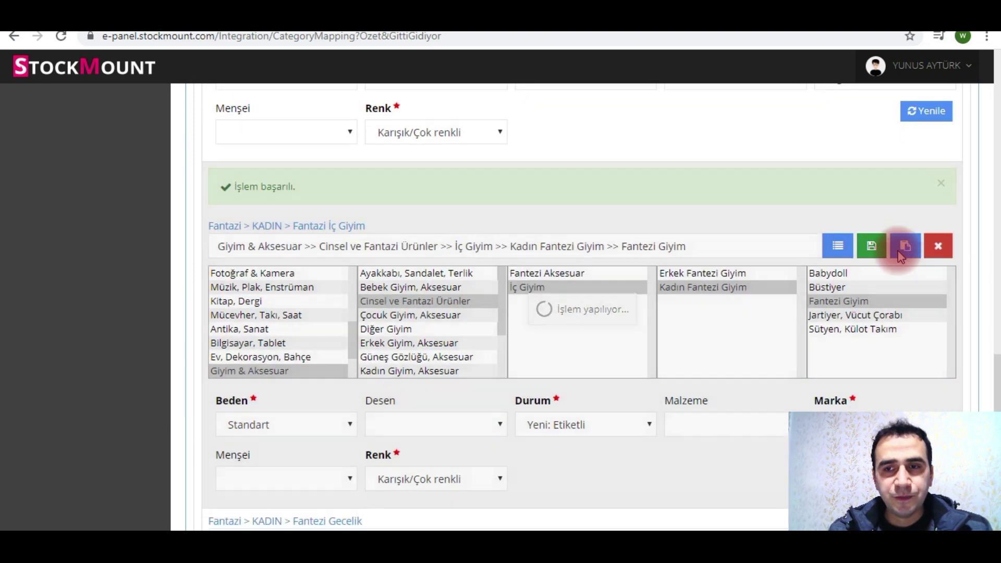
# Reuse and save the last mapping for the KADIN > Fantezi Gecelik and Kostümler > Dansöz Kostümü categories
pyautogui.scroll(-4, 824, 256)
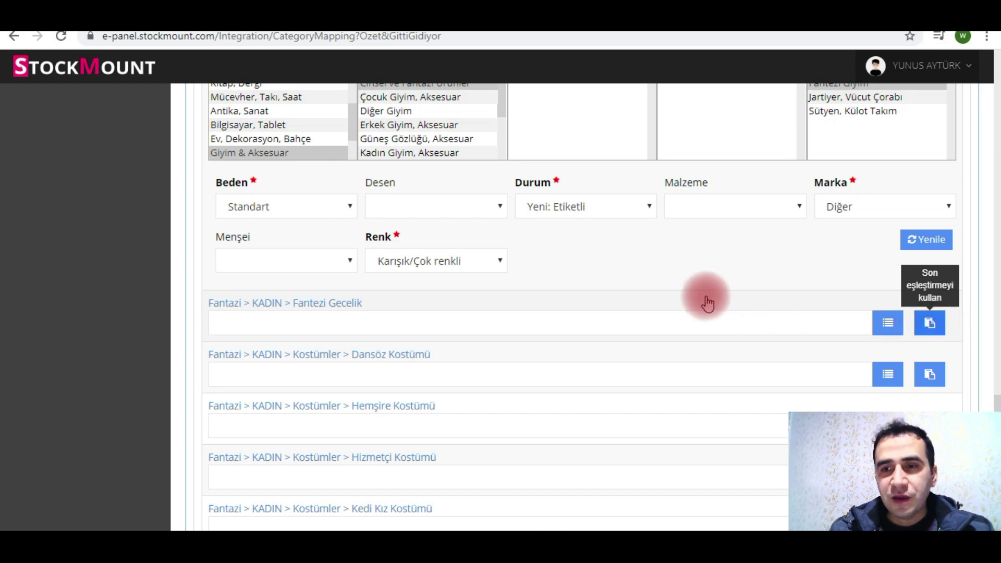
pyautogui.click(926, 325)
pyautogui.click(896, 323)
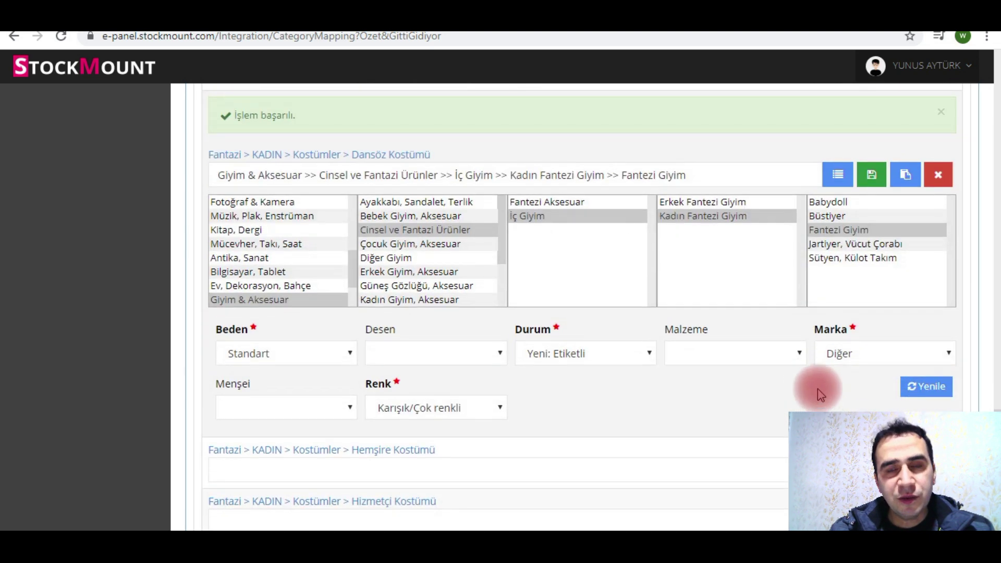
# Reuse the last mapping for the KADIN > Kostümler > Hemşire Kostümü category and save it
pyautogui.scroll(-1, 740, 375)
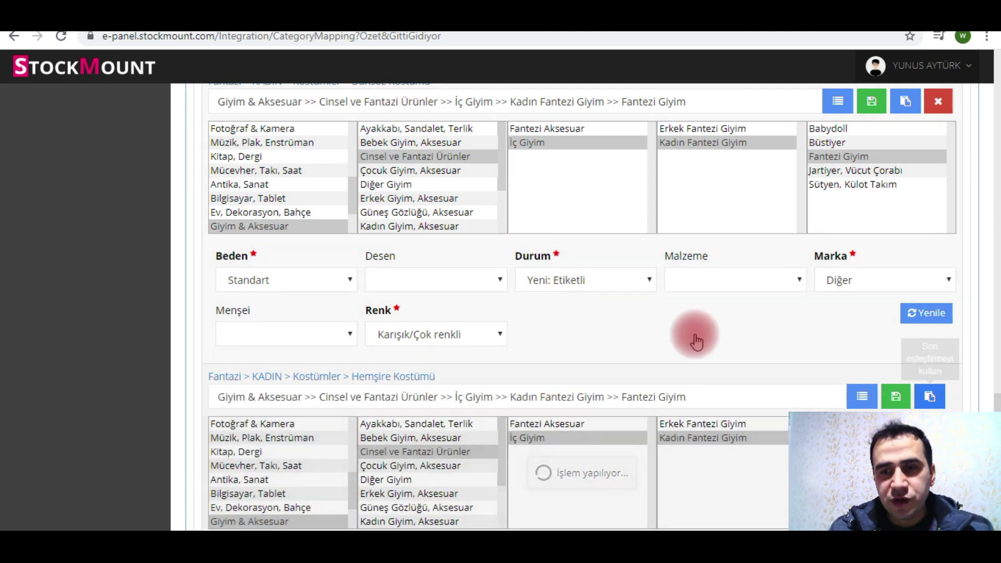
pyautogui.scroll(-1, 573, 261)
pyautogui.scroll(-3, 324, 105)
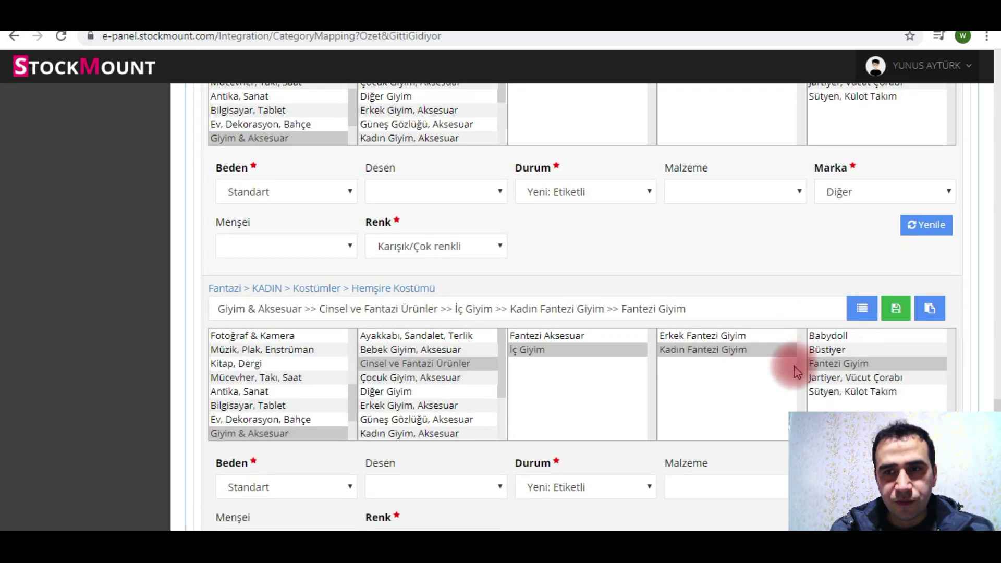
pyautogui.click(904, 277)
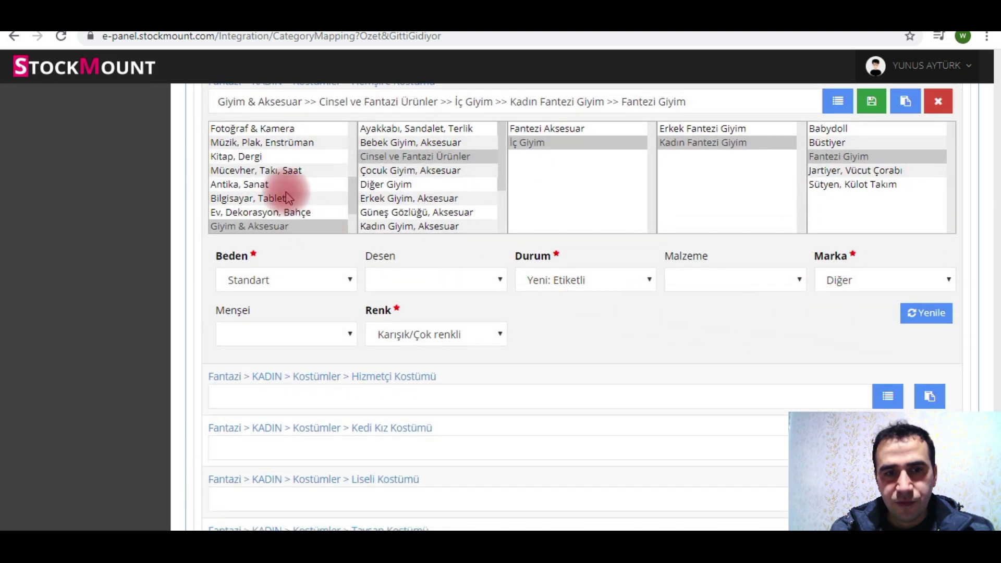
# Look over the mapped İçgiyim source categories and return to the Yönetici Masası dashboard
pyautogui.scroll(-8, 529, 252)
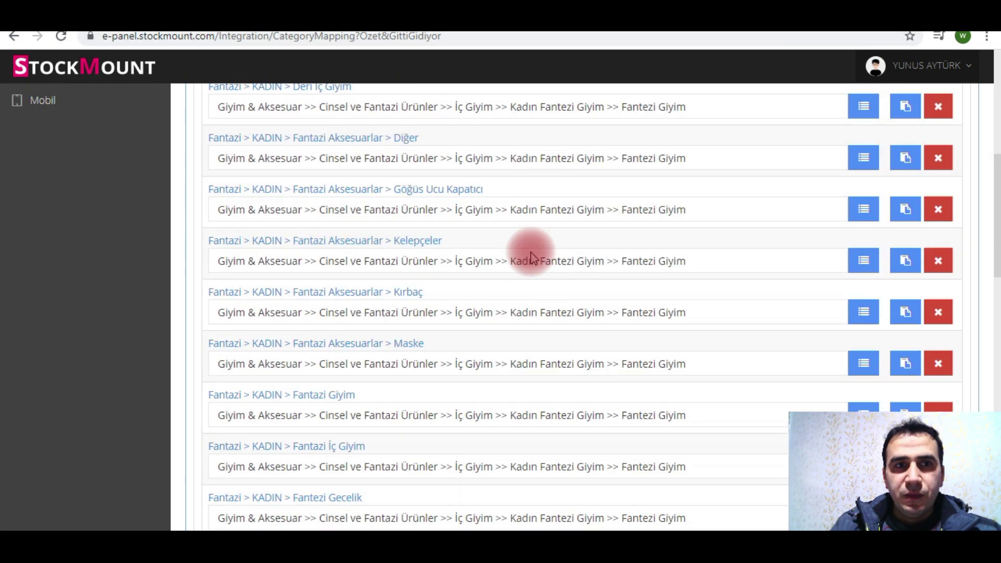
pyautogui.scroll(-6, 532, 255)
pyautogui.scroll(15, 532, 256)
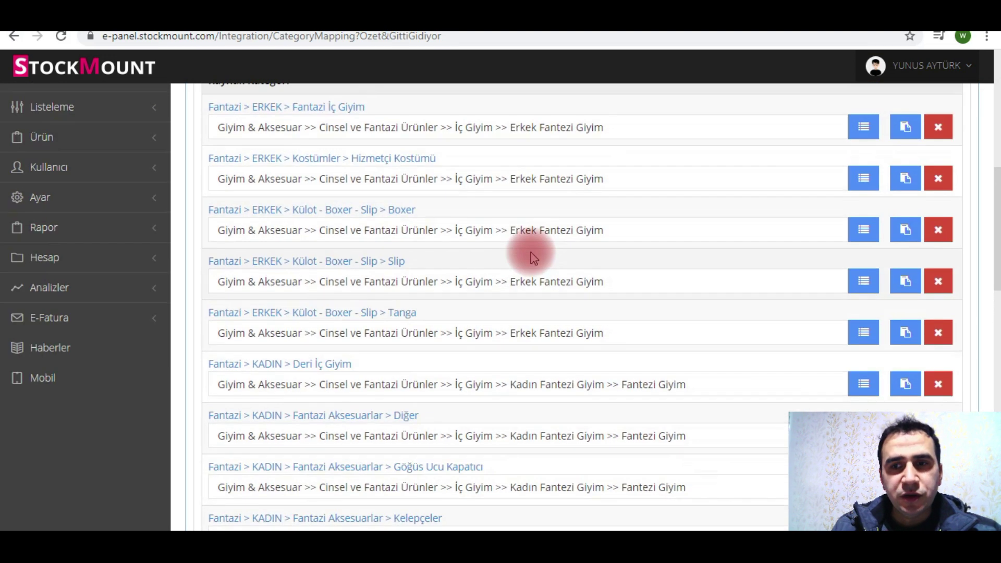
pyautogui.scroll(2, 469, 263)
pyautogui.scroll(3, 245, 219)
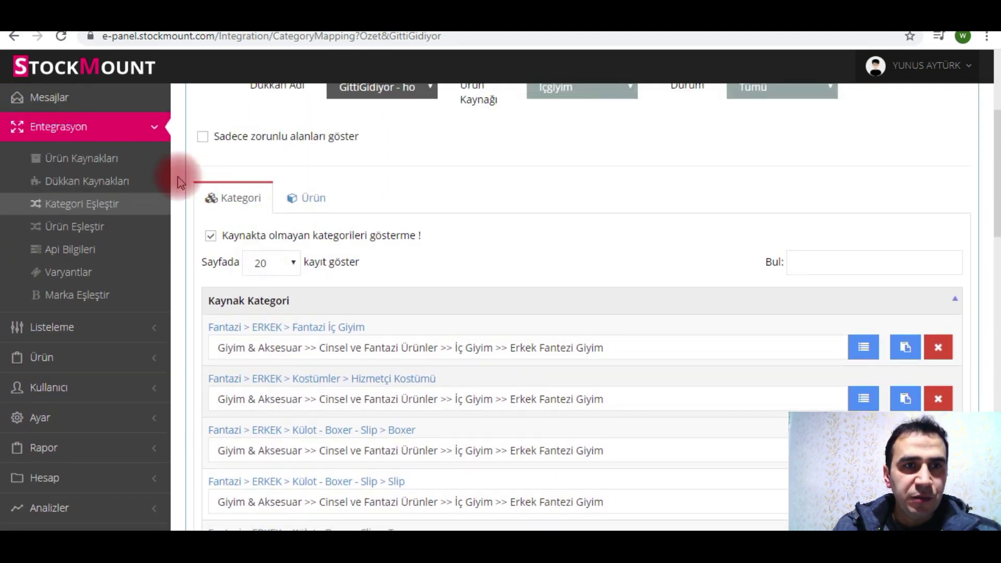
pyautogui.click(87, 83)
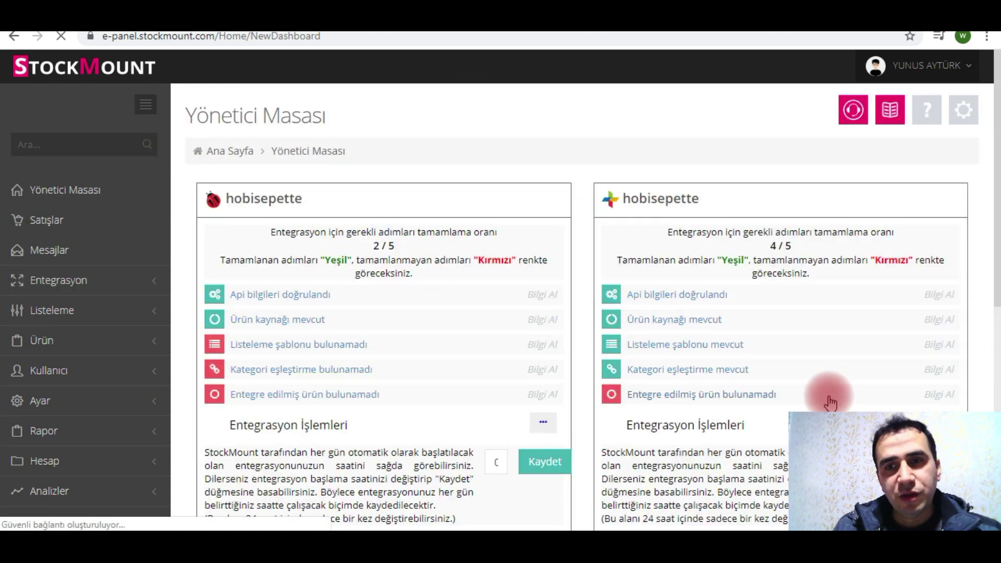
# Open the Listeleme Şablonu page for setting up a listing template
pyautogui.click(105, 313)
pyautogui.scroll(-1, 103, 297)
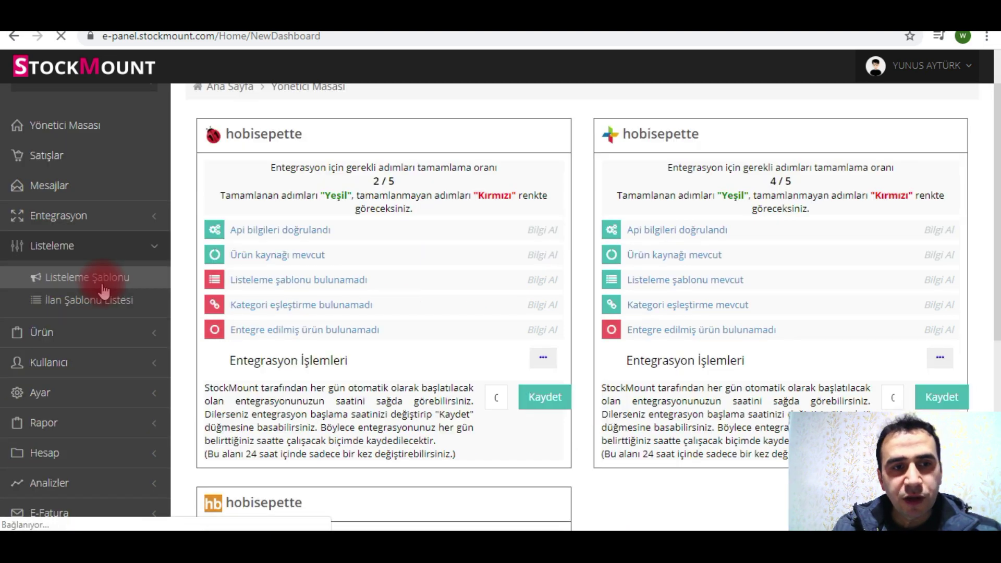
pyautogui.click(102, 281)
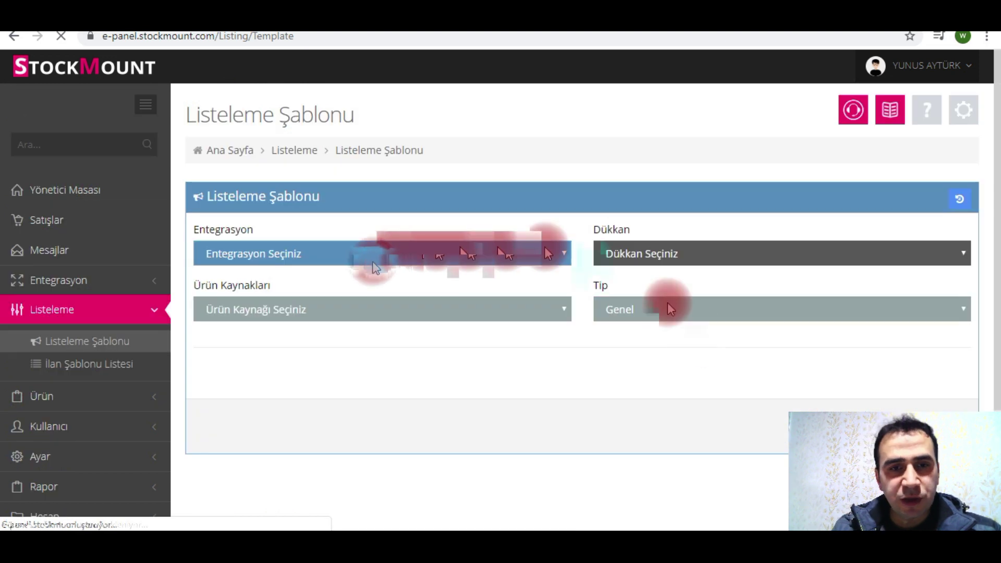
# Select GittiGidiyor as the listing template's integration, with the hobisepette shop and the İçgiyim product source
pyautogui.click(371, 258)
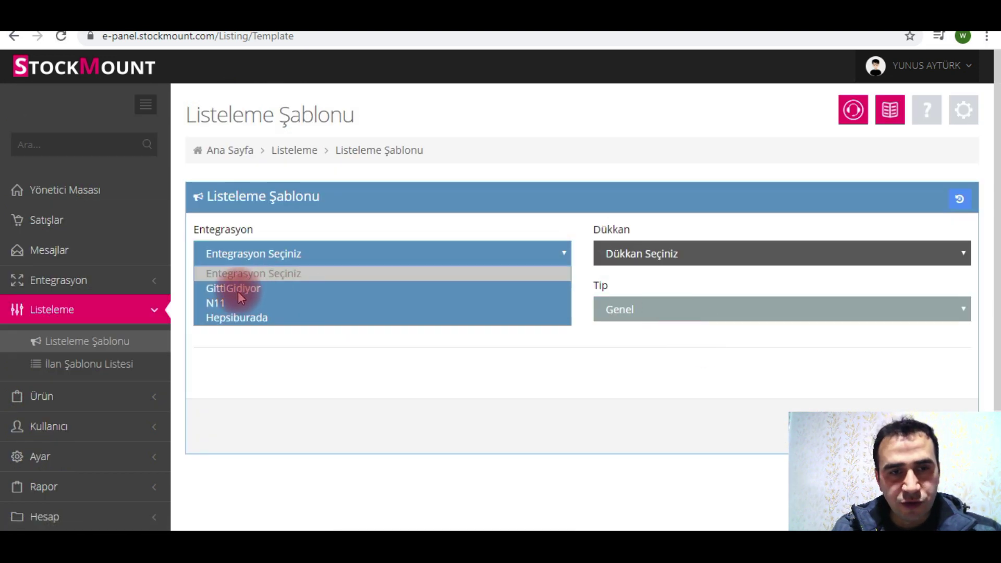
pyautogui.click(238, 290)
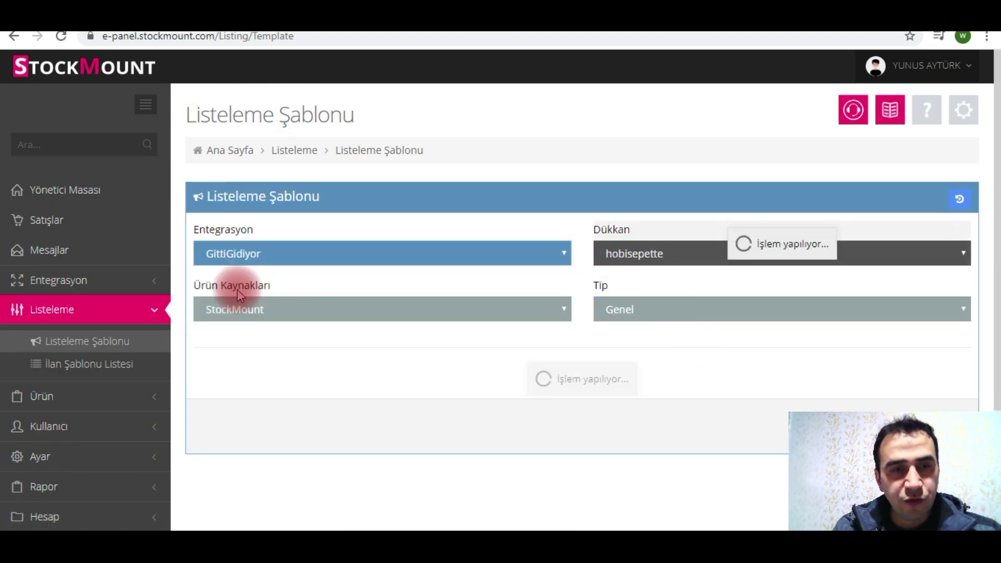
pyautogui.click(625, 261)
pyautogui.scroll(-1, 536, 358)
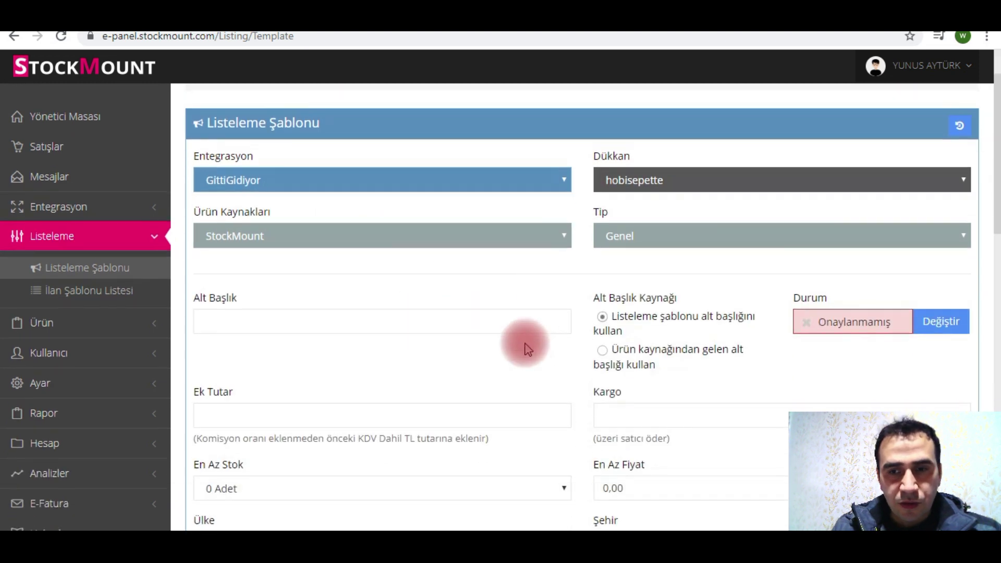
pyautogui.click(423, 239)
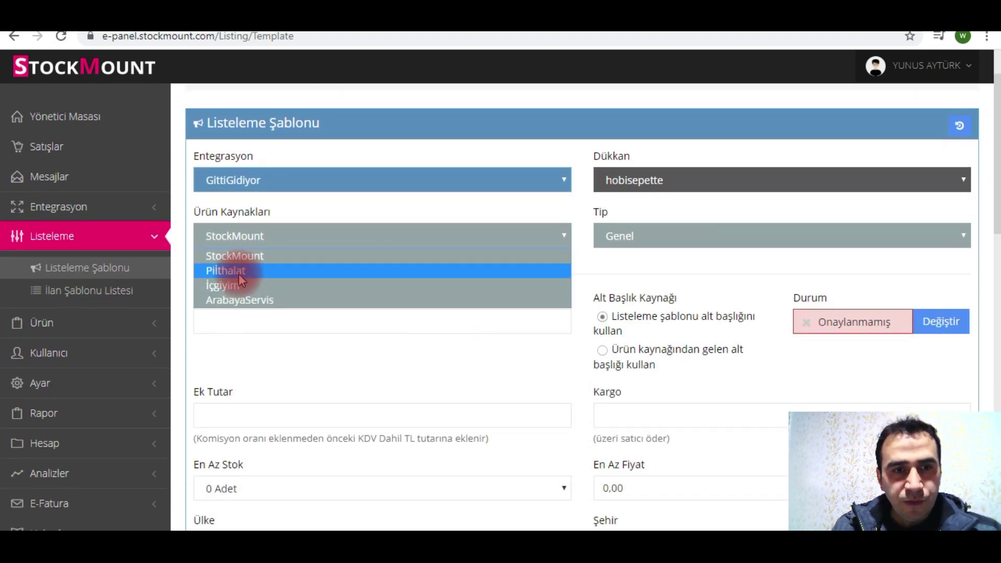
pyautogui.click(425, 284)
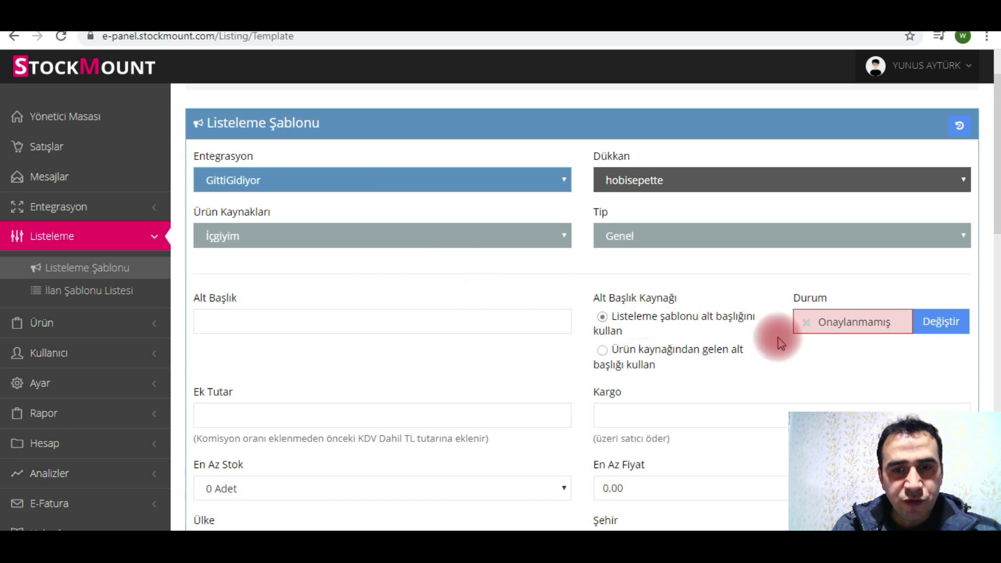
# Set the template's minimum stock (En Az Stok) to 5 Adet and the Kargo threshold to 20
pyautogui.scroll(-1, 678, 391)
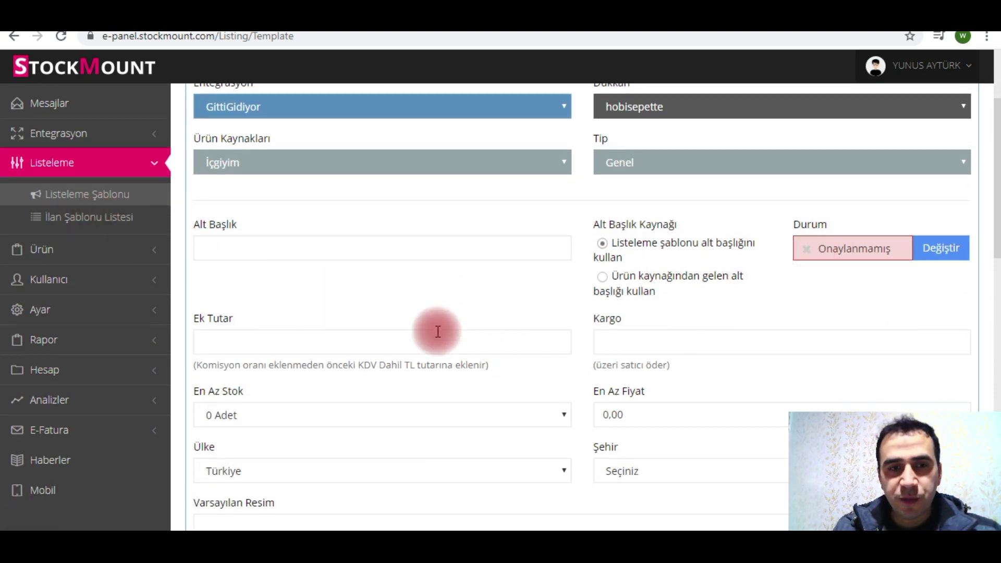
pyautogui.scroll(-1, 474, 335)
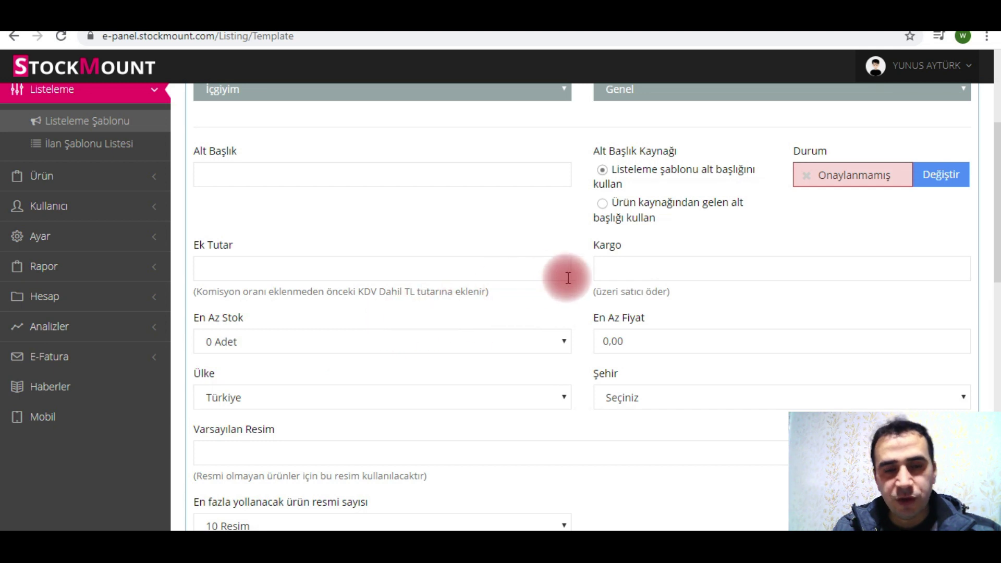
pyautogui.click(379, 346)
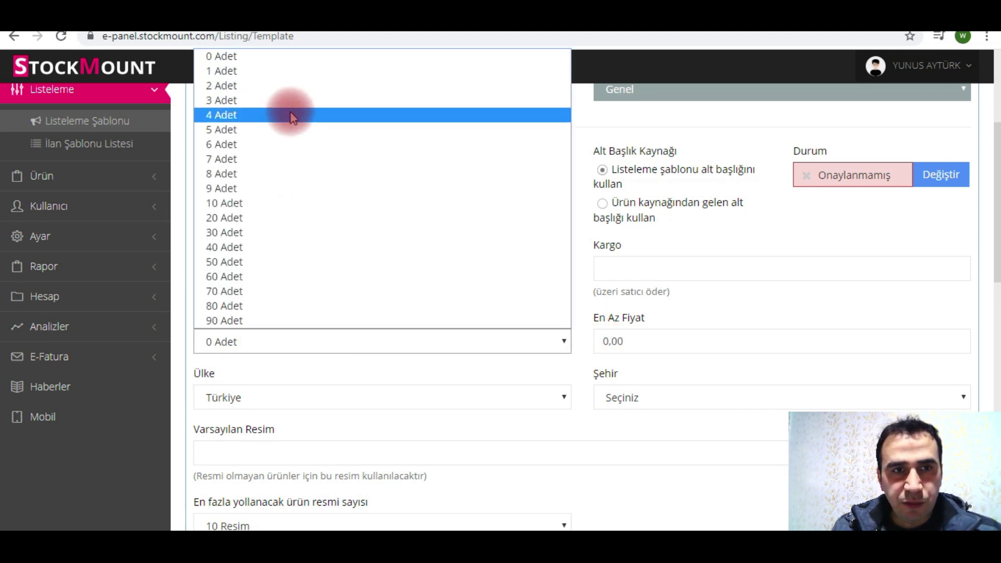
pyautogui.click(286, 127)
pyautogui.moveTo(645, 346); pyautogui.dragTo(591, 353)
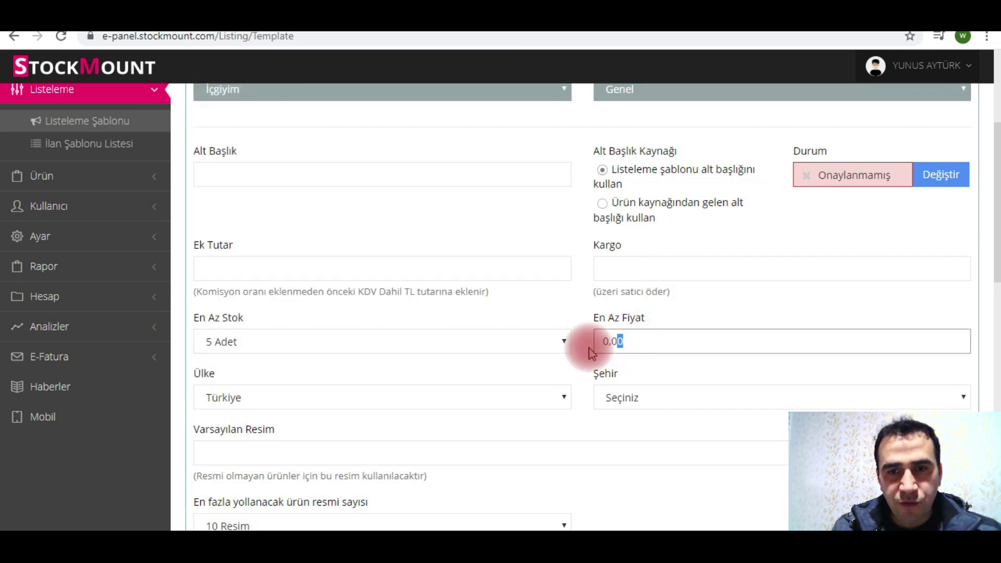
pyautogui.click(642, 269)
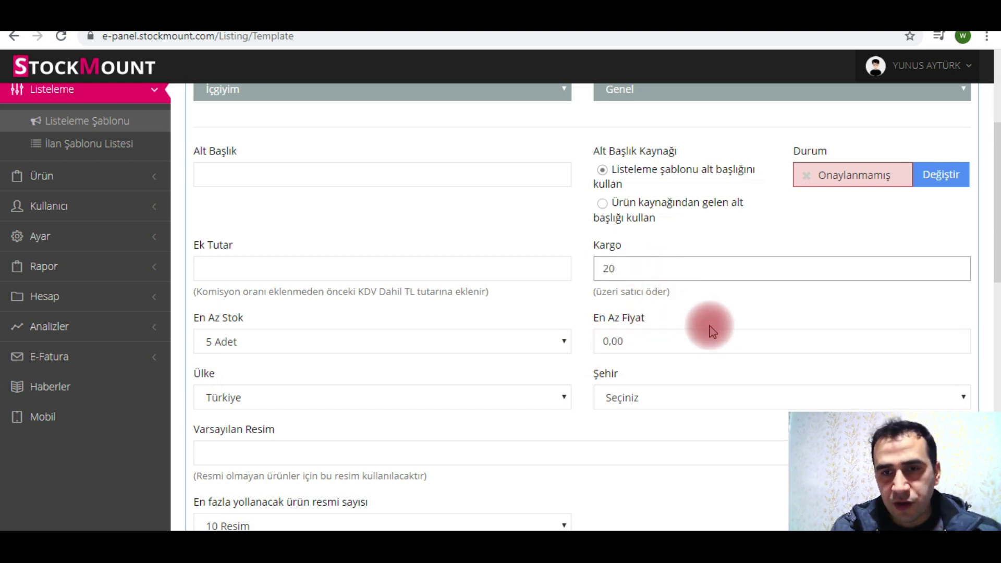
pyautogui.click(725, 321)
# Set the listing template's city (Şehir) to İstanbul
pyautogui.scroll(-3, 725, 321)
pyautogui.click(666, 253)
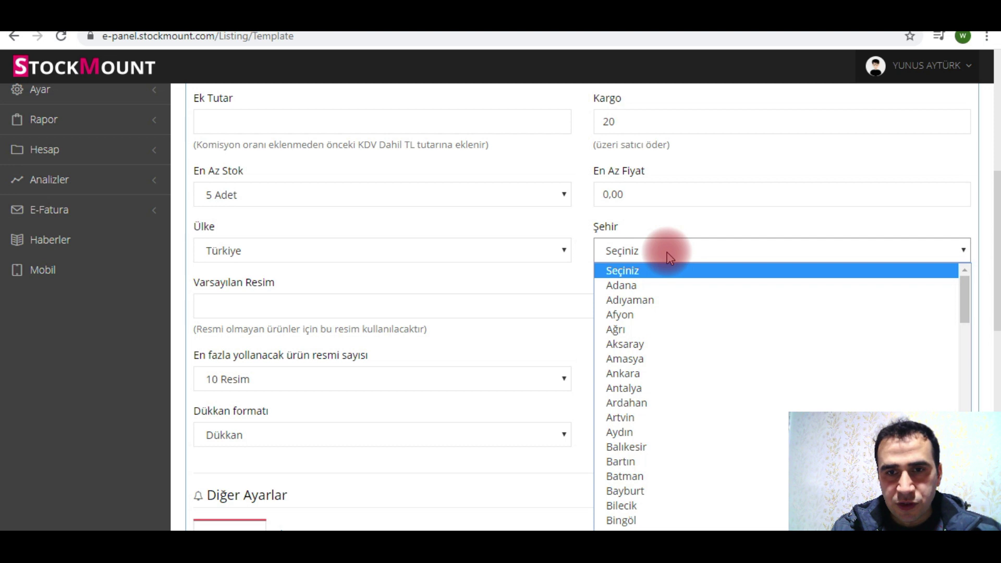
pyautogui.press('i')
pyautogui.press('i')
pyautogui.scroll(-5, 654, 420)
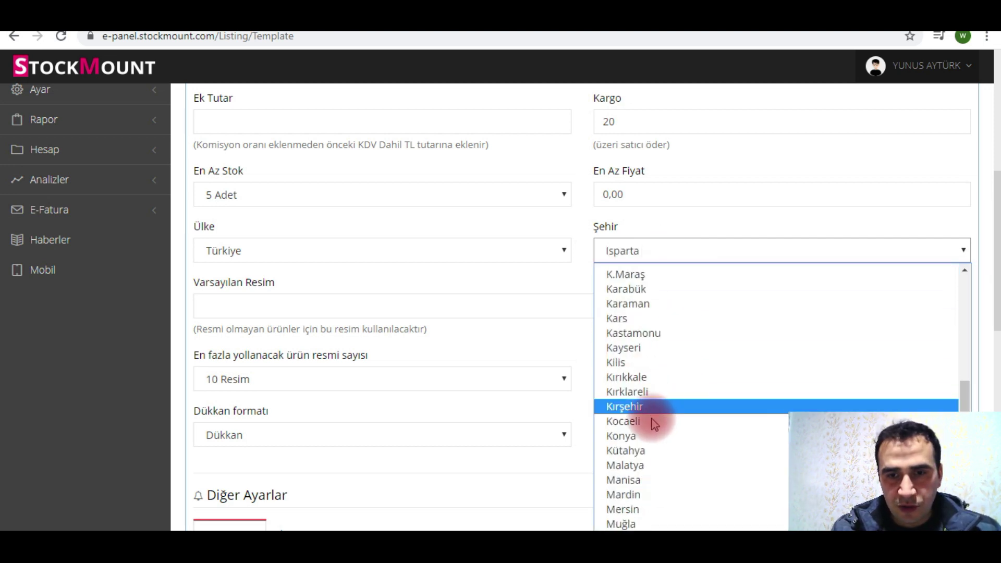
pyautogui.scroll(-10, 603, 376)
pyautogui.scroll(5, 607, 367)
pyautogui.scroll(4, 616, 372)
pyautogui.scroll(-10, 632, 380)
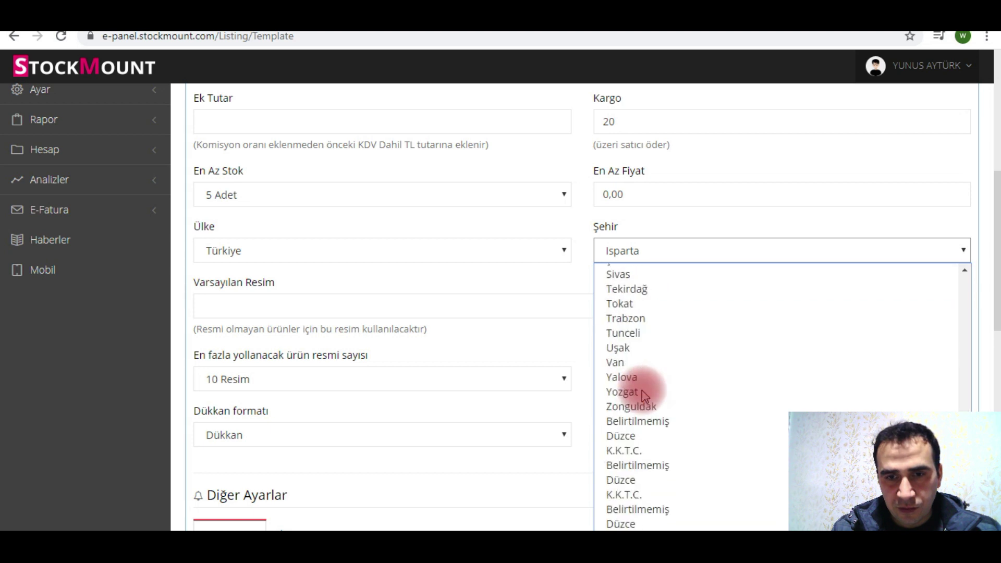
pyautogui.scroll(20, 631, 313)
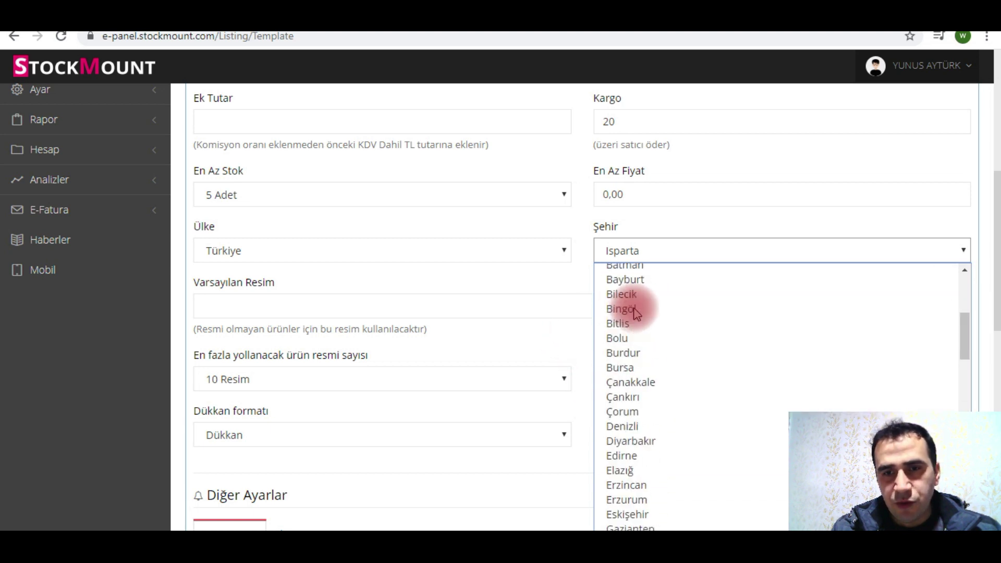
pyautogui.scroll(-10, 640, 308)
pyautogui.scroll(1, 648, 292)
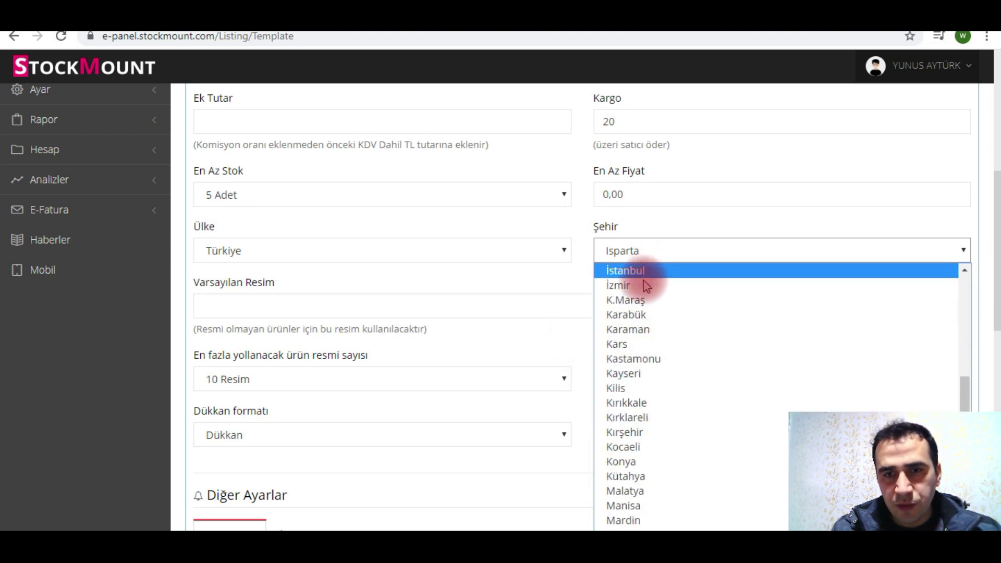
pyautogui.click(649, 276)
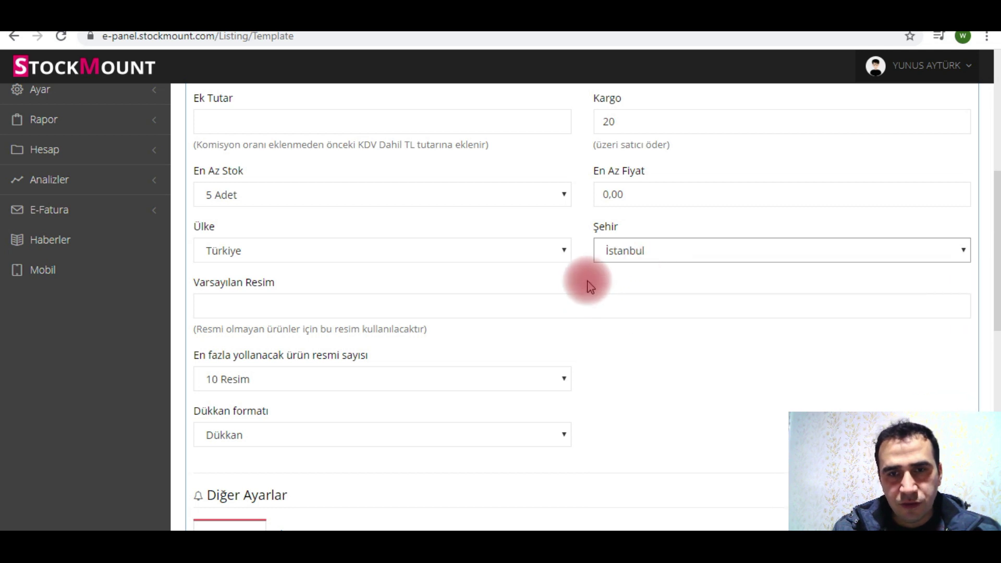
# Add a price increase rule by Artış Oranı with maximum price 999999999, Oran 65 and Ek Tutar 10
pyautogui.scroll(-4, 590, 286)
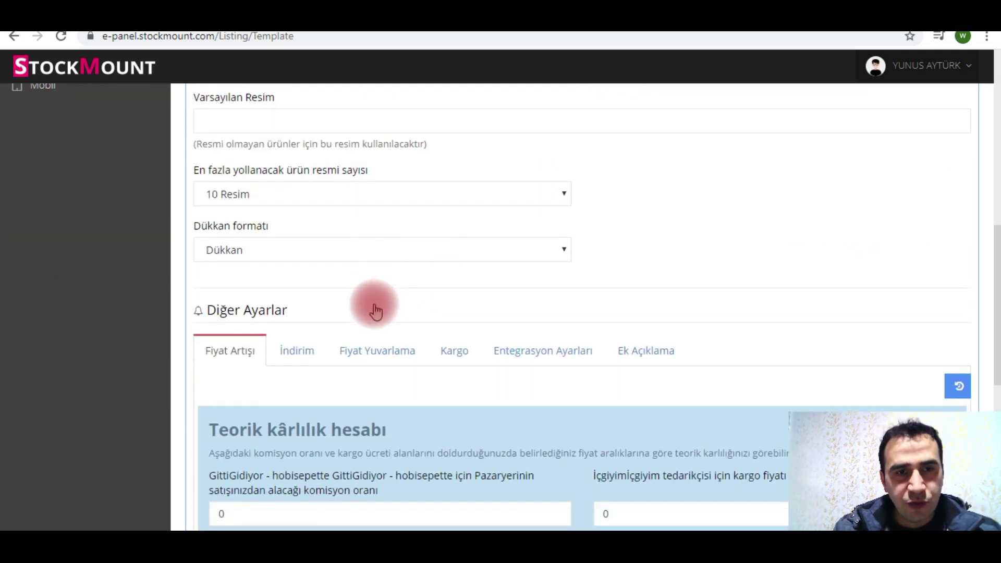
pyautogui.scroll(-5, 376, 312)
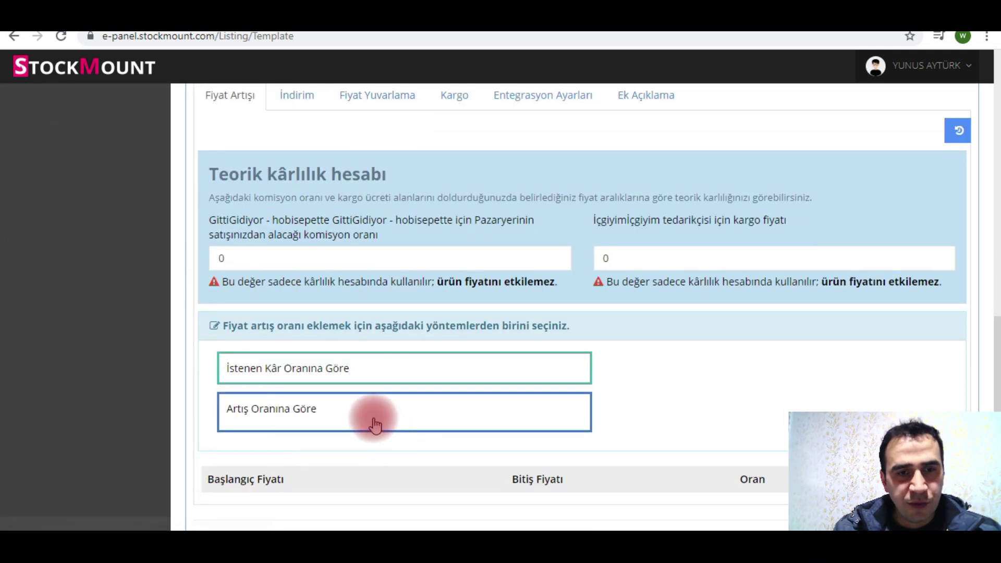
pyautogui.click(375, 412)
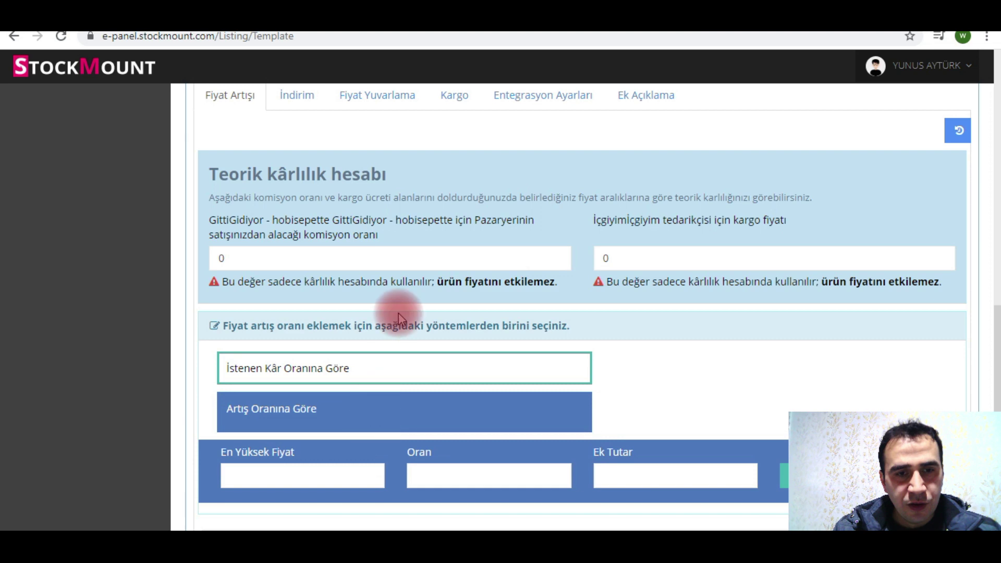
pyautogui.scroll(-3, 399, 314)
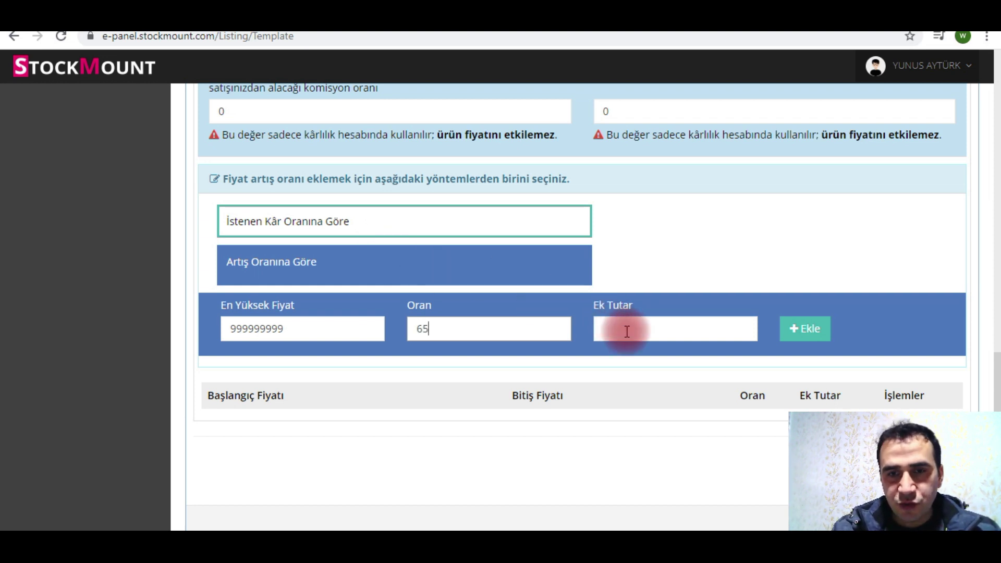
pyautogui.click(785, 340)
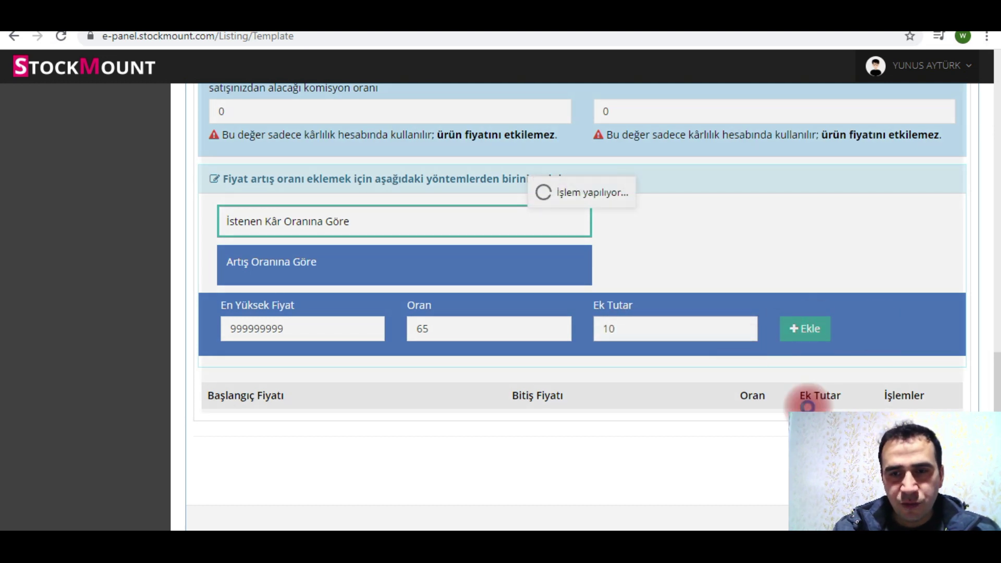
pyautogui.scroll(-2, 833, 294)
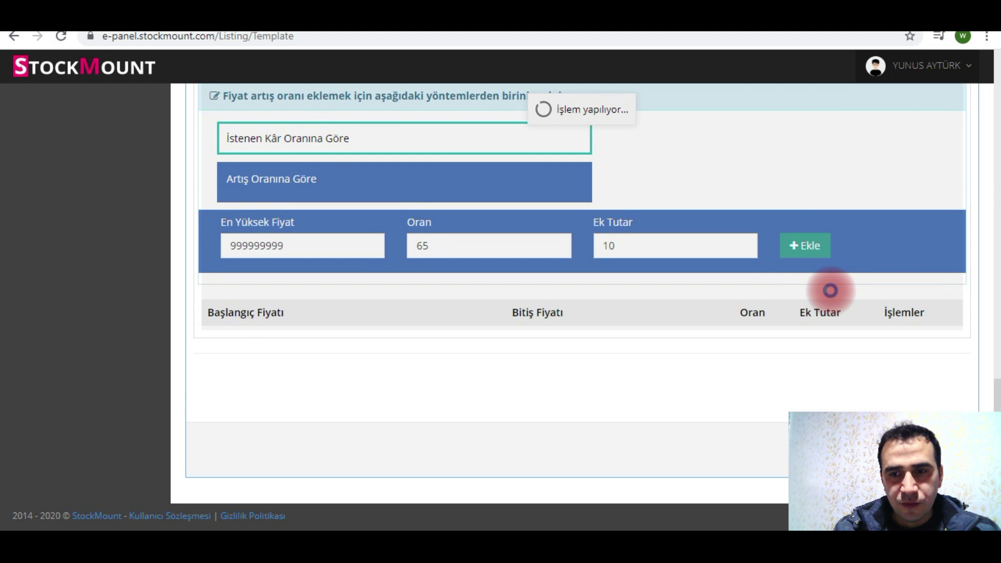
# Add MNG Kargo as the template's shipping carrier, leaving the in-city and out-of-city prices blank
pyautogui.scroll(5, 889, 324)
pyautogui.click(455, 160)
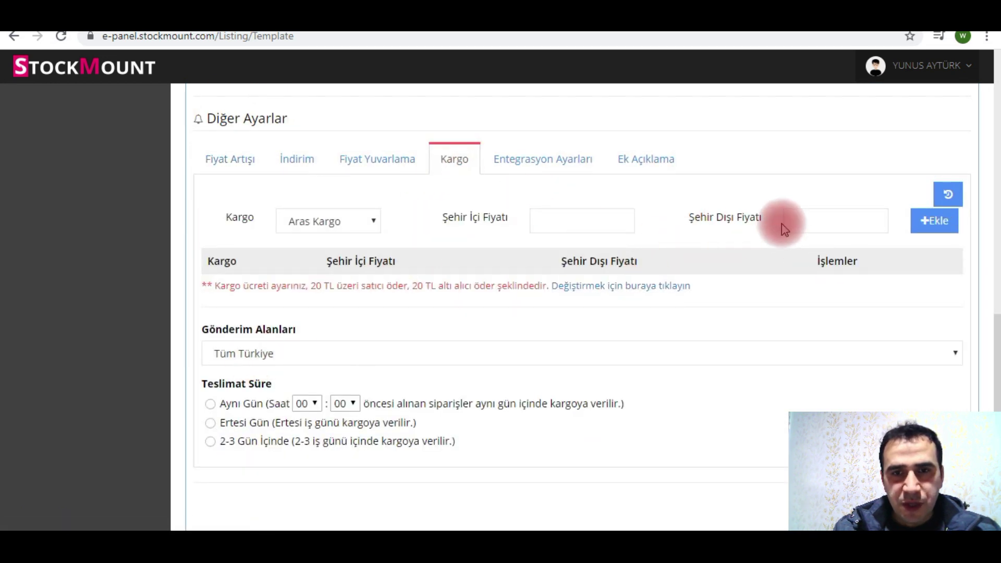
pyautogui.click(358, 223)
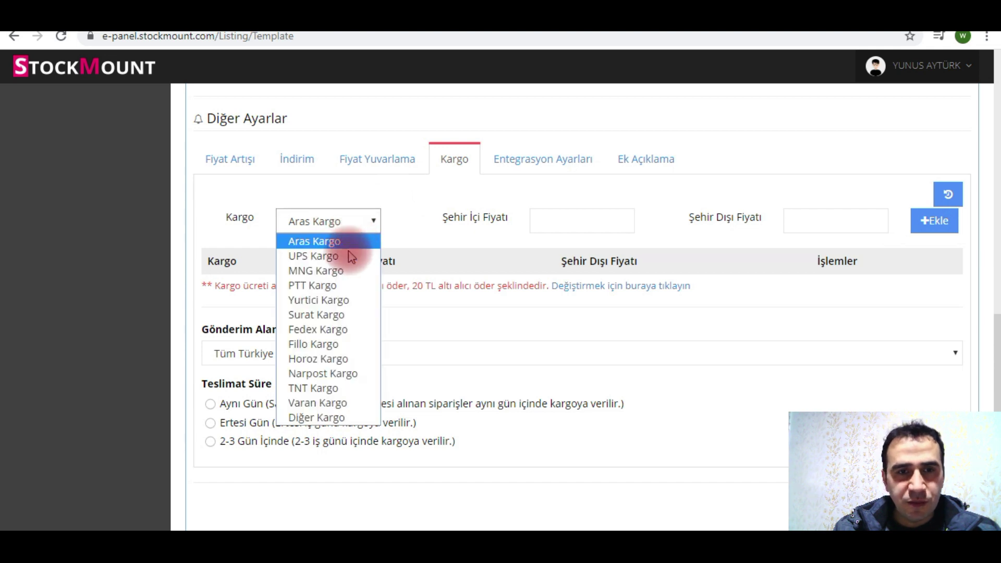
pyautogui.click(356, 268)
pyautogui.click(931, 239)
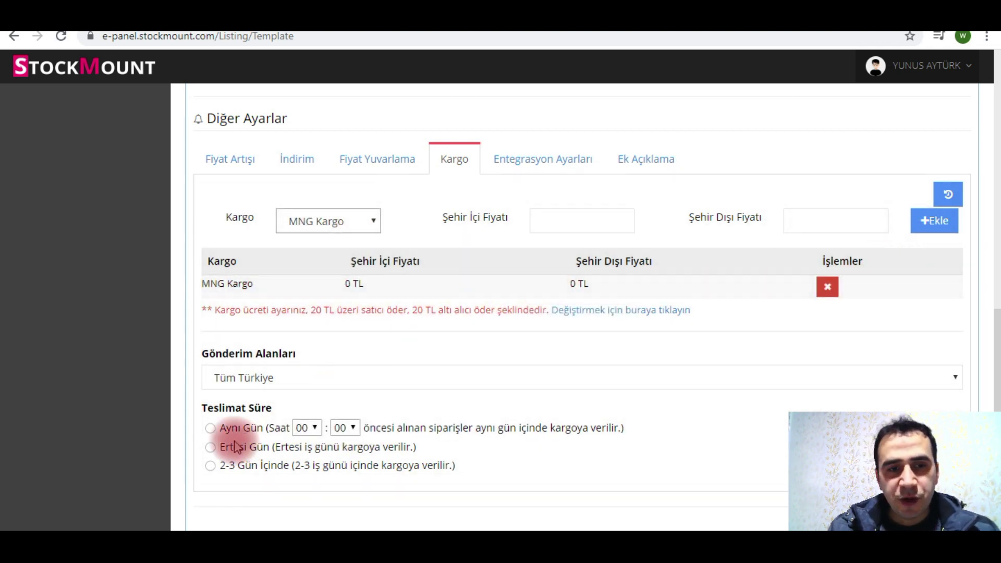
# Set the template's delivery time (Teslimat Süre) to Ertesi Gün and save the listing template
pyautogui.click(211, 453)
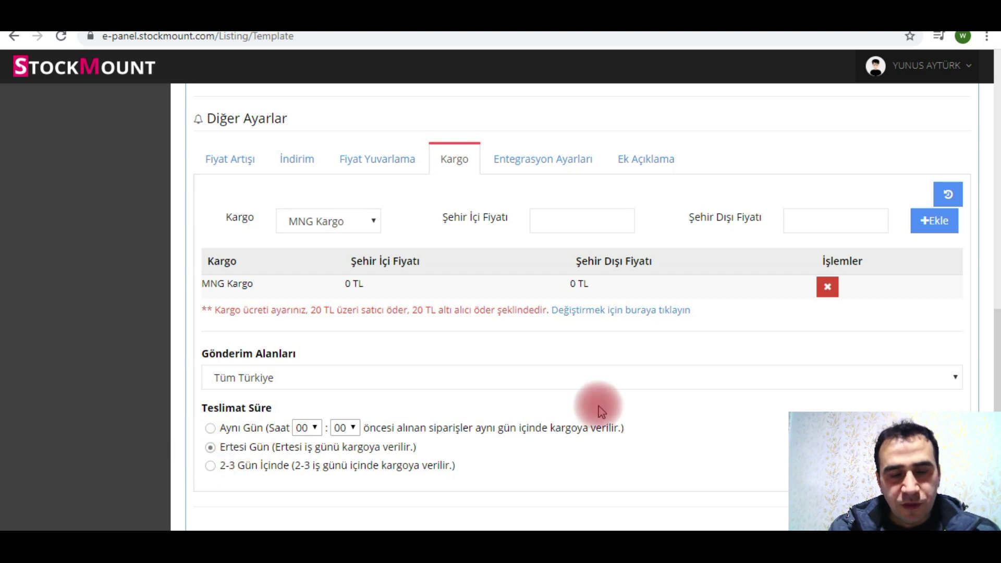
pyautogui.scroll(-3, 625, 409)
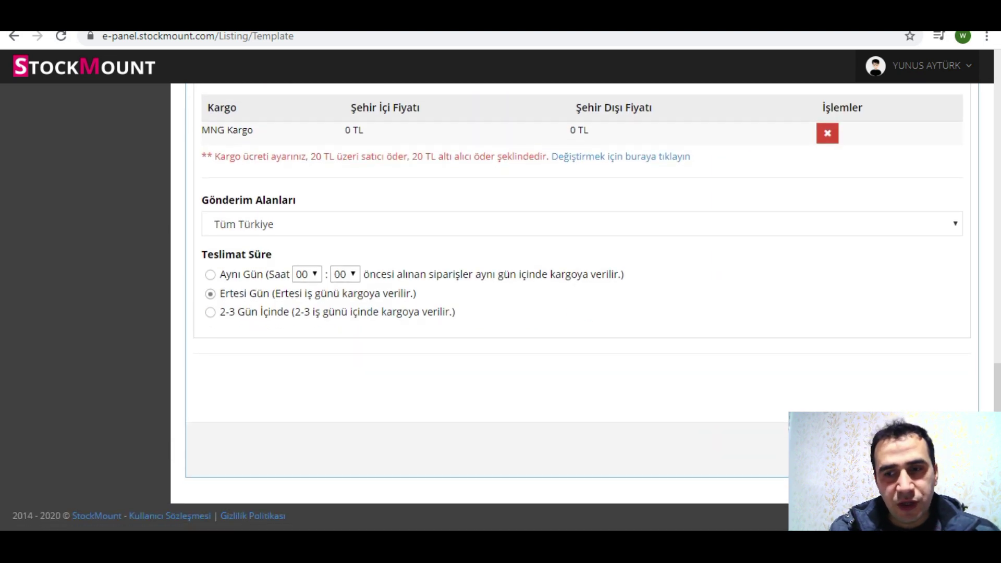
pyautogui.click(835, 449)
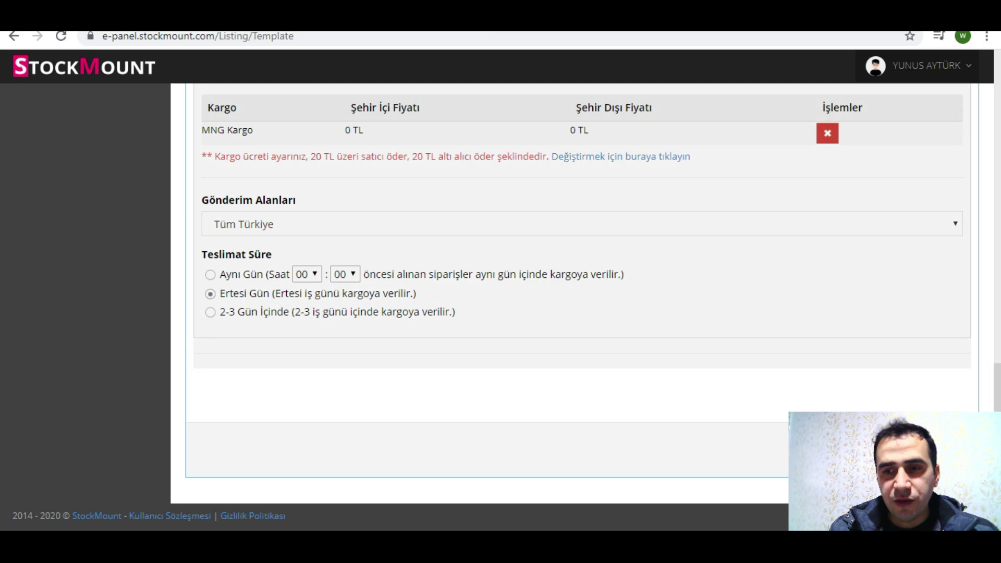
# Review the saved listing template's store, stock, location and shipping settings
pyautogui.scroll(5, 649, 290)
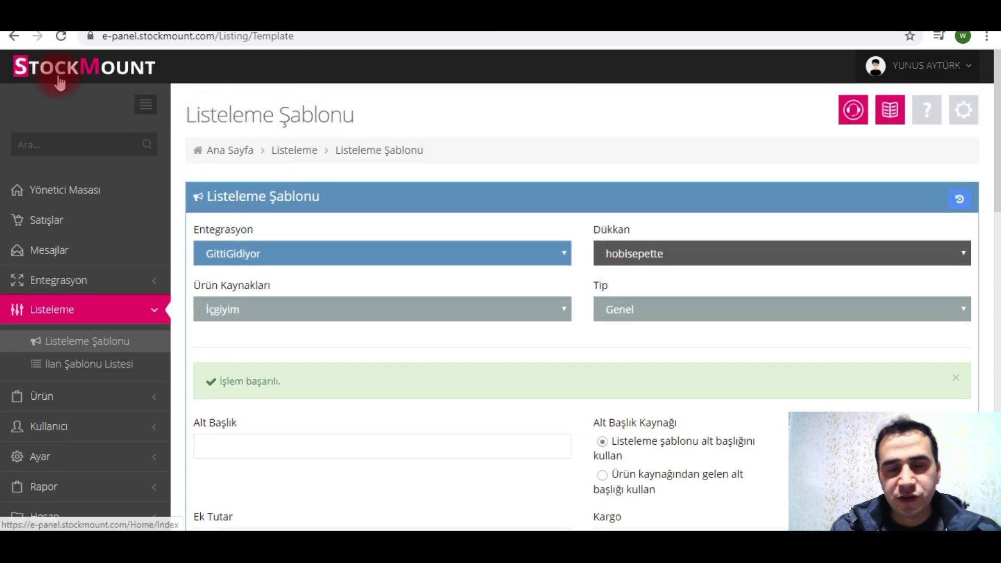
pyautogui.scroll(-3, 244, 252)
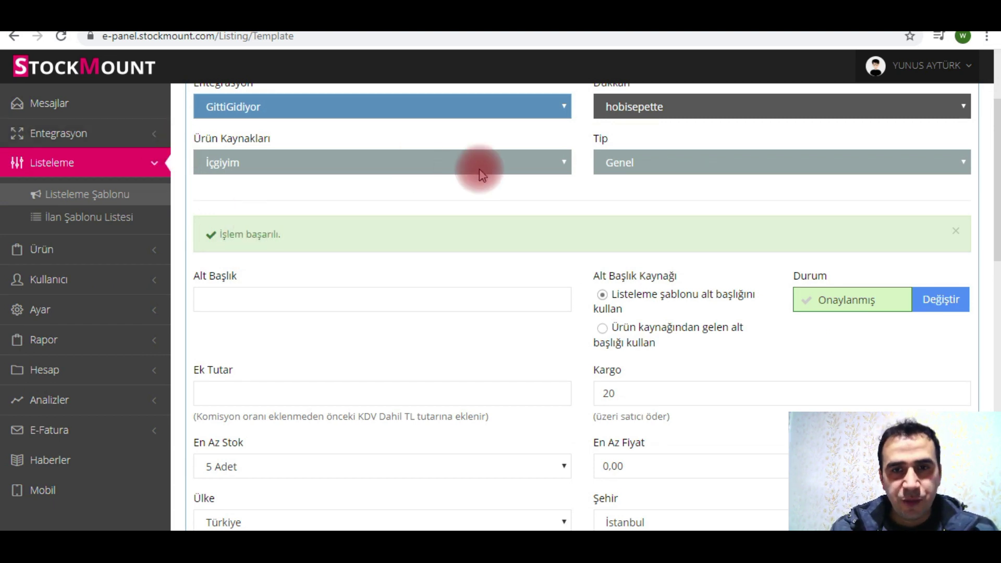
pyautogui.scroll(-3, 593, 196)
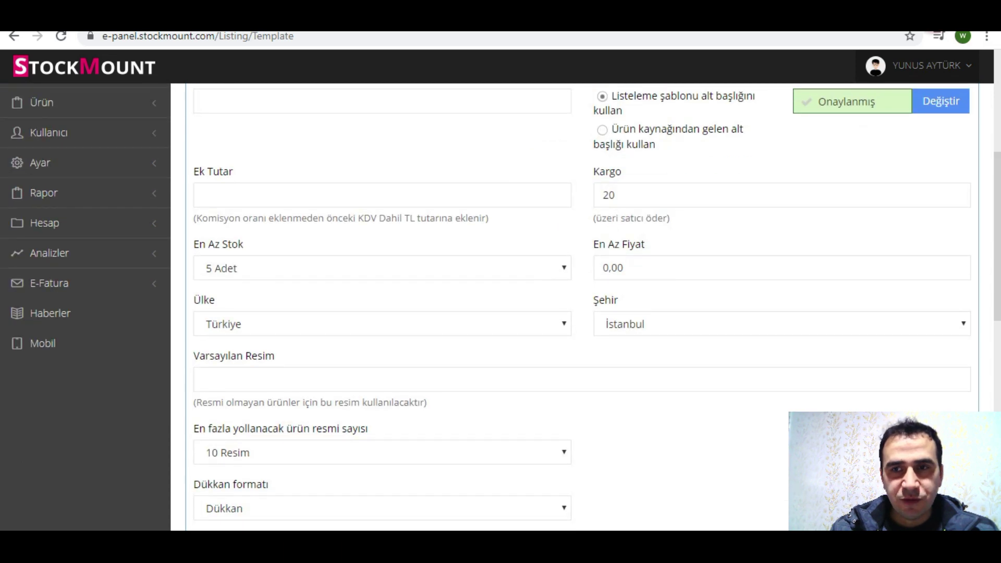
pyautogui.scroll(6, 505, 365)
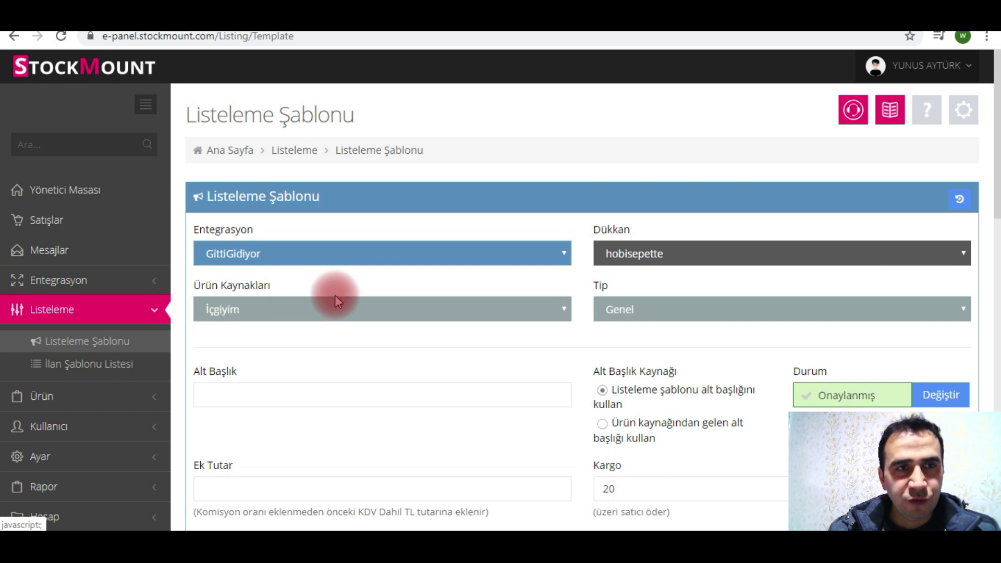
pyautogui.scroll(-9, 603, 346)
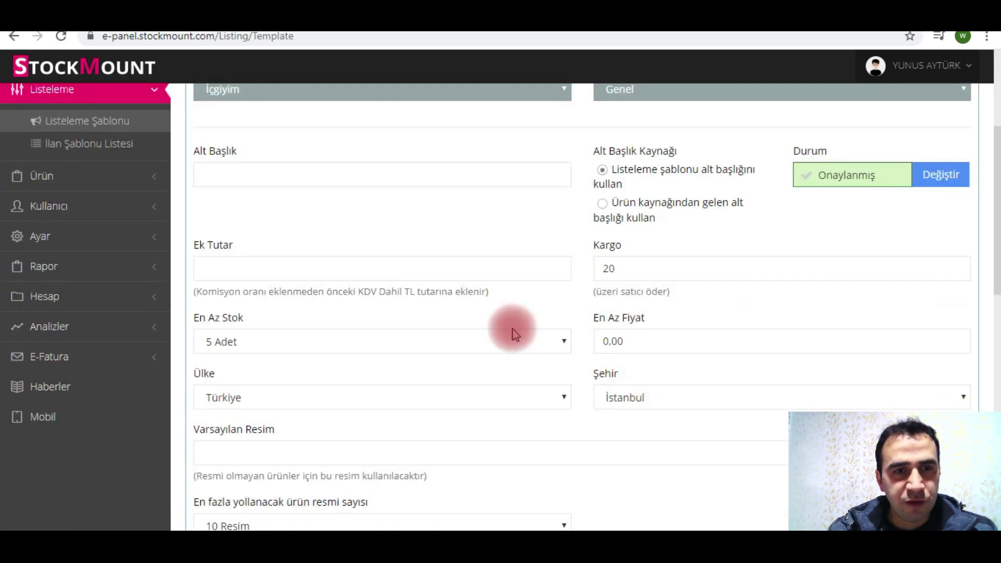
pyautogui.scroll(-4, 464, 320)
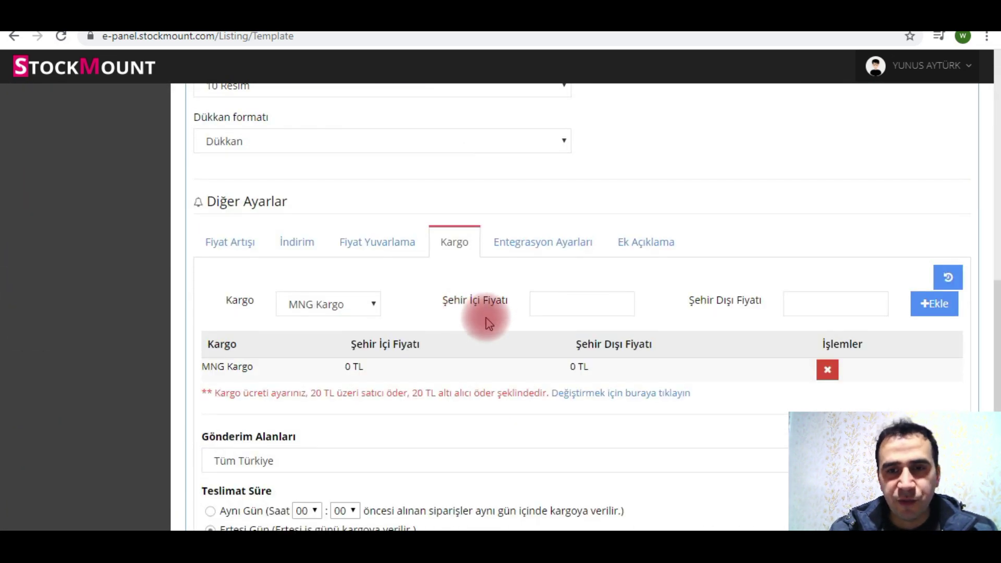
pyautogui.scroll(-4, 489, 324)
pyautogui.scroll(17, 346, 281)
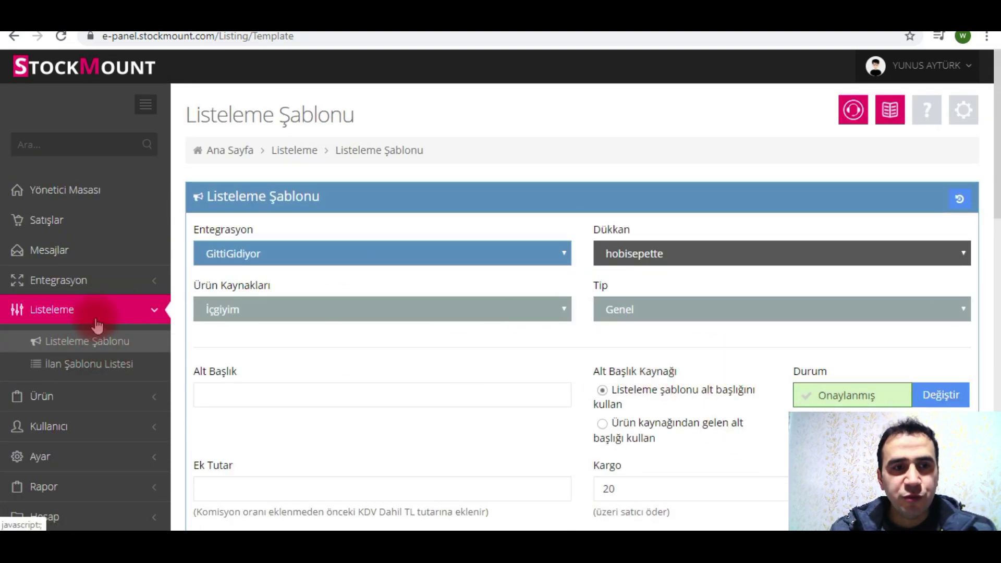
# Open the Ürün Yönetimi page for managing products
pyautogui.click(139, 320)
pyautogui.scroll(-1, 138, 328)
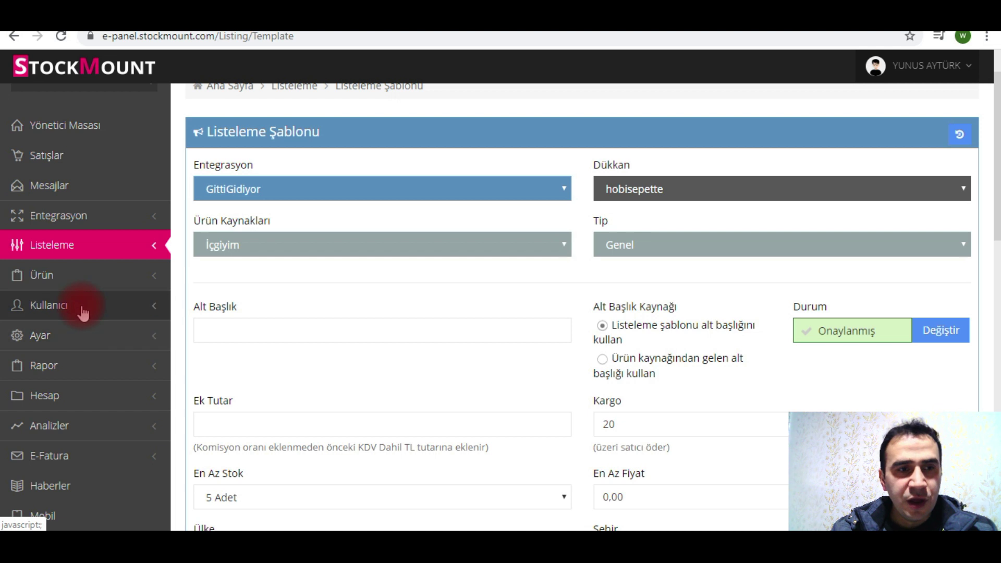
pyautogui.click(124, 306)
pyautogui.scroll(-1, 120, 323)
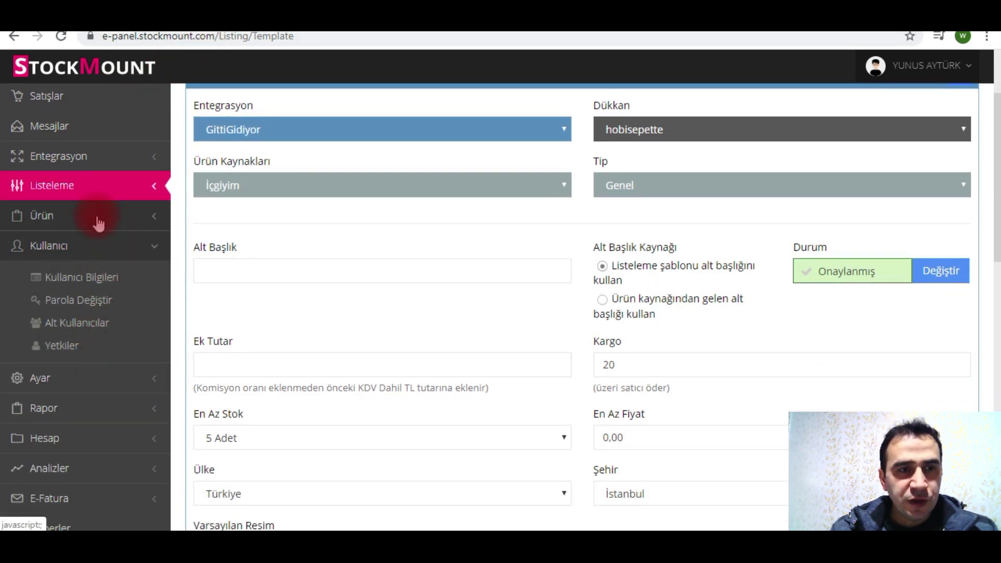
pyautogui.click(98, 223)
pyautogui.click(97, 346)
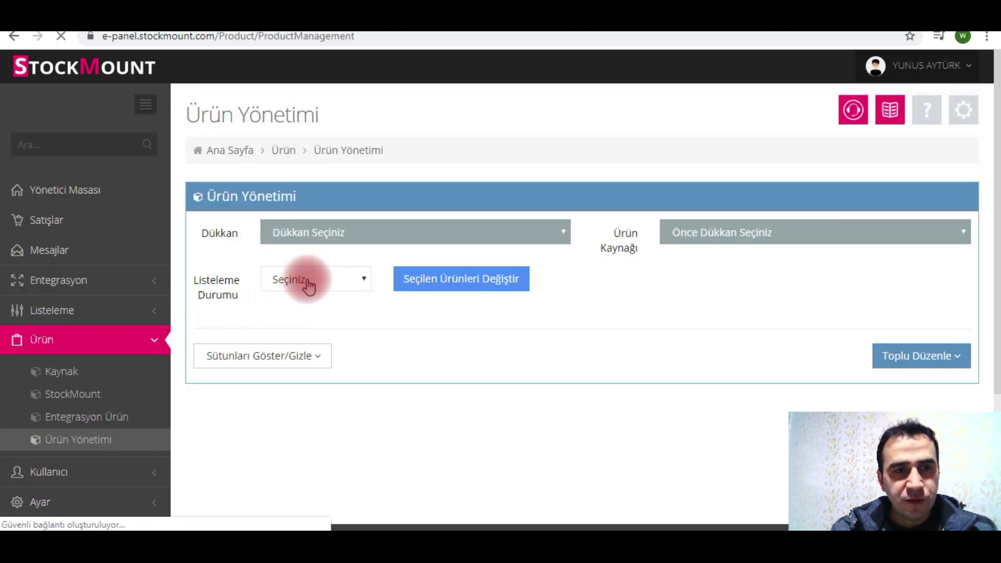
# Load the product list for the GittiGidiyor - hobisepette shop with the İçgiyim product source
pyautogui.click(379, 237)
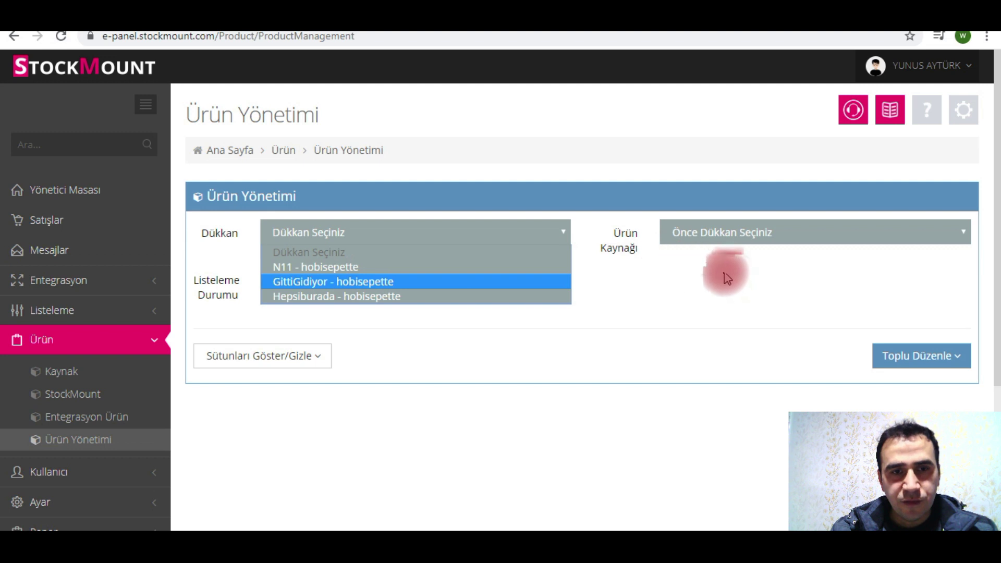
pyautogui.click(300, 282)
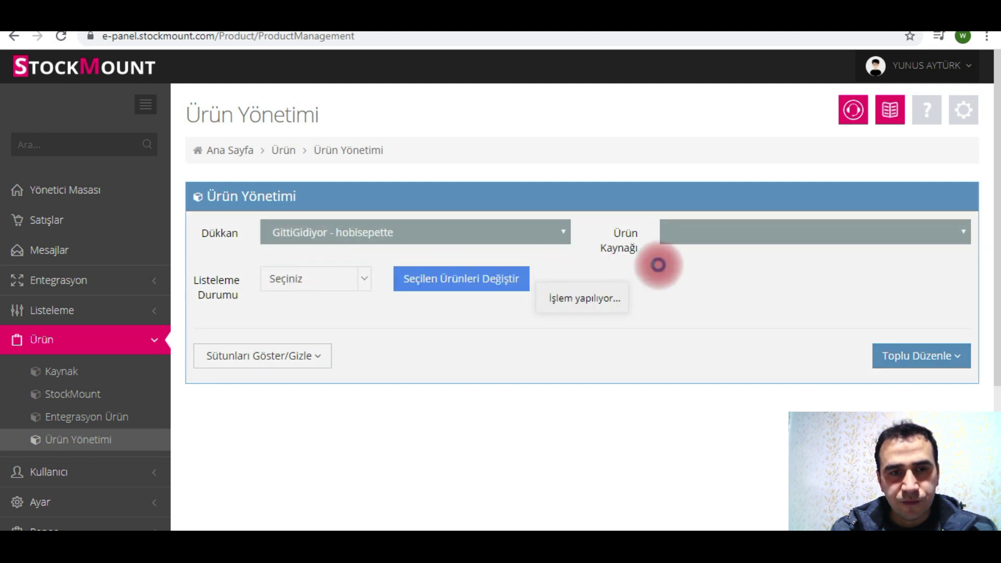
pyautogui.click(723, 247)
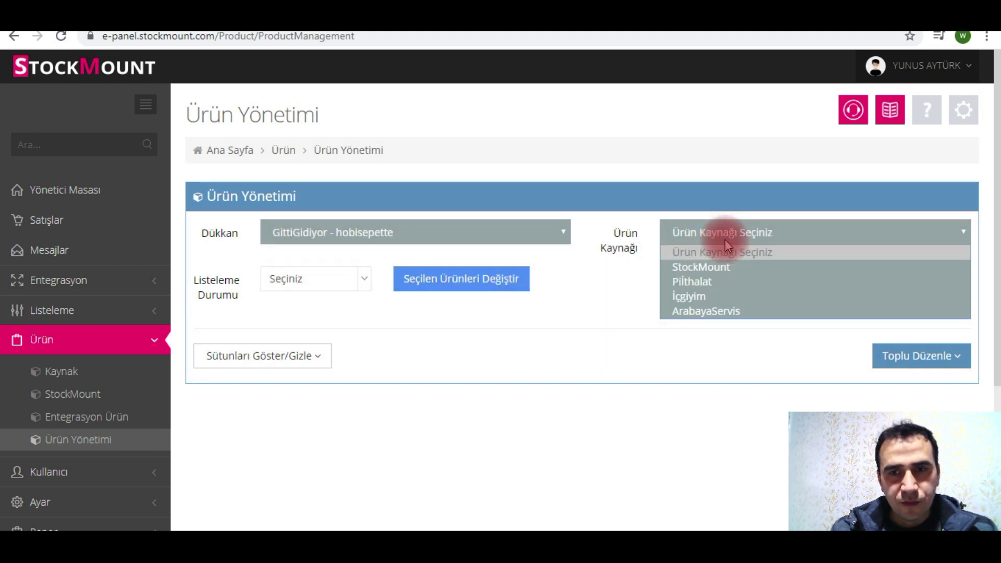
pyautogui.click(702, 298)
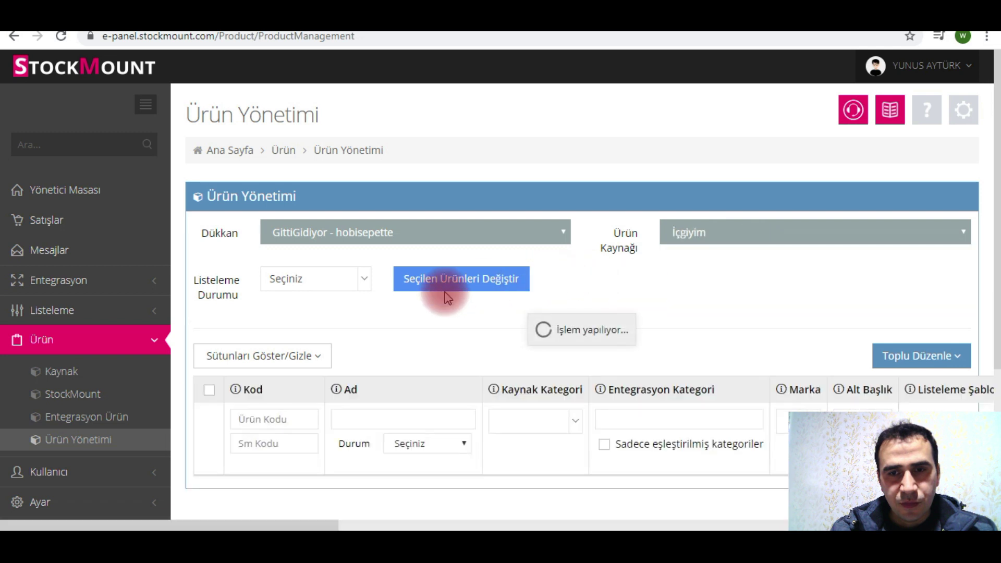
# Set the listing status (Listeleme Durumu) for the bulk change to Listelensin and close the column visibility list
pyautogui.click(338, 279)
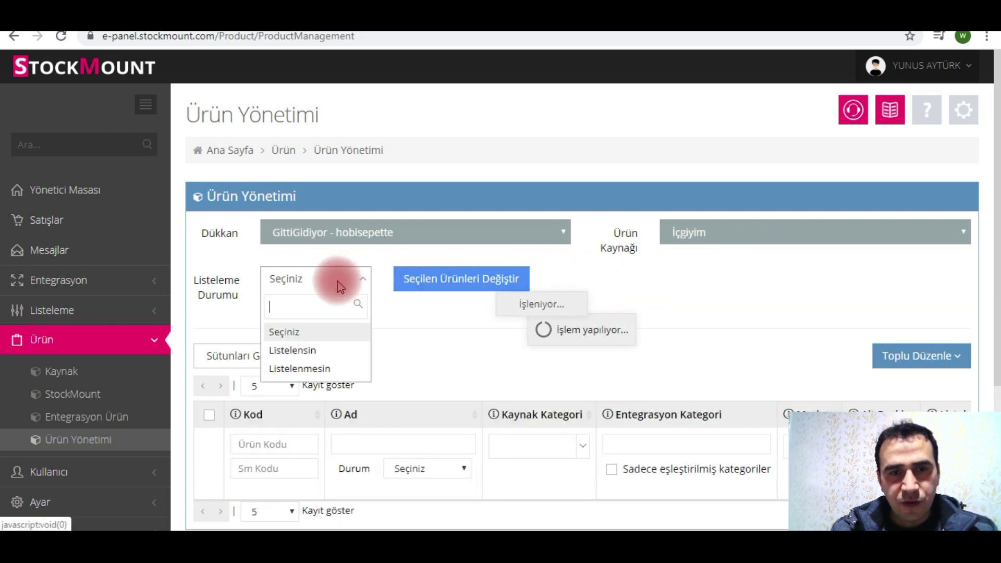
pyautogui.click(312, 355)
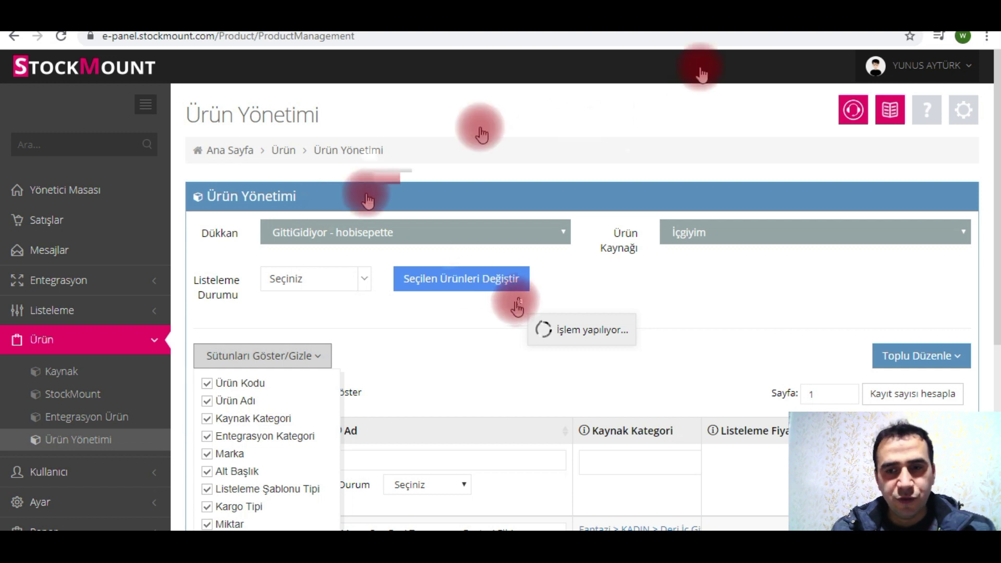
pyautogui.scroll(-1, 545, 268)
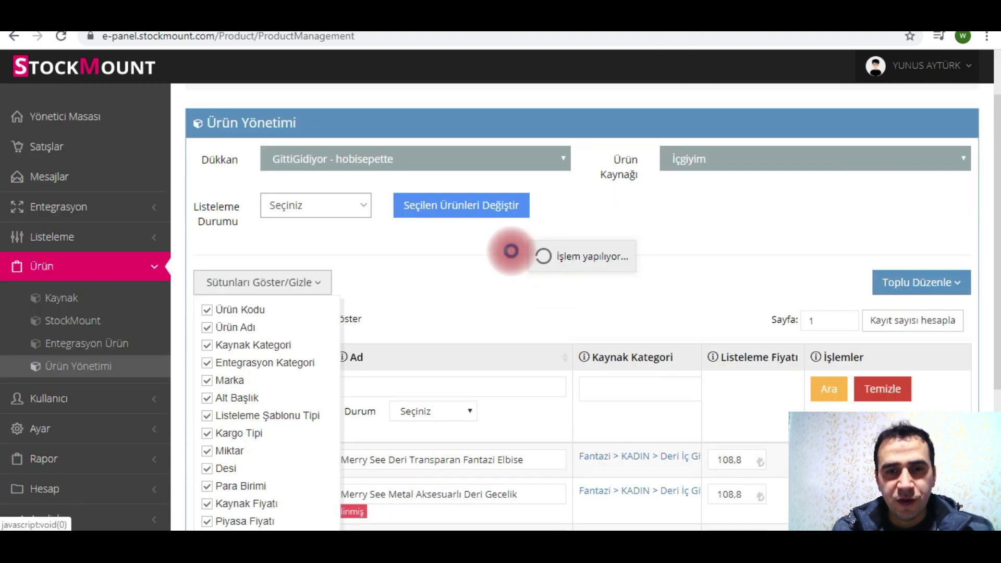
pyautogui.click(336, 222)
pyautogui.click(299, 277)
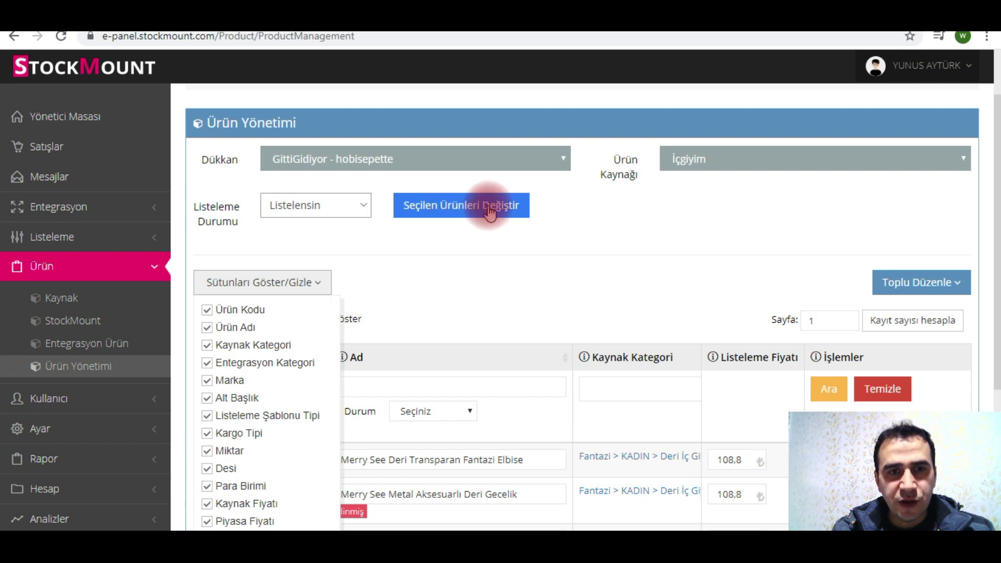
pyautogui.click(358, 286)
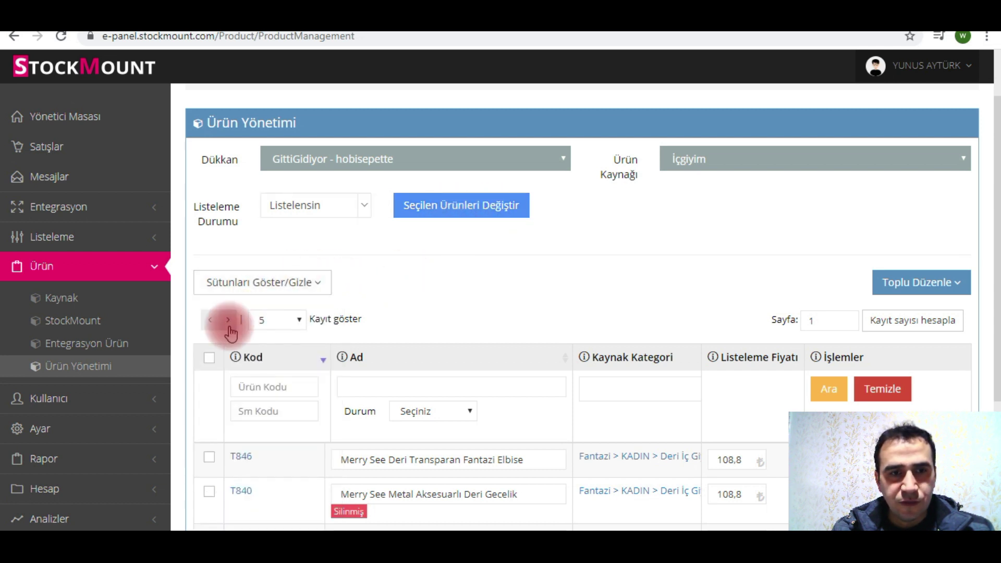
# Select all products on the first page of the İçgiyim list and look over the selected rows
pyautogui.click(209, 357)
pyautogui.scroll(-4, 391, 284)
pyautogui.scroll(2, 404, 284)
pyautogui.scroll(2, 407, 284)
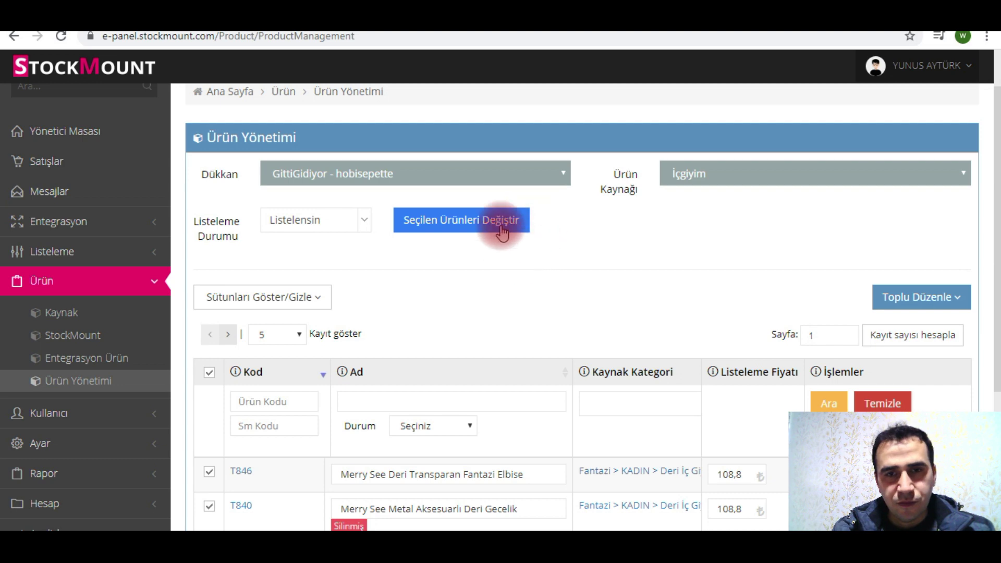
pyautogui.scroll(-4, 552, 277)
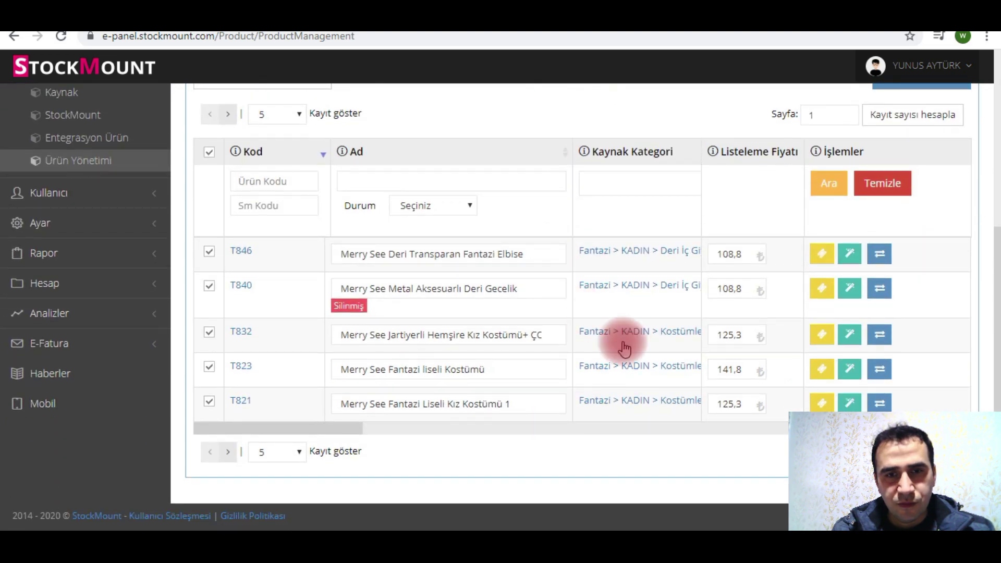
pyautogui.scroll(3, 502, 235)
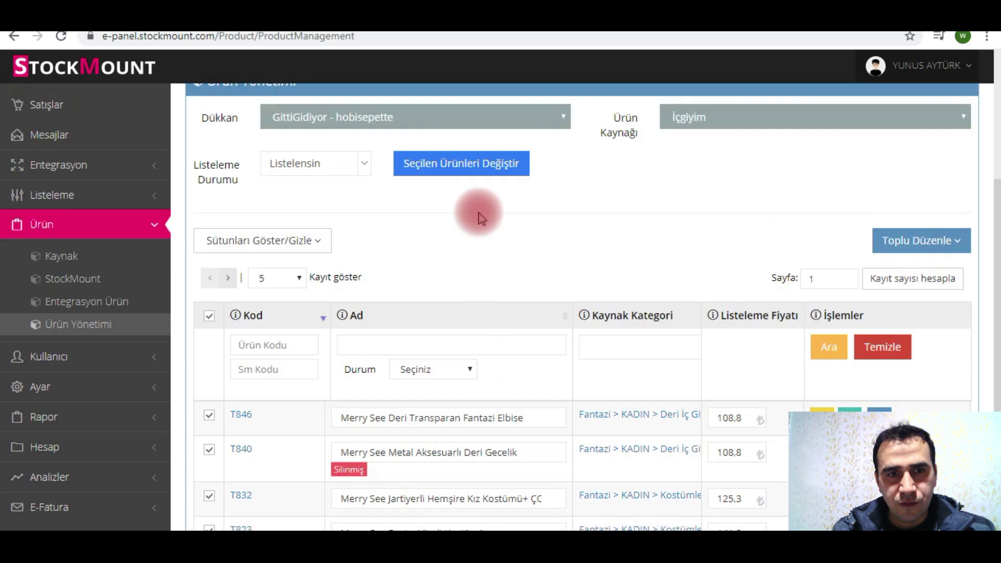
pyautogui.scroll(1, 469, 224)
pyautogui.scroll(-2, 617, 270)
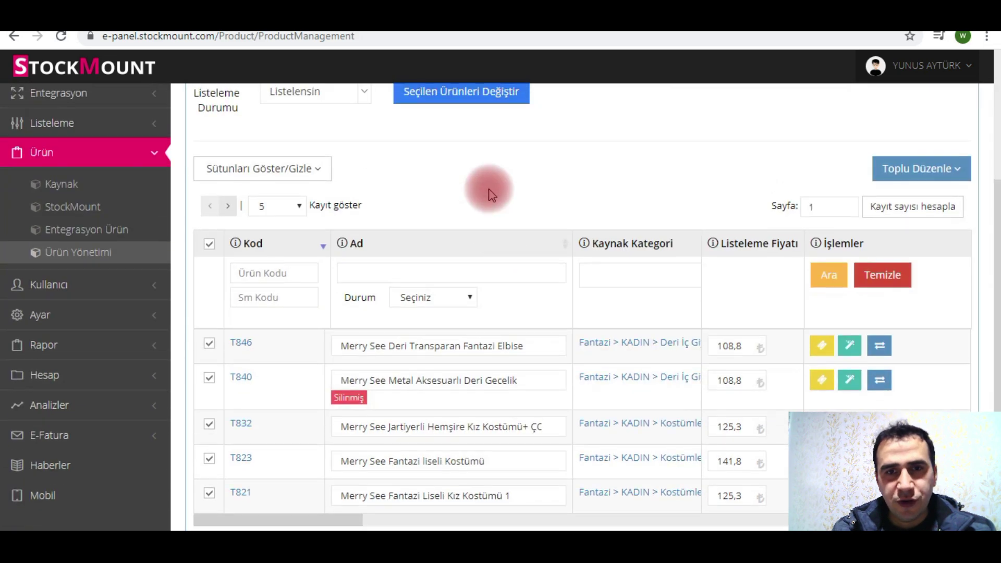
# Return to the Yönetici Masası dashboard and open the listing template page from the Hepsiburada store's integration checklist
pyautogui.scroll(2, 487, 189)
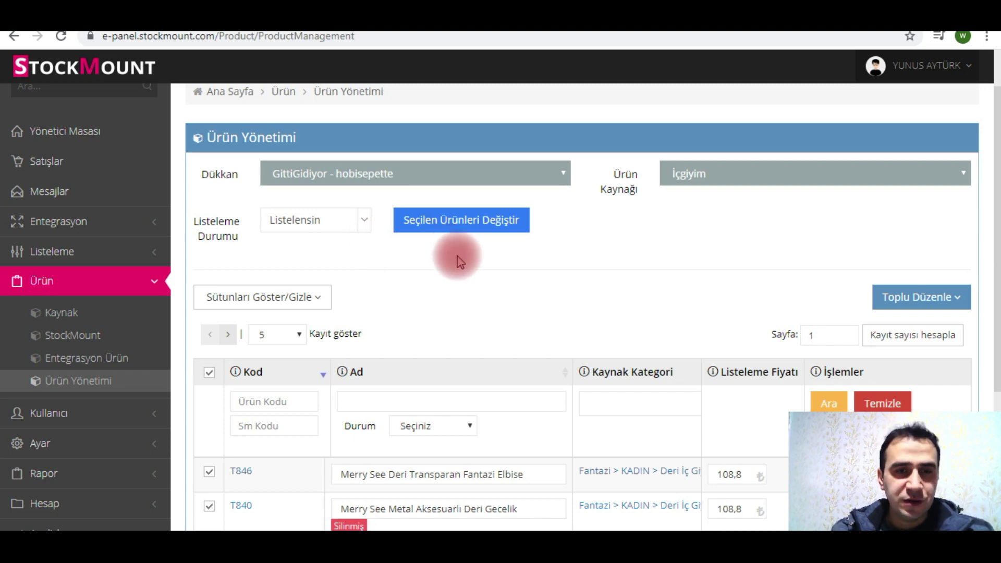
pyautogui.scroll(-4, 438, 309)
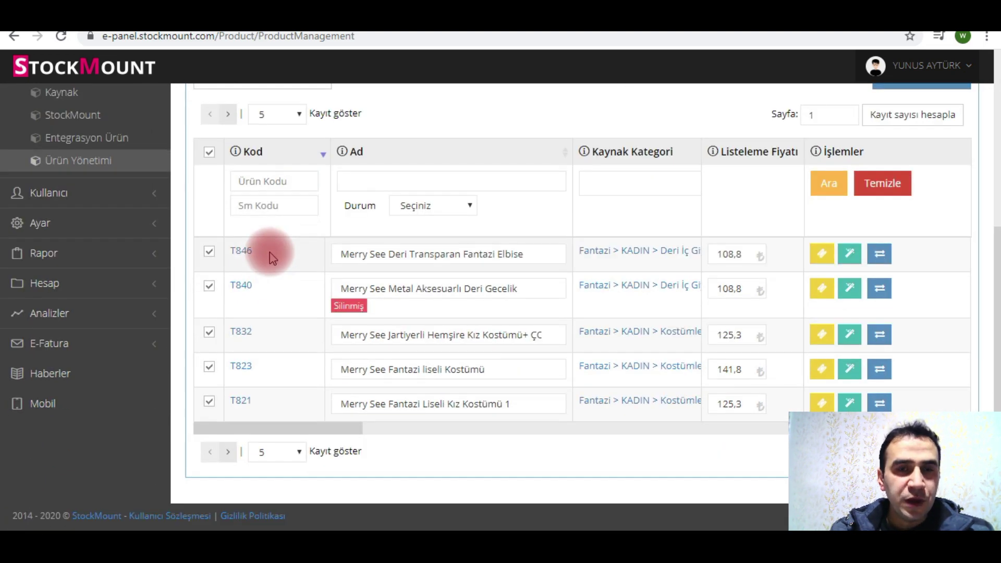
pyautogui.scroll(5, 274, 255)
pyautogui.click(83, 73)
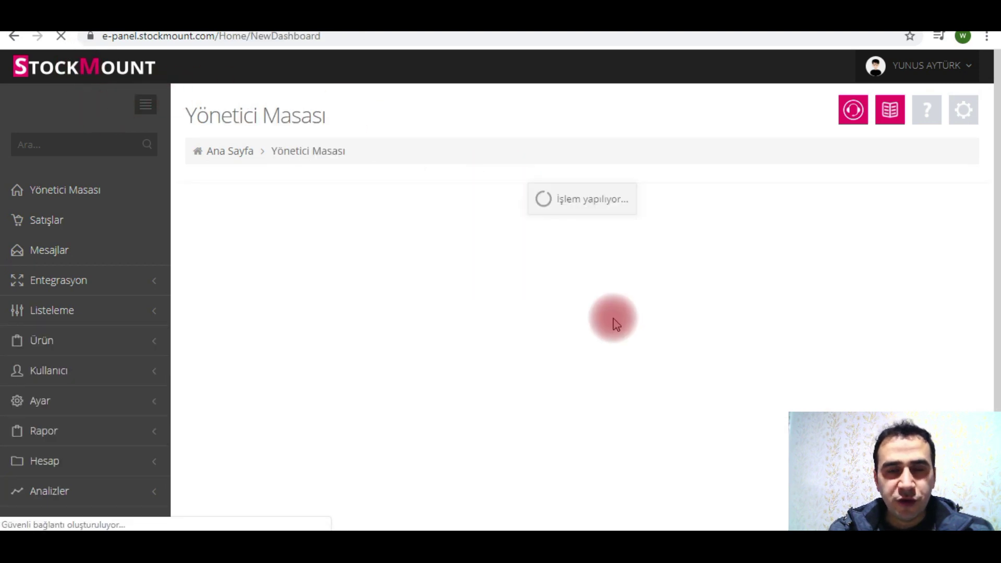
pyautogui.scroll(-3, 686, 283)
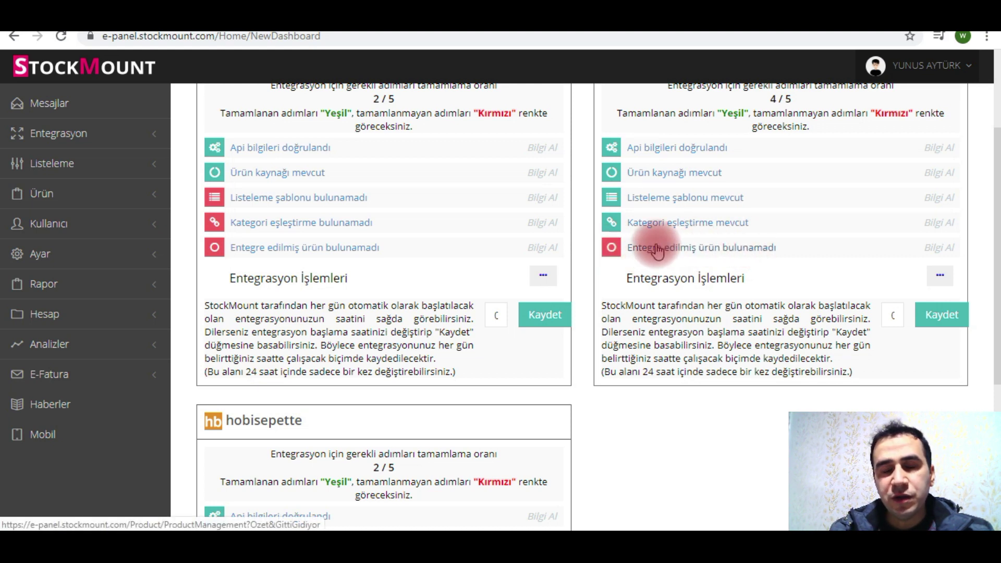
pyautogui.scroll(-5, 607, 246)
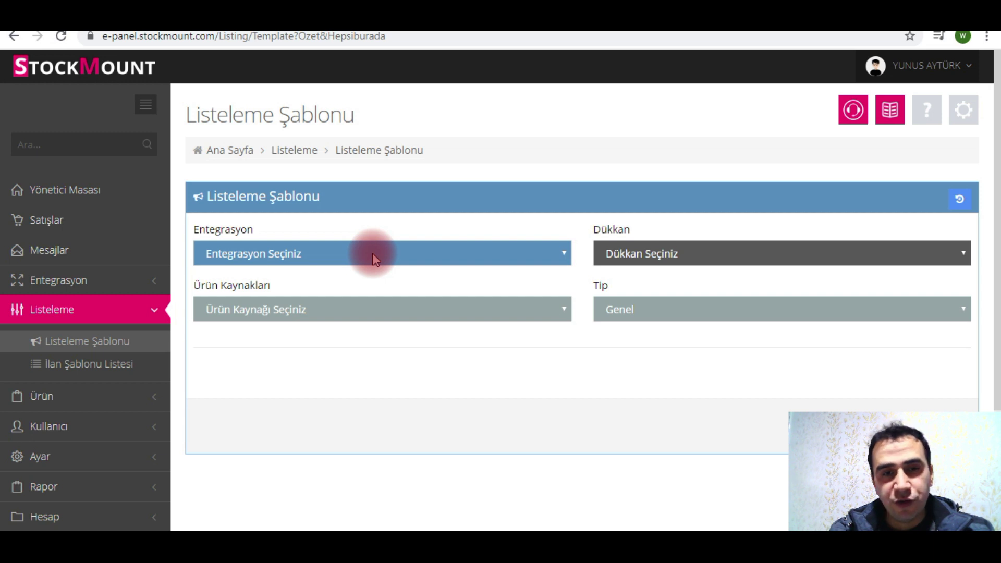
# Load the listing template for the Hepsiburada integration, hobisepette shop and Piİthalat product source
pyautogui.click(357, 260)
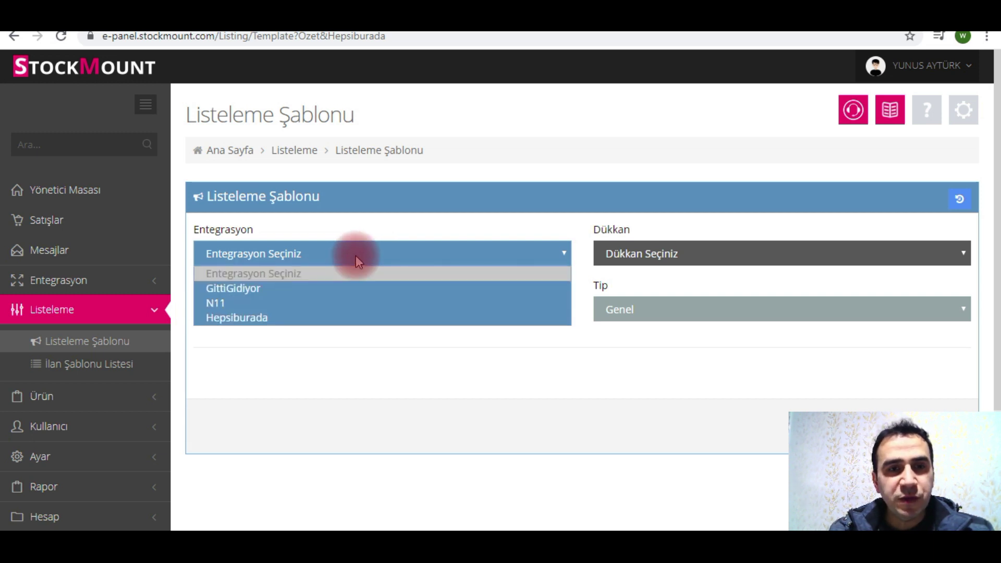
pyautogui.click(309, 317)
pyautogui.click(656, 256)
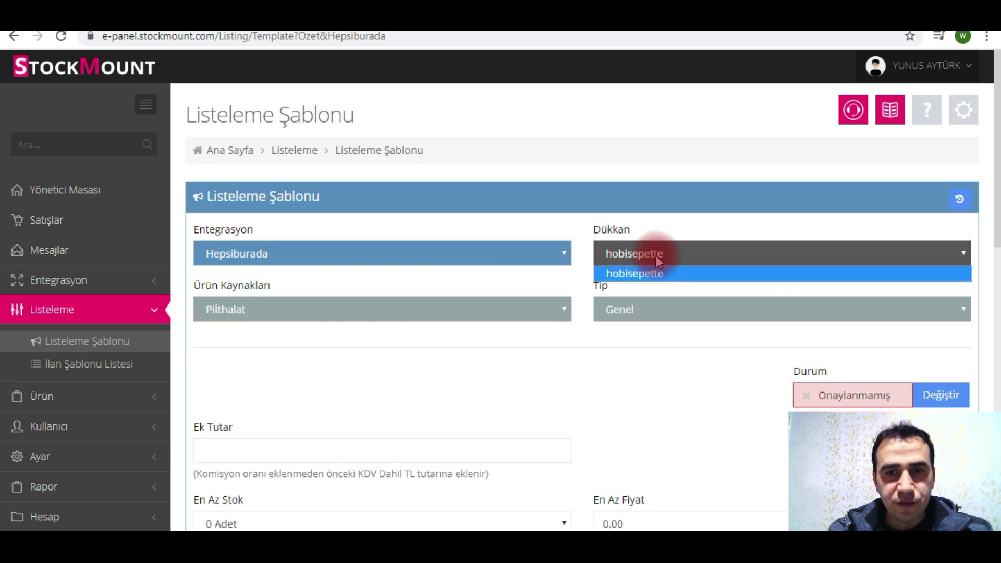
pyautogui.click(658, 271)
pyautogui.scroll(-4, 449, 358)
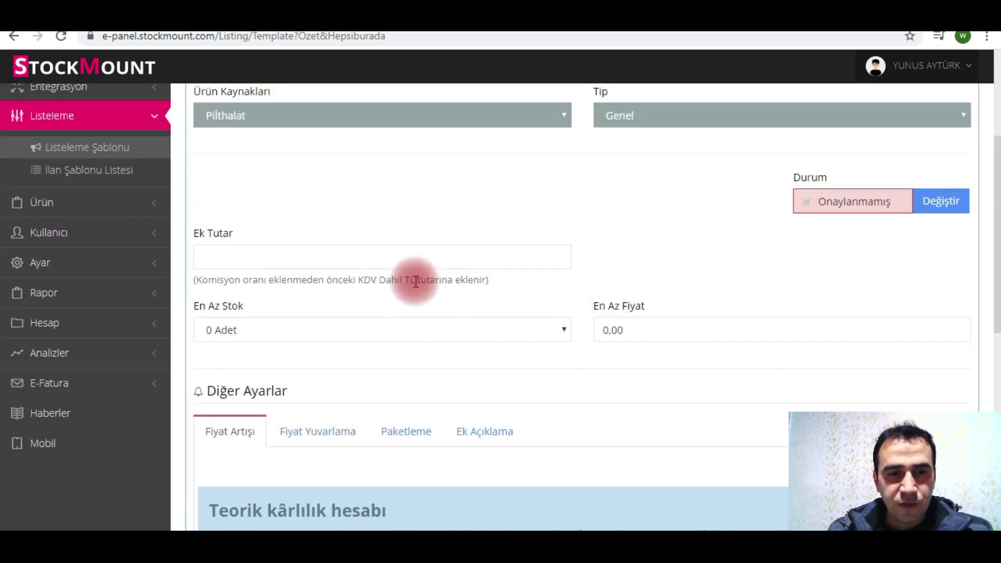
pyautogui.scroll(1, 416, 281)
pyautogui.click(364, 163)
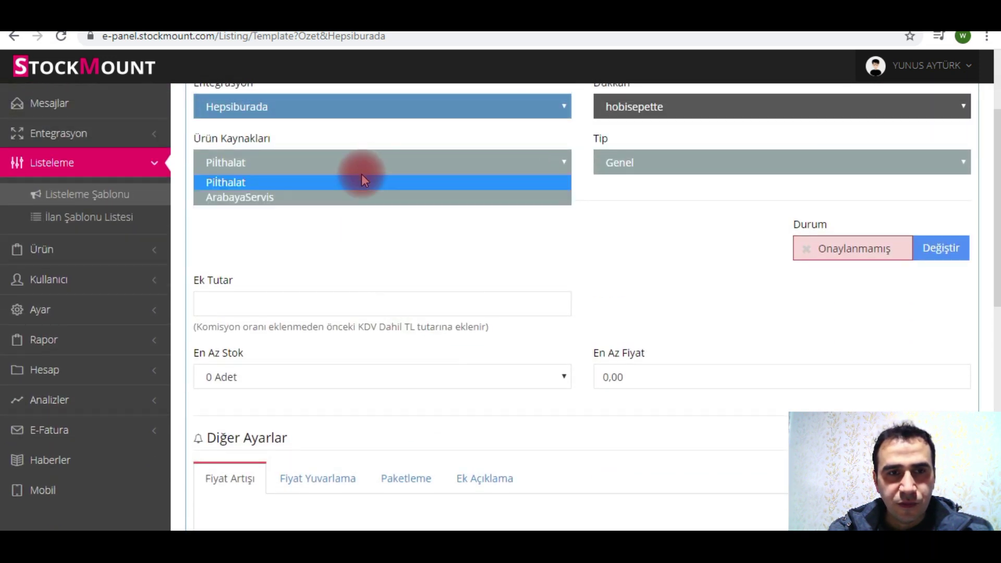
pyautogui.click(267, 183)
pyautogui.scroll(-2, 365, 302)
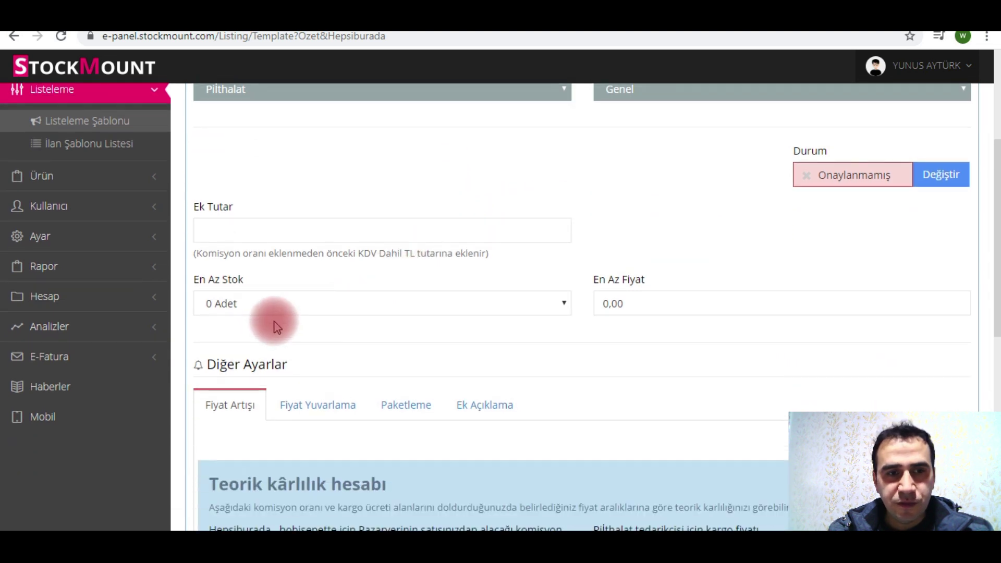
# Set the Hepsiburada template's minimum stock (En Az Stok) to 5 Adet
pyautogui.scroll(-2, 274, 321)
pyautogui.click(472, 229)
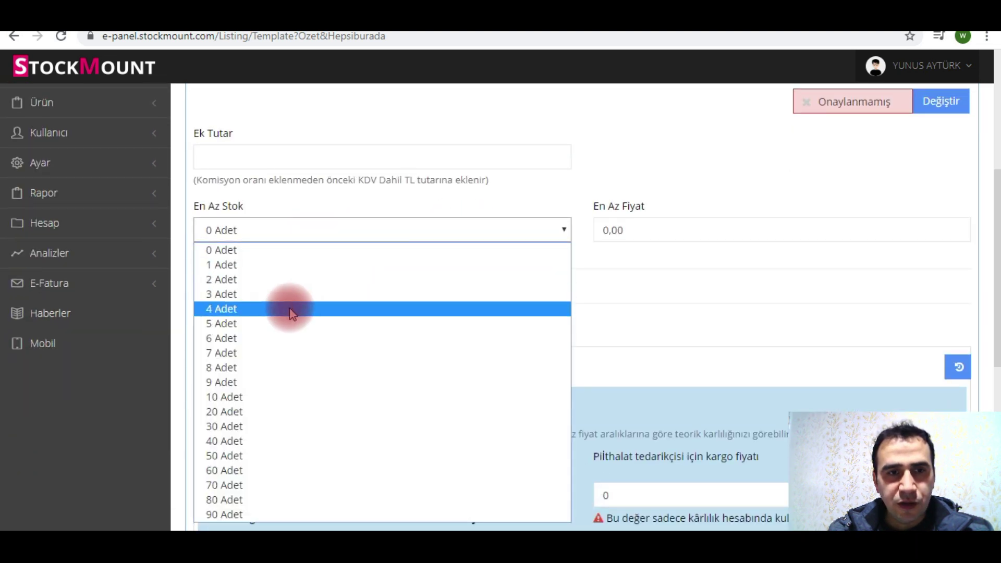
pyautogui.click(273, 323)
# Add an Artış Oranına Göre price rule with highest price 999999999, rate 80 and extra amount 10
pyautogui.scroll(-3, 603, 287)
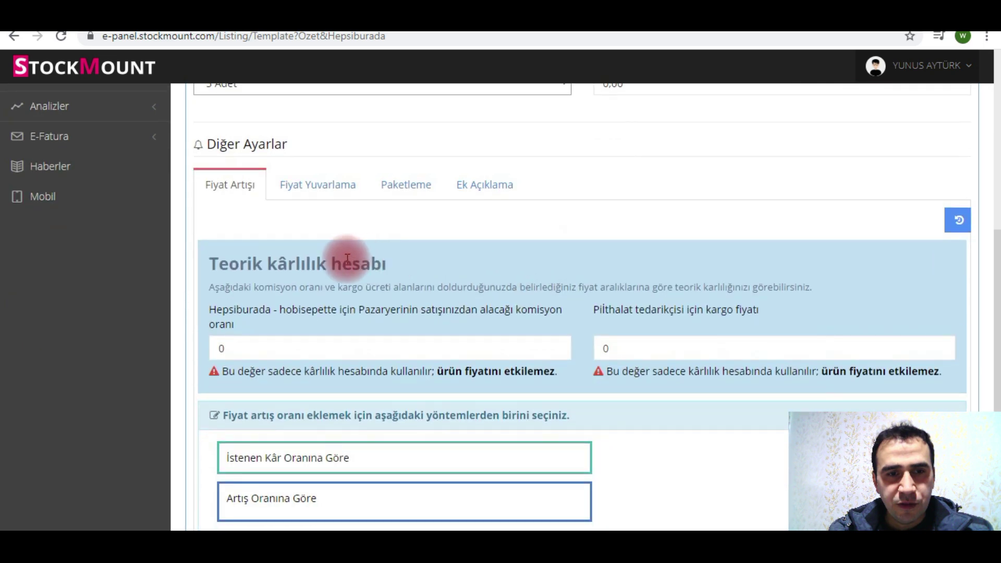
pyautogui.scroll(-2, 339, 323)
pyautogui.click(306, 428)
pyautogui.scroll(-5, 365, 313)
pyautogui.click(334, 276)
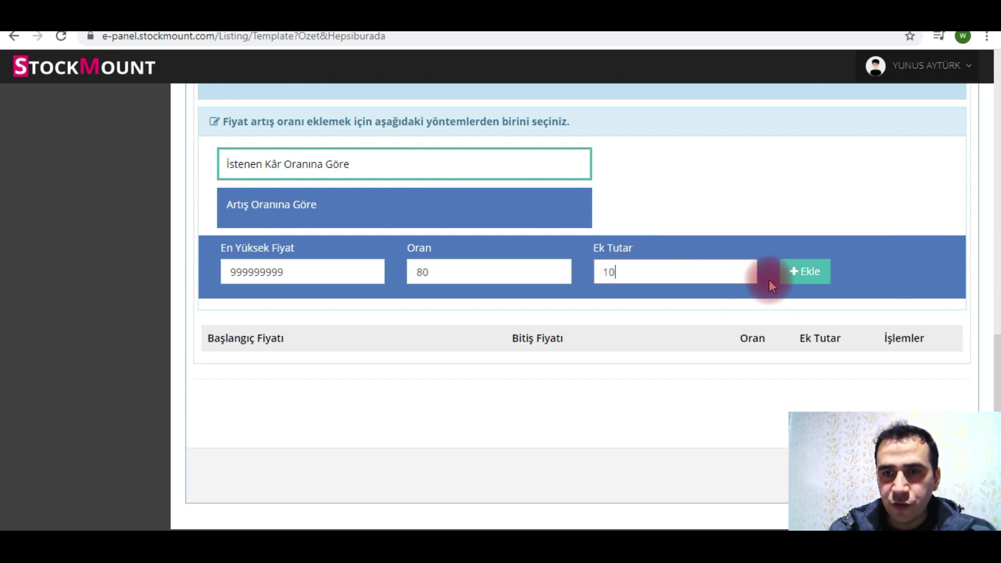
pyautogui.click(791, 272)
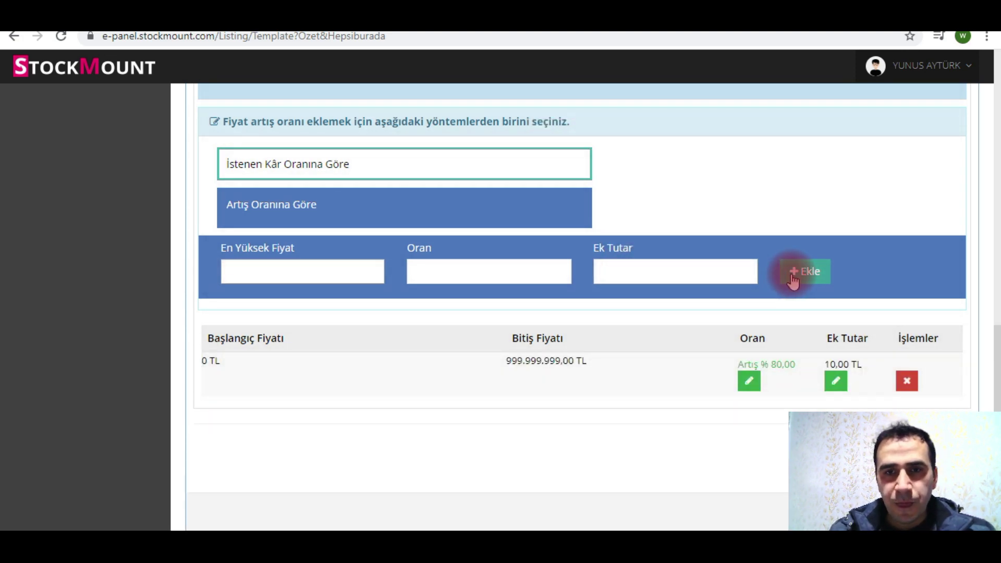
# Change the increase rate of the 0–999.999.999 TL price rule to 70 percent
pyautogui.scroll(10, 621, 268)
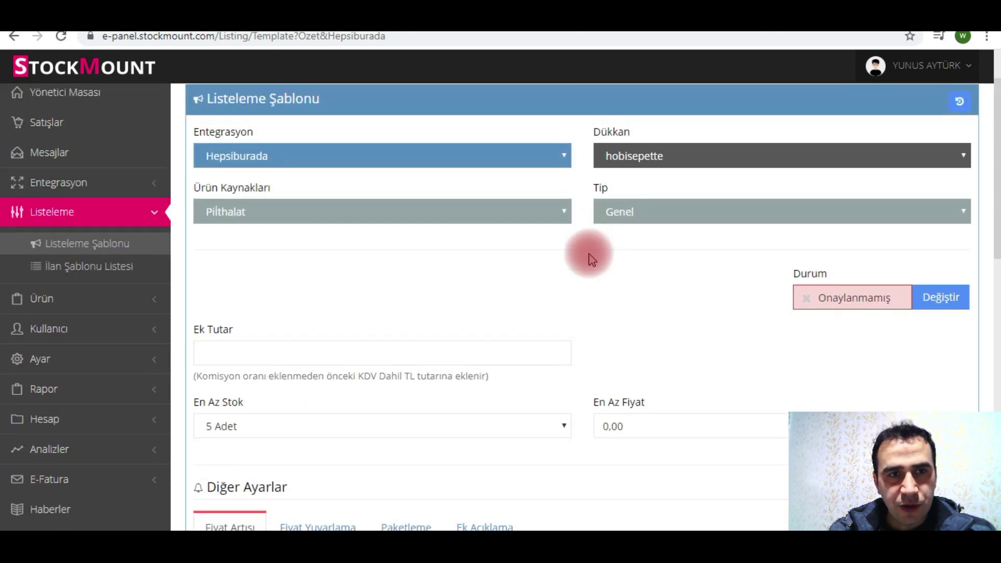
pyautogui.scroll(-10, 592, 259)
pyautogui.click(749, 312)
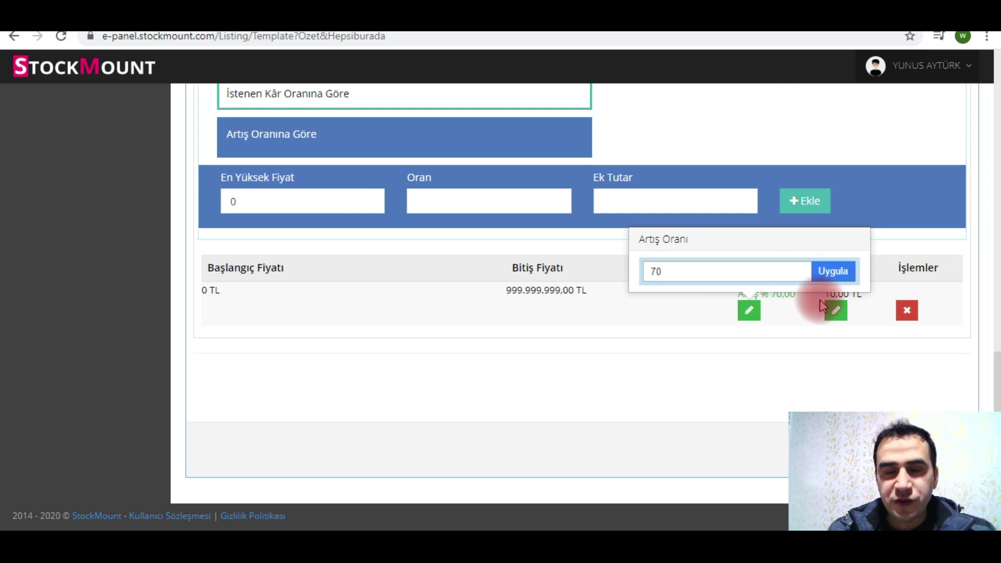
pyautogui.click(834, 271)
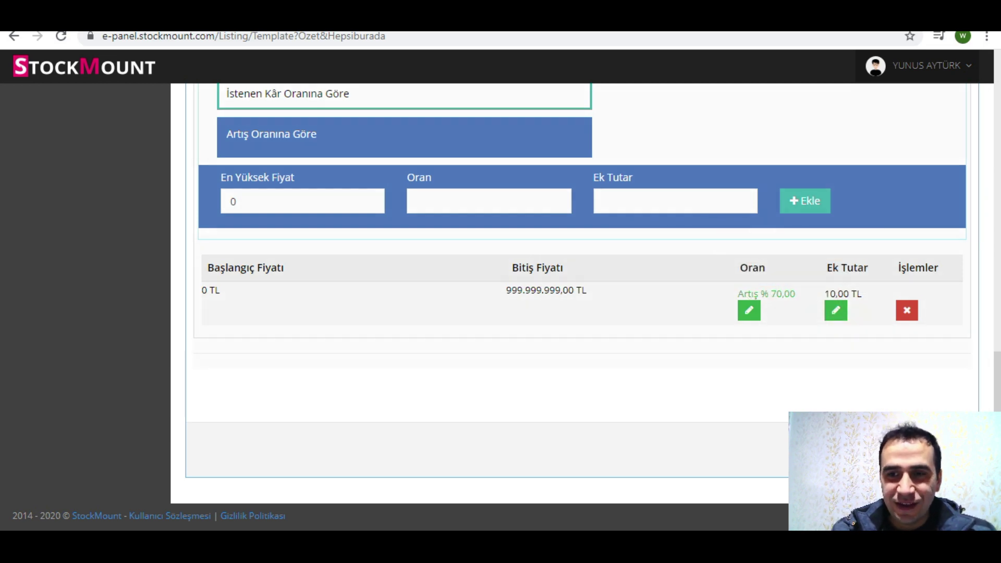
# Save the Hepsiburada listing template as approved (Onaylanmış) and look over its settings
pyautogui.scroll(-3, 631, 307)
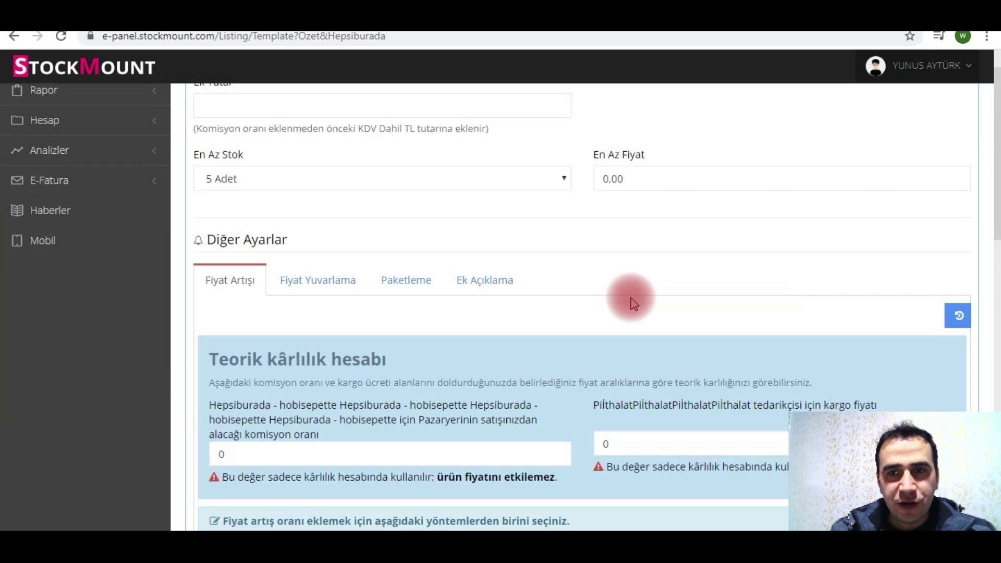
pyautogui.scroll(-5, 631, 303)
pyautogui.scroll(4, 431, 239)
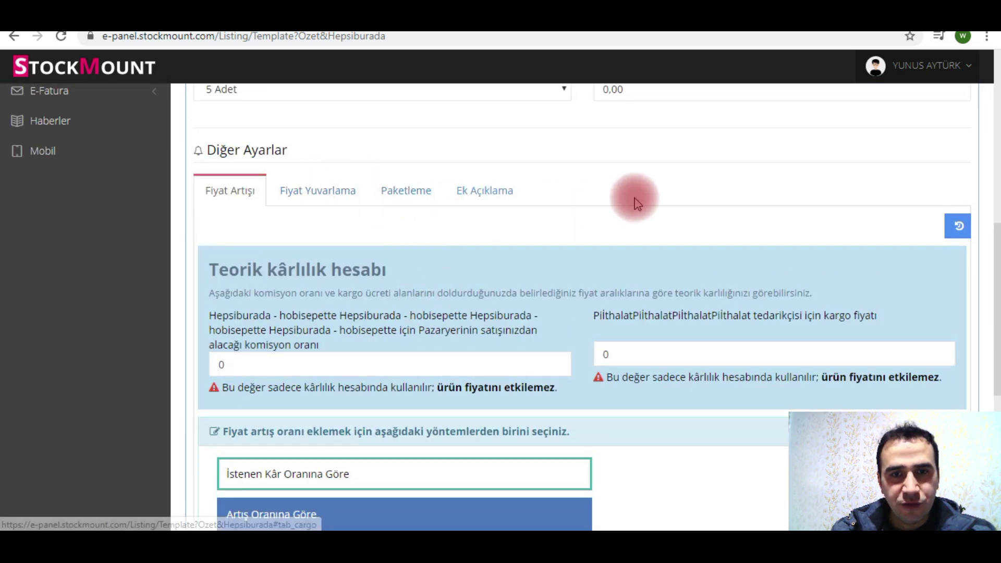
pyautogui.scroll(-3, 480, 252)
pyautogui.scroll(8, 480, 243)
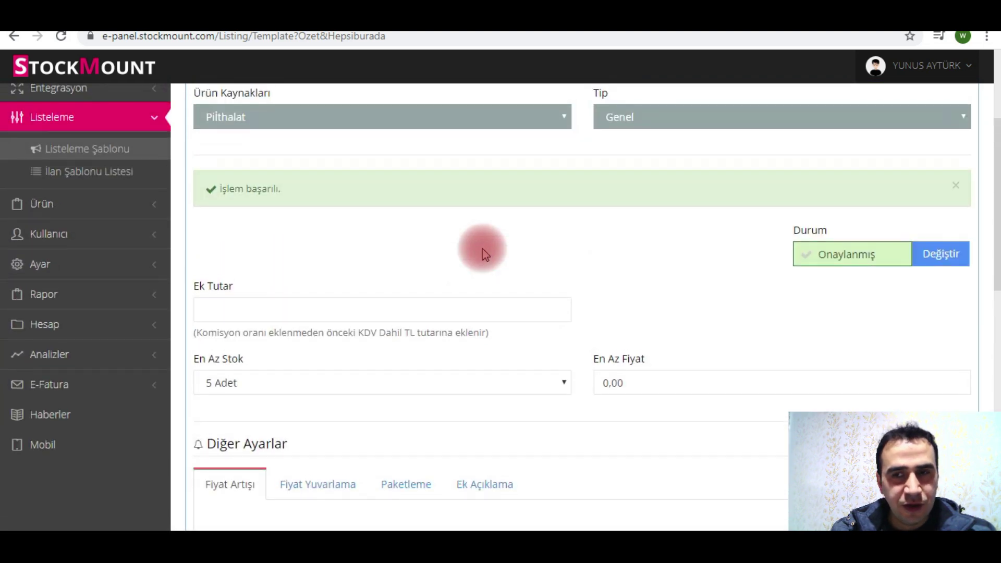
pyautogui.scroll(2, 464, 237)
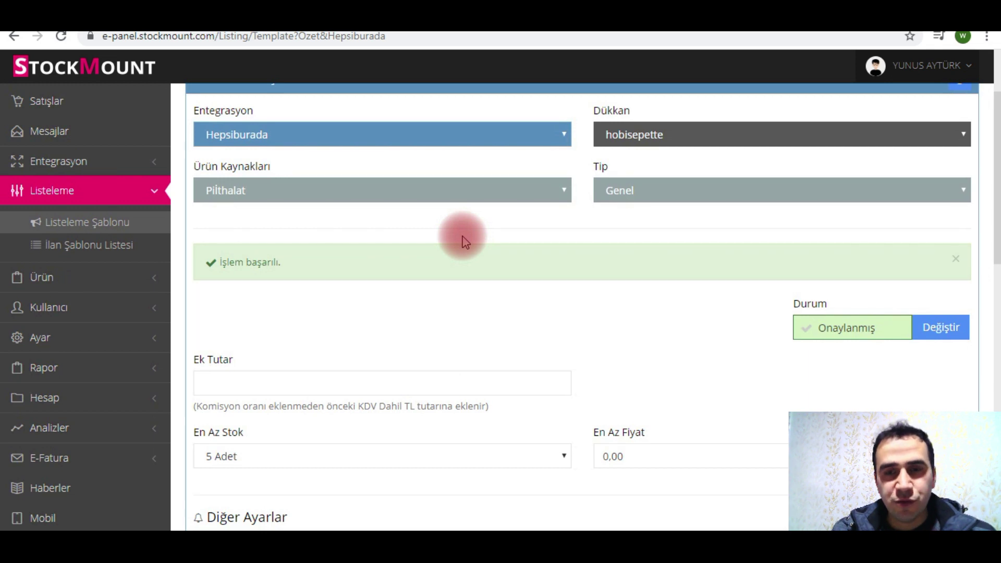
pyautogui.scroll(3, 480, 251)
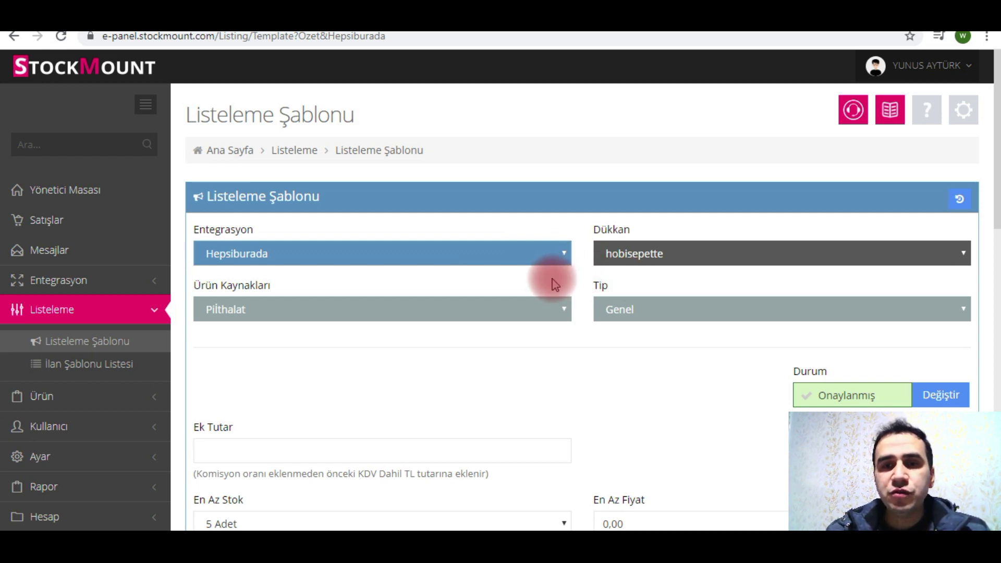
pyautogui.scroll(-3, 447, 266)
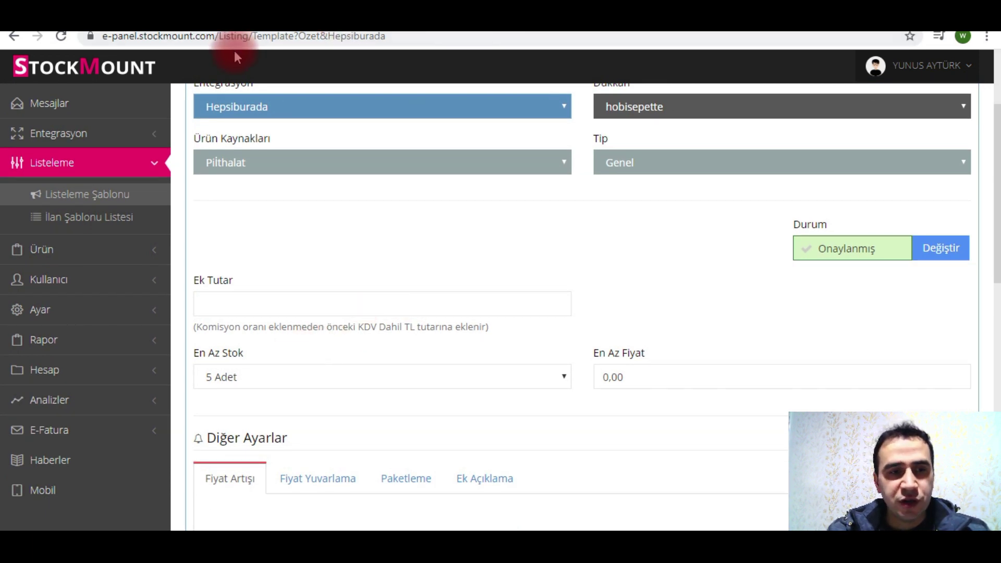
pyautogui.click(79, 370)
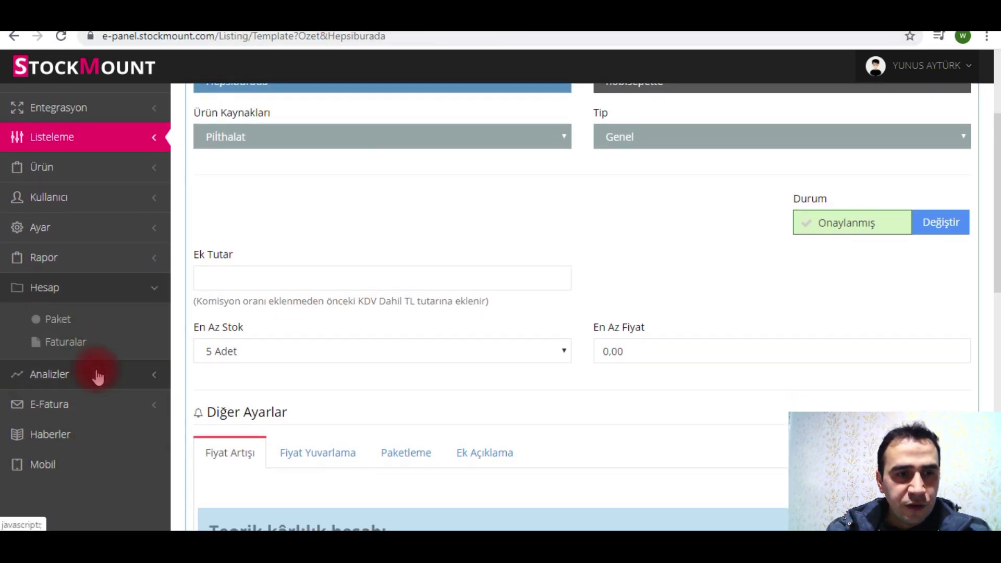
pyautogui.click(80, 252)
pyautogui.scroll(3, 188, 219)
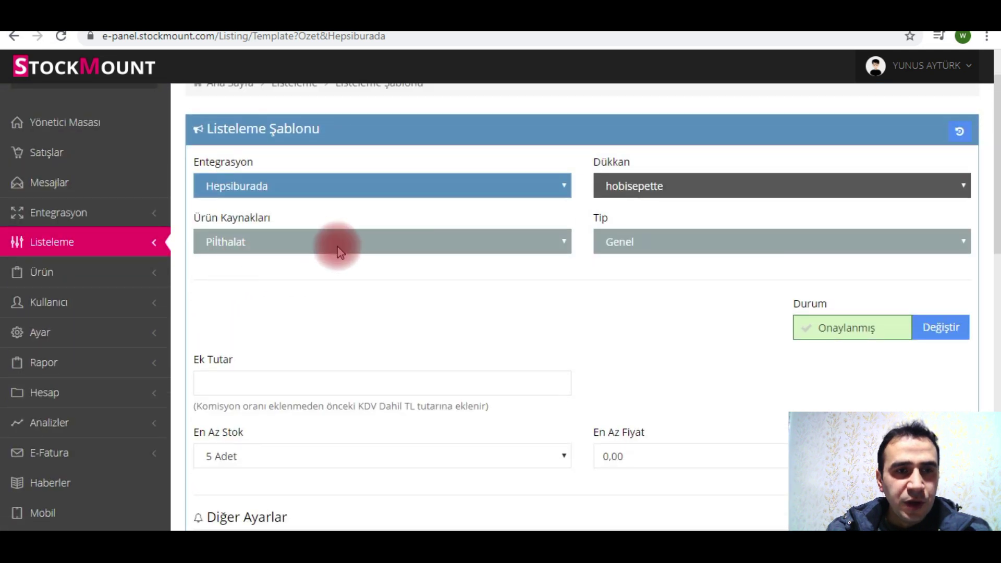
pyautogui.scroll(1, 235, 177)
# Return to the Yönetici Masası dashboard and check the integration steps of the Hepsiburada store
pyautogui.click(107, 70)
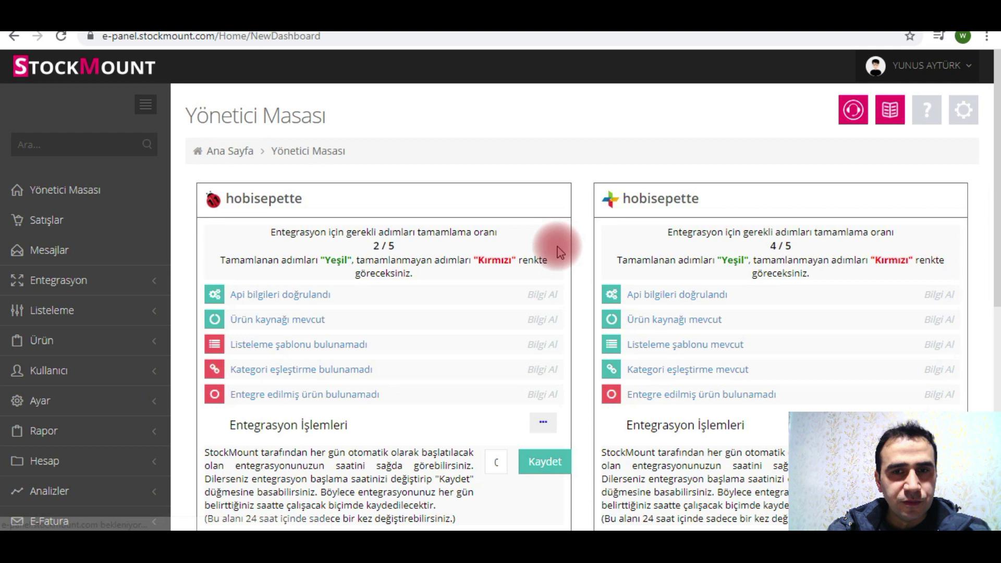
pyautogui.scroll(-3, 499, 286)
pyautogui.scroll(-4, 499, 286)
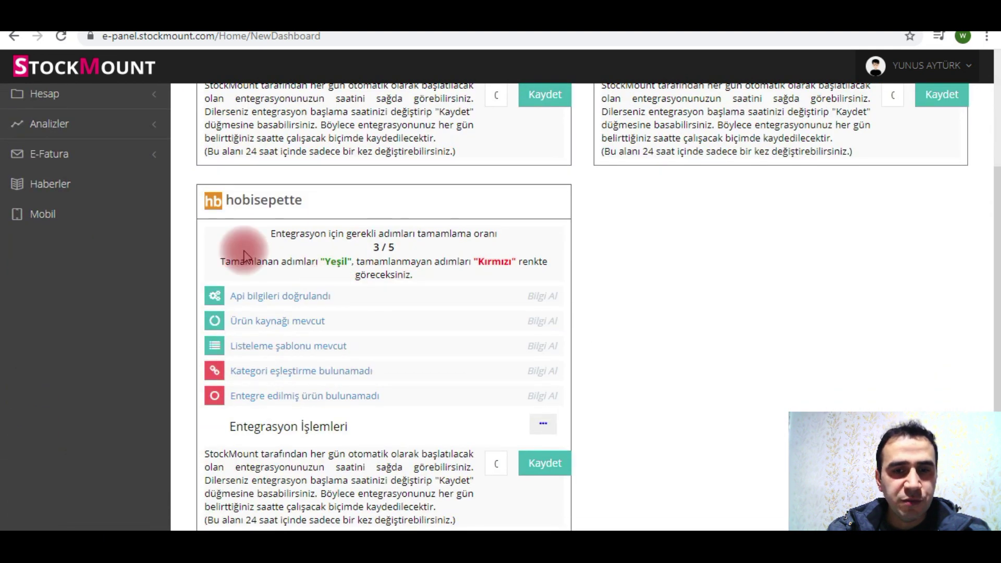
pyautogui.scroll(7, 331, 280)
pyautogui.scroll(-3, 85, 254)
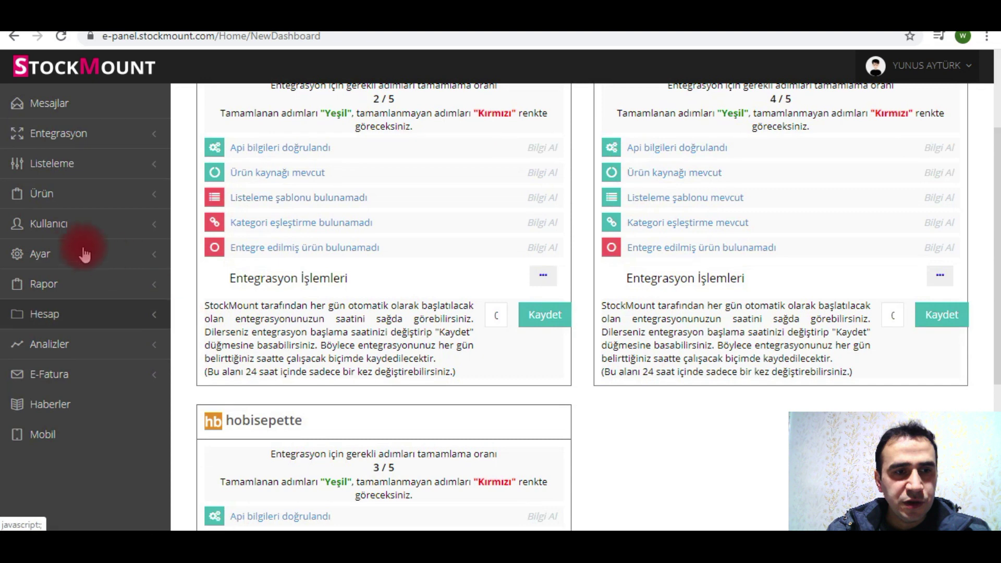
# Open the Xml Yayınlama page in the Ayar settings
pyautogui.click(59, 313)
pyautogui.scroll(-2, 62, 308)
pyautogui.click(58, 187)
pyautogui.scroll(1, 60, 193)
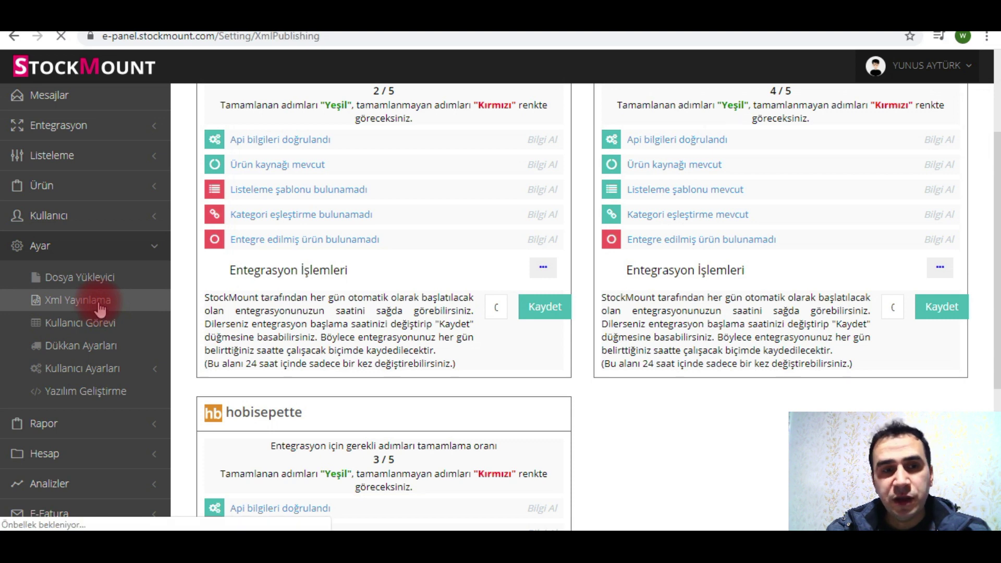
pyautogui.scroll(-1, 353, 205)
# Dismiss the low-battery notice and look over the Hepsiburada XML creation options and the XML publishing lists
pyautogui.click(428, 166)
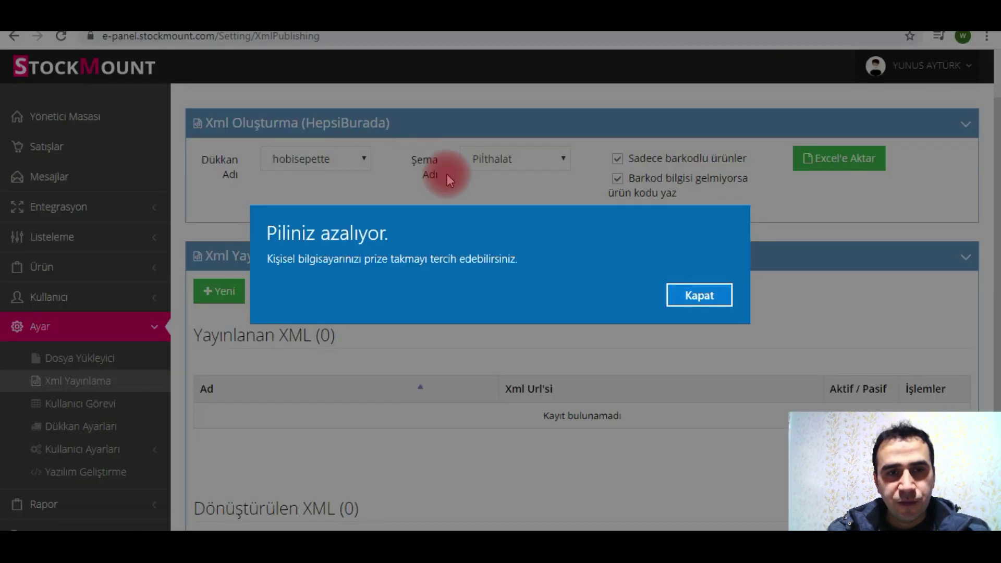
pyautogui.click(677, 300)
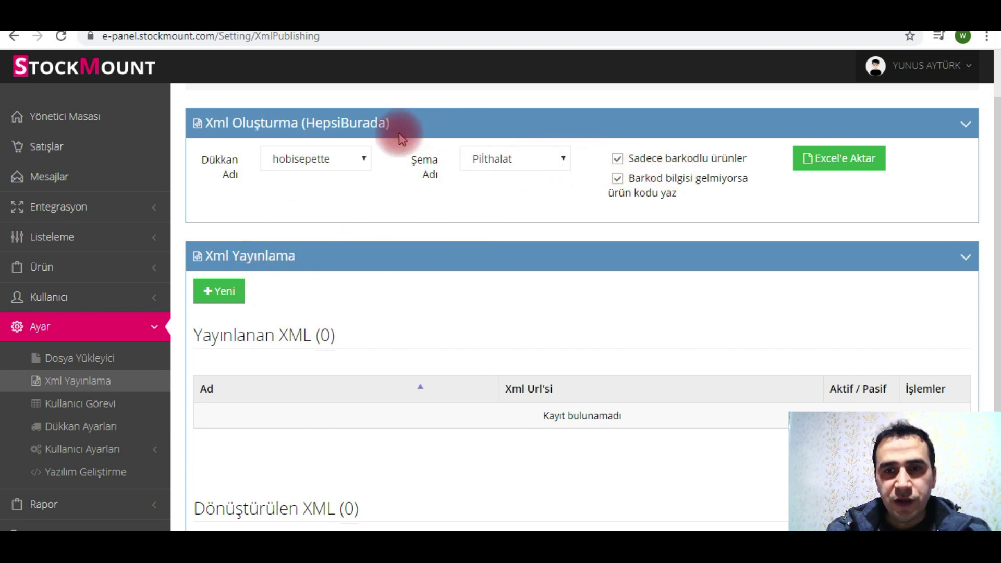
pyautogui.scroll(2, 397, 219)
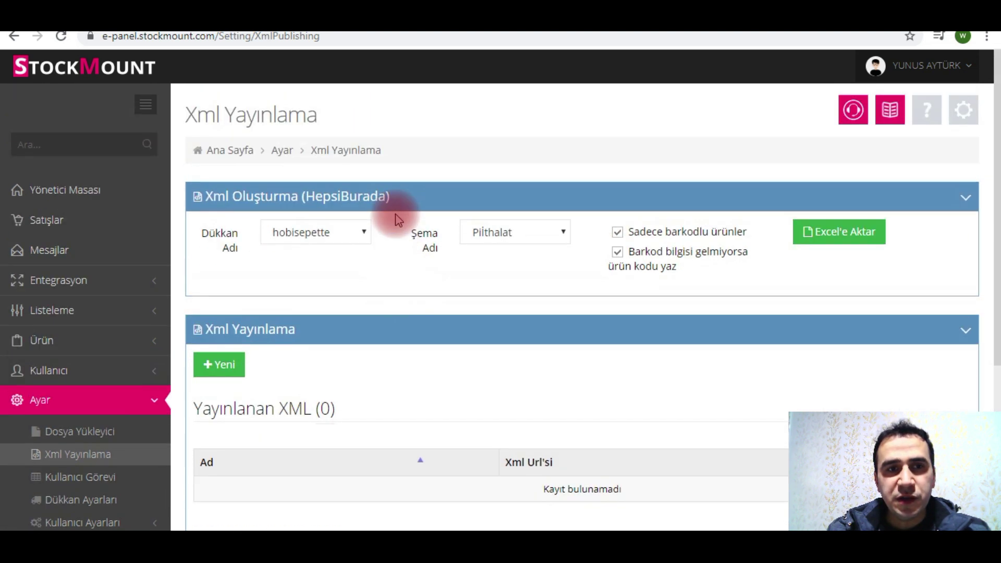
pyautogui.scroll(-3, 834, 289)
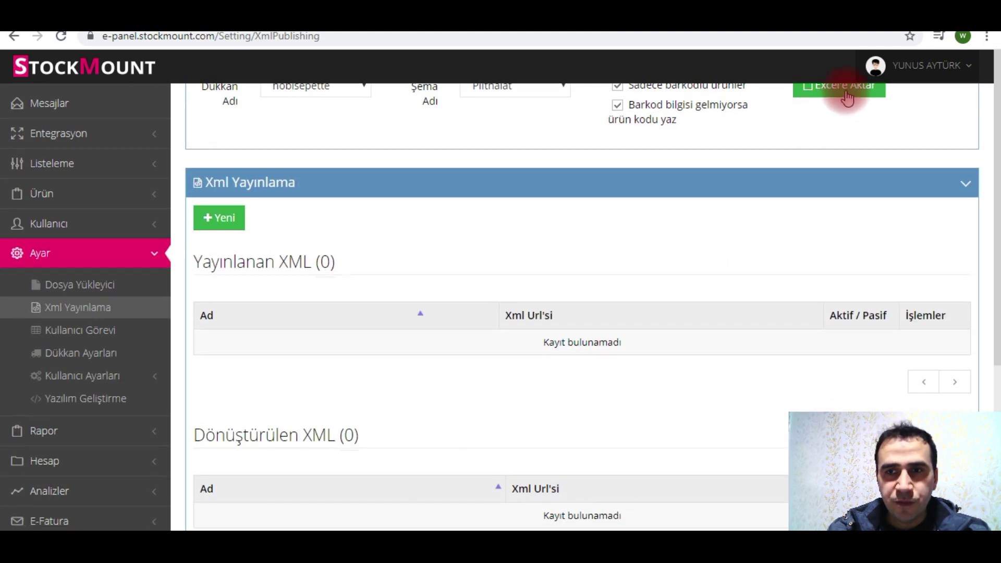
pyautogui.scroll(2, 721, 243)
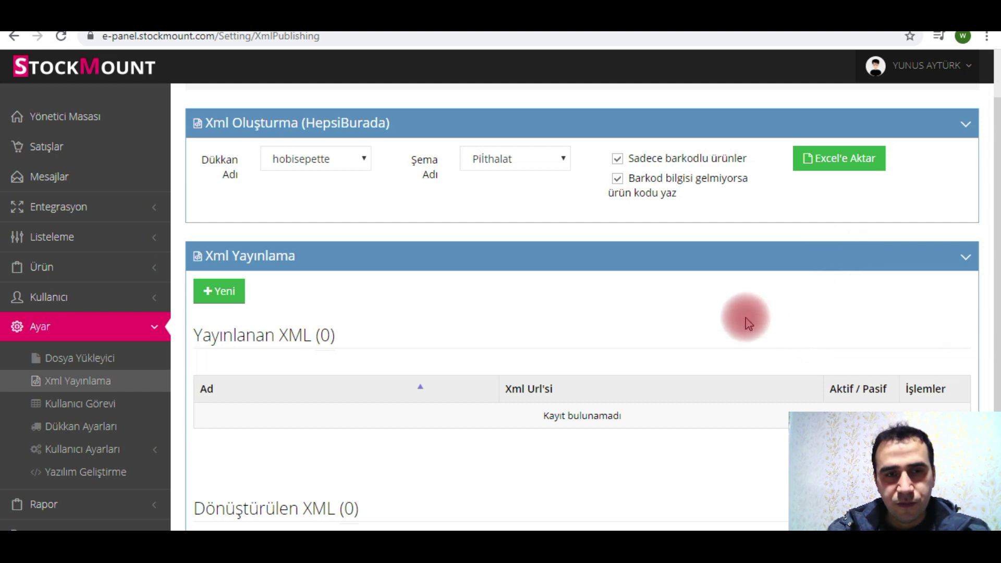
pyautogui.scroll(-1, 626, 183)
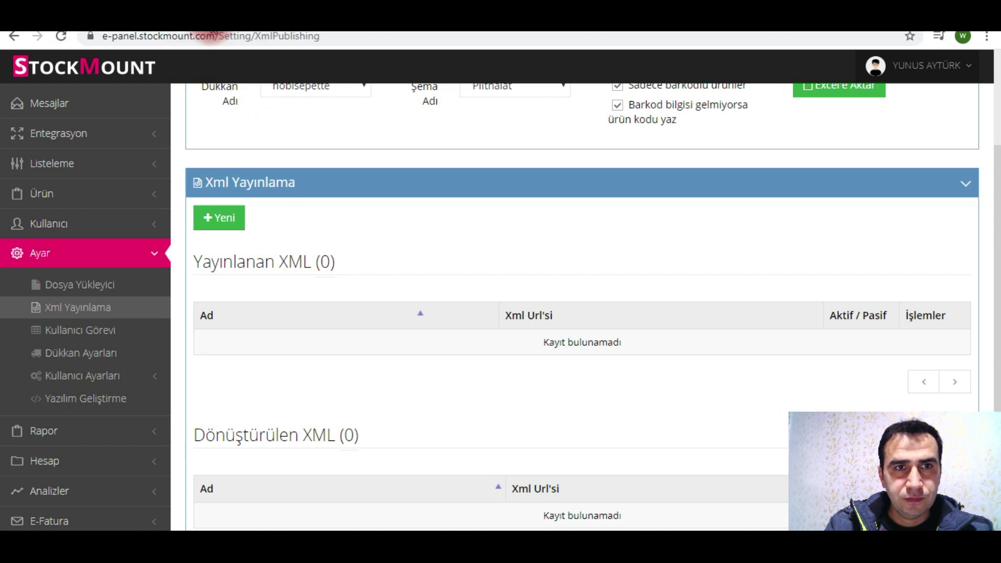
# Download the Hepsiburada export file for the hobisepette store with the Piİthalat schema, and reload the Xml Yayınlama page
pyautogui.scroll(2, 209, 34)
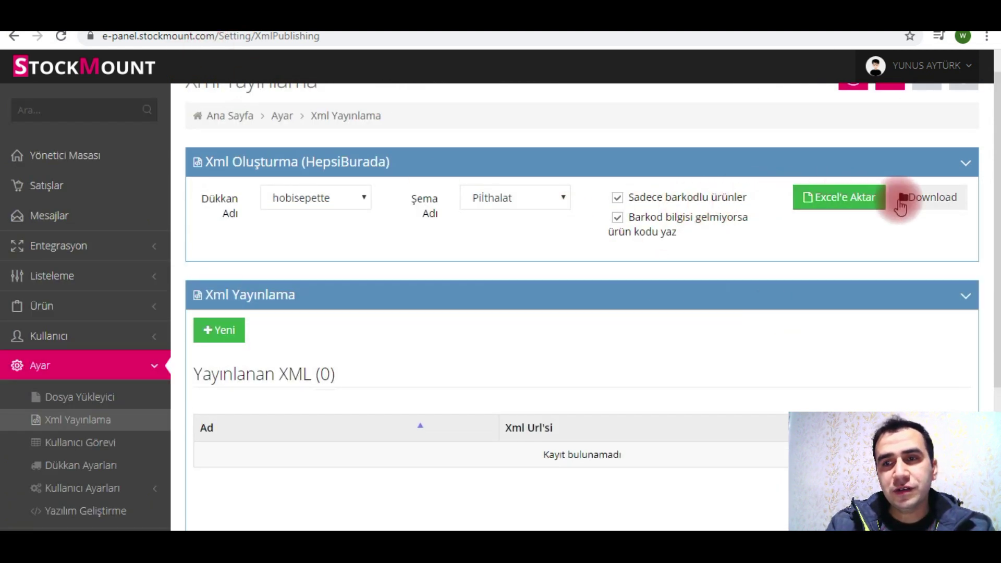
pyautogui.click(935, 199)
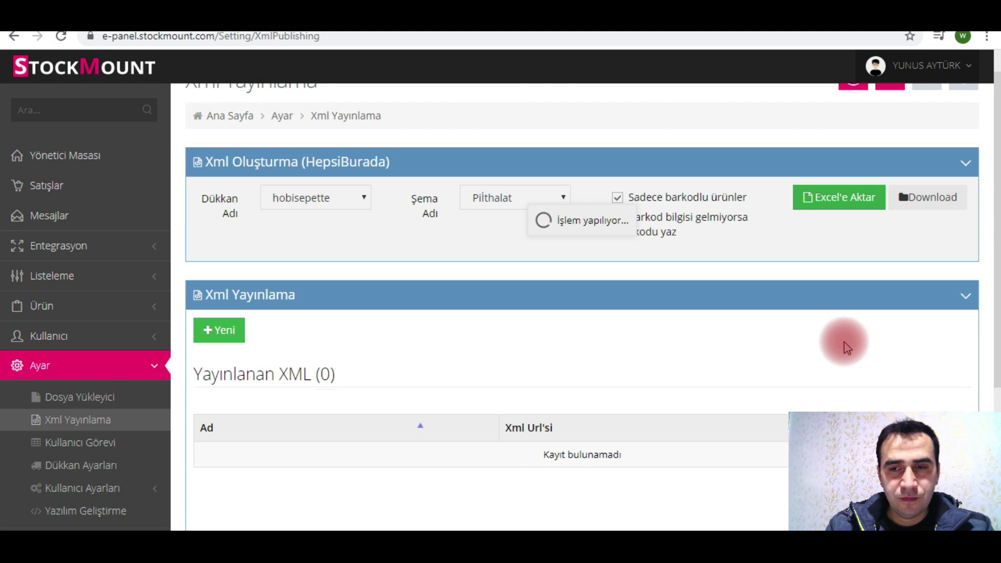
pyautogui.click(202, 35)
pyautogui.press('Return')
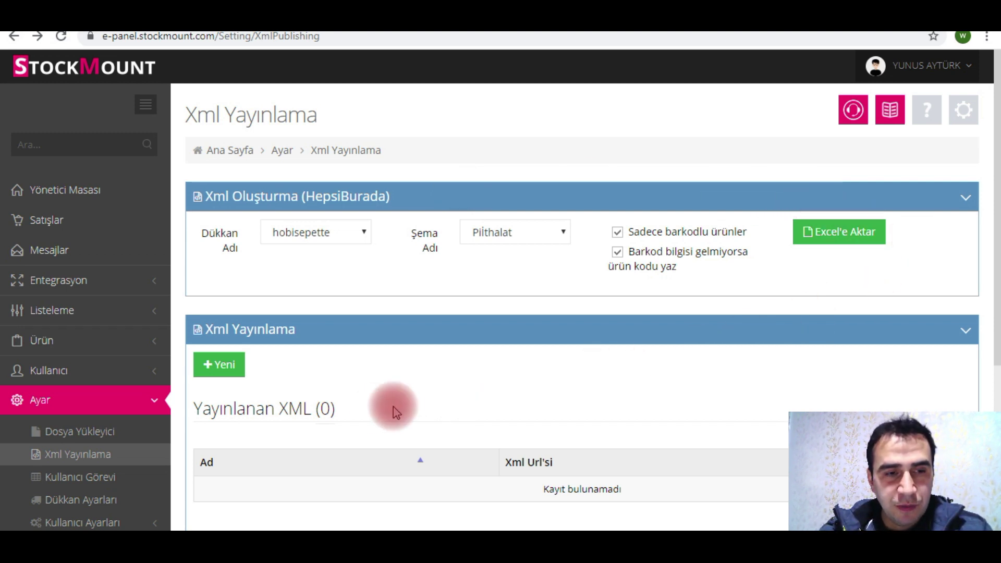
pyautogui.scroll(-3, 269, 410)
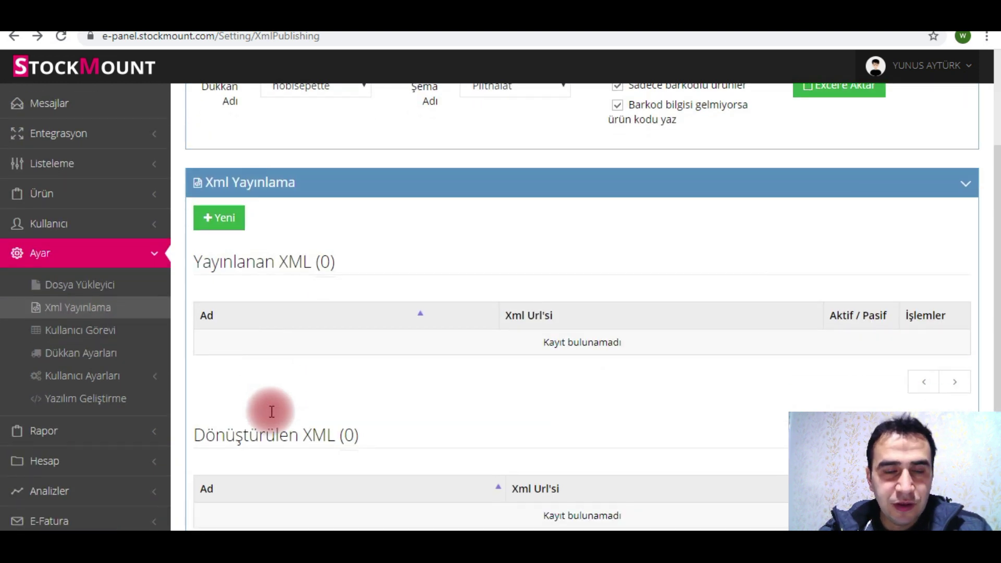
pyautogui.scroll(2, 556, 420)
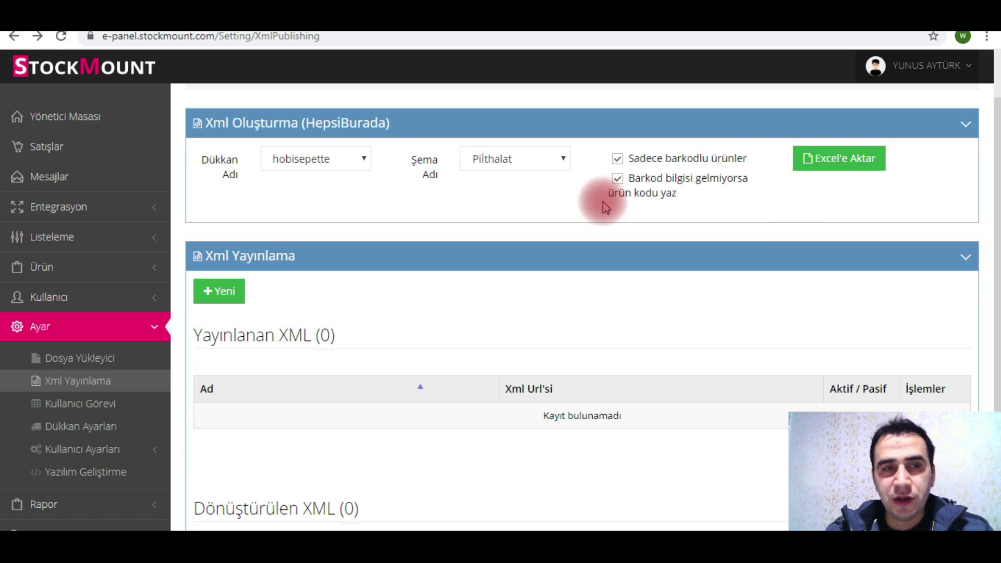
pyautogui.scroll(2, 438, 152)
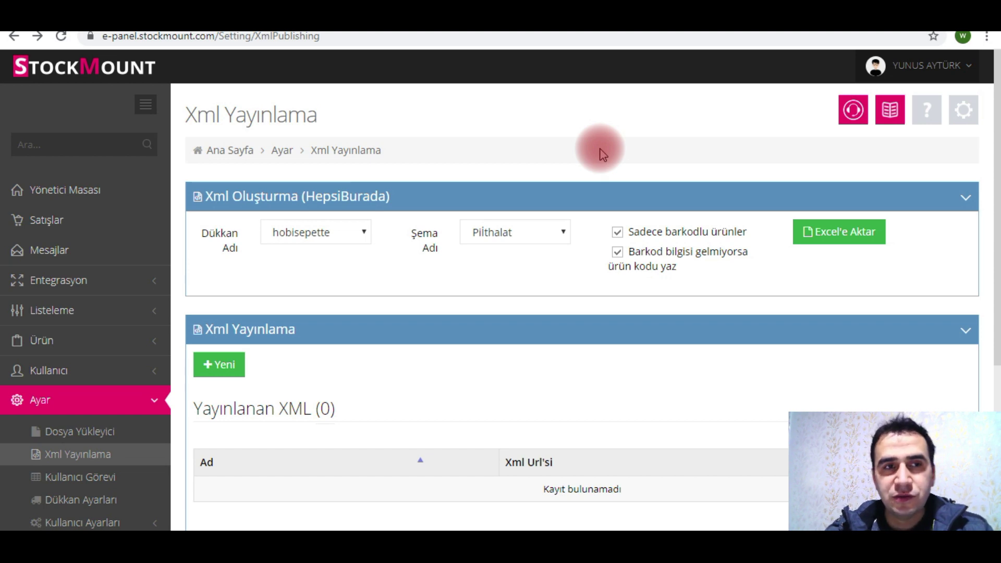
# Check the integration steps of the hobisepette stores on the Yönetici Masası dashboard and return to the Xml Yayınlama page
pyautogui.click(75, 78)
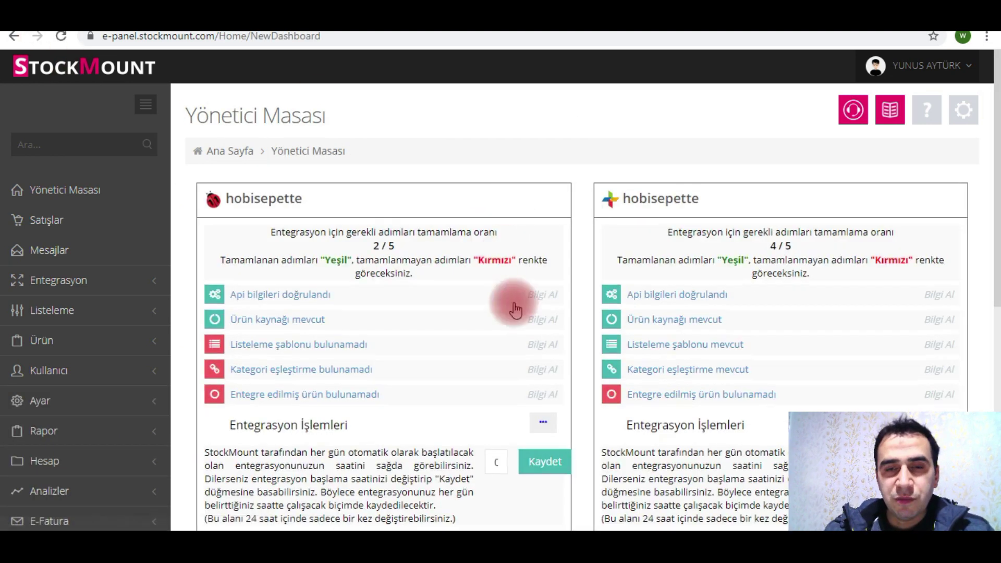
pyautogui.scroll(-4, 506, 282)
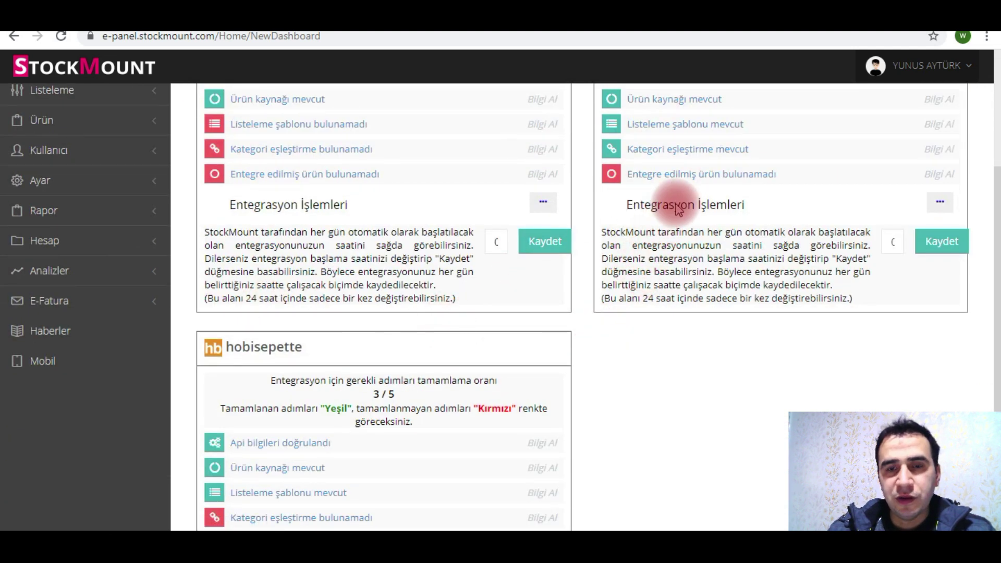
pyautogui.scroll(4, 673, 200)
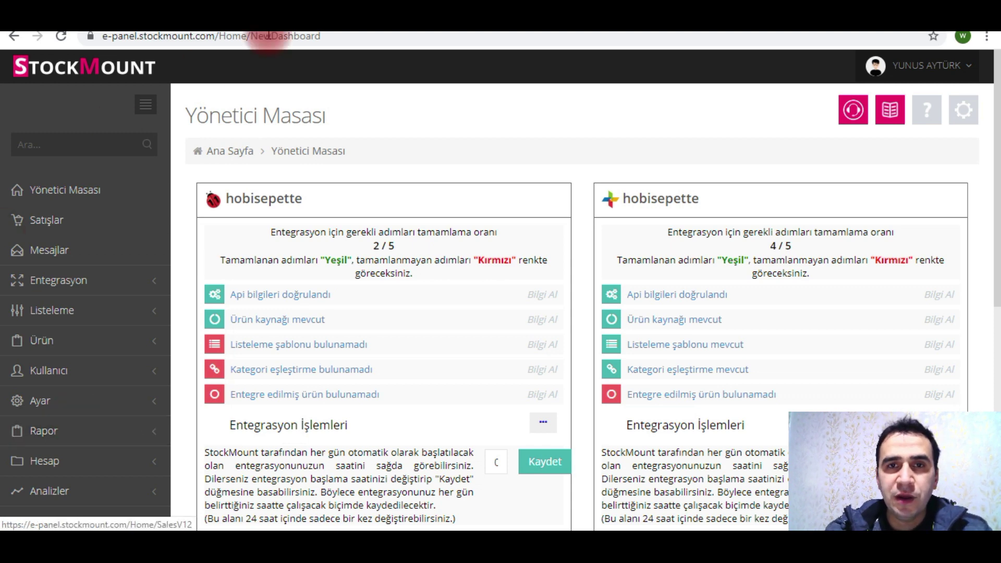
pyautogui.scroll(-3, 146, 321)
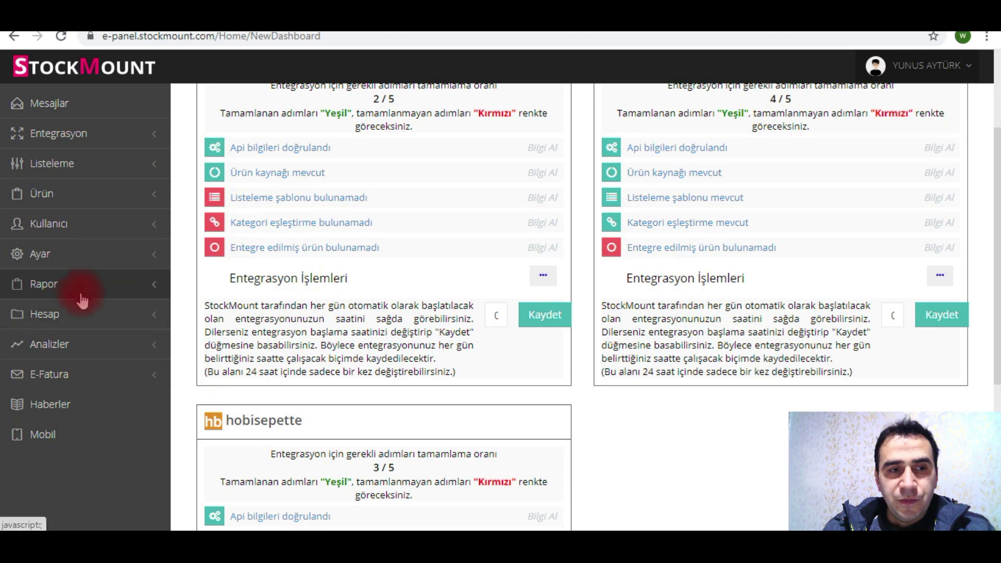
pyautogui.click(75, 259)
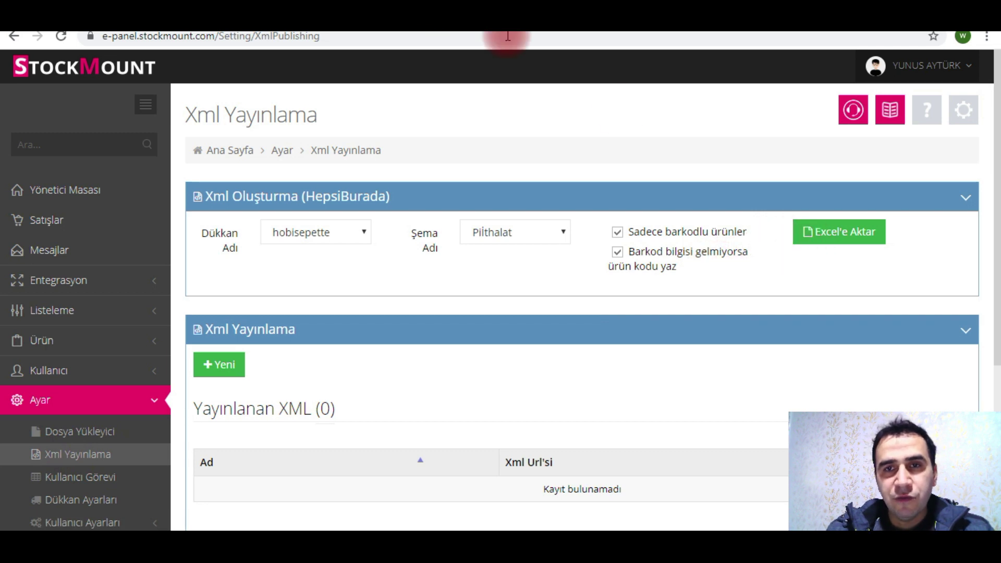
# Switch to the Hepsiburada merchant panel and open the seller support form for "Ürün Girişi Yapmak İstiyorum (Entegrasyonla Çalışıyorum)"
pyautogui.click(604, 33)
pyautogui.click(514, 229)
pyautogui.moveTo(514, 229); pyautogui.dragTo(339, 229)
pyautogui.press('BackSpace')
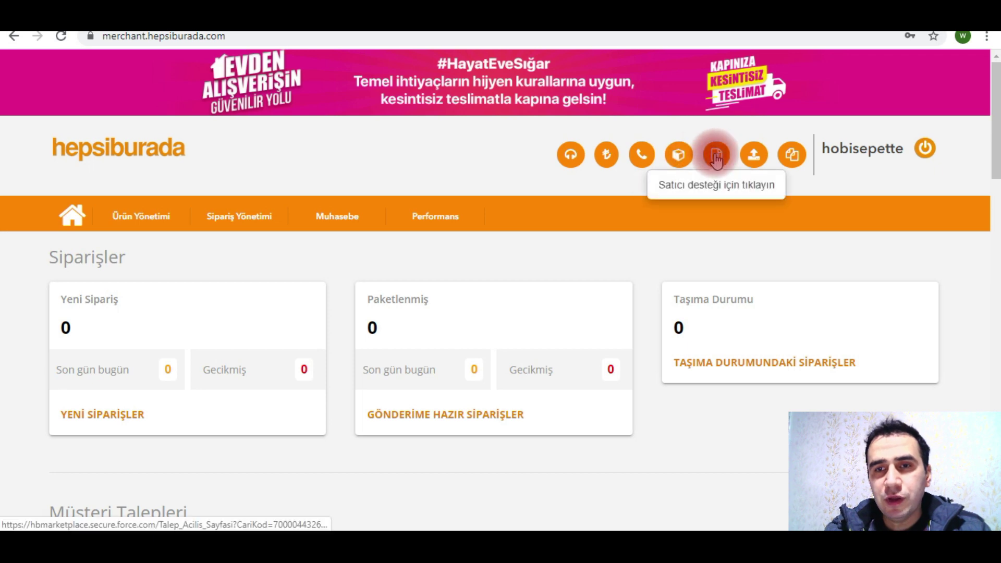
pyautogui.click(716, 156)
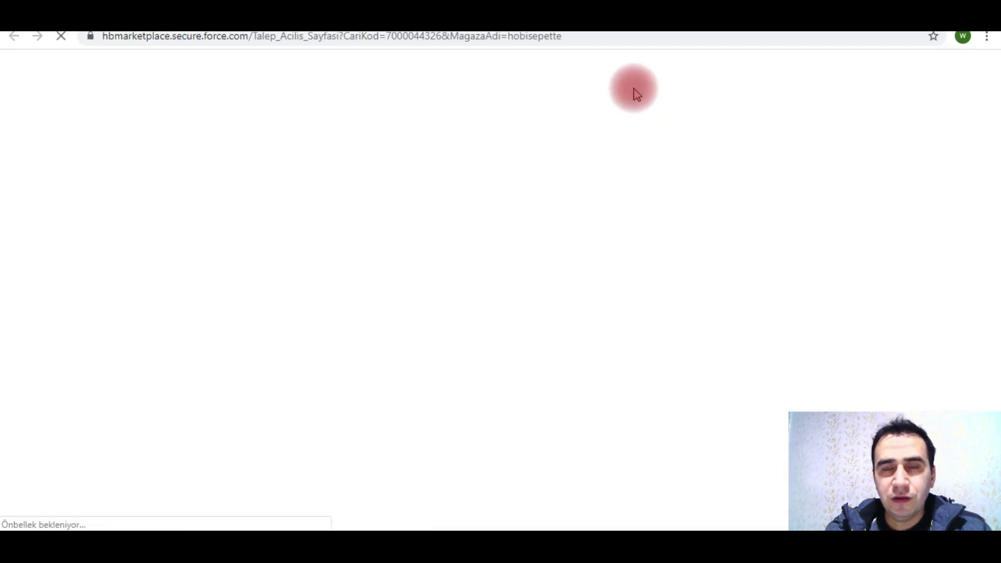
pyautogui.scroll(-2, 782, 198)
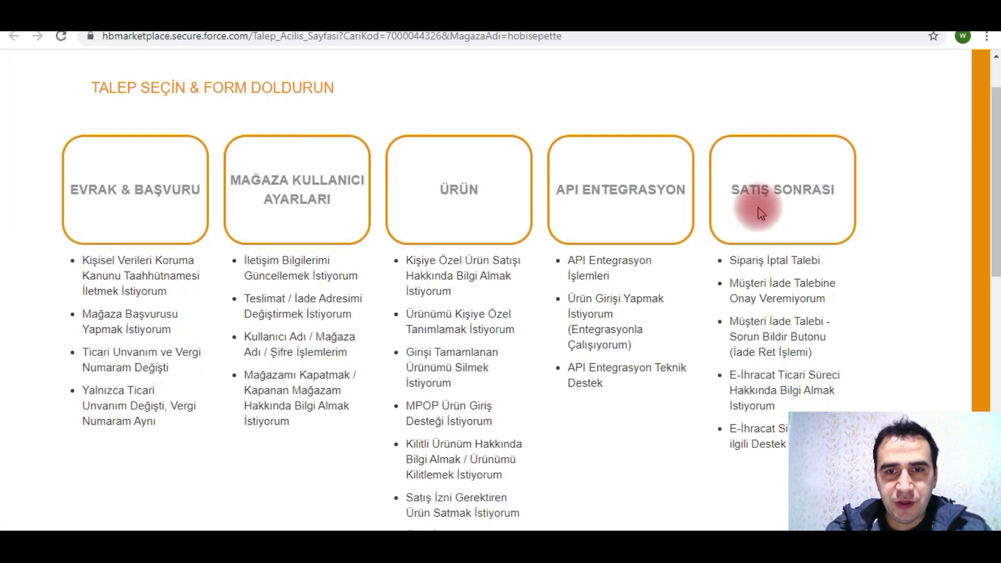
pyautogui.click(607, 334)
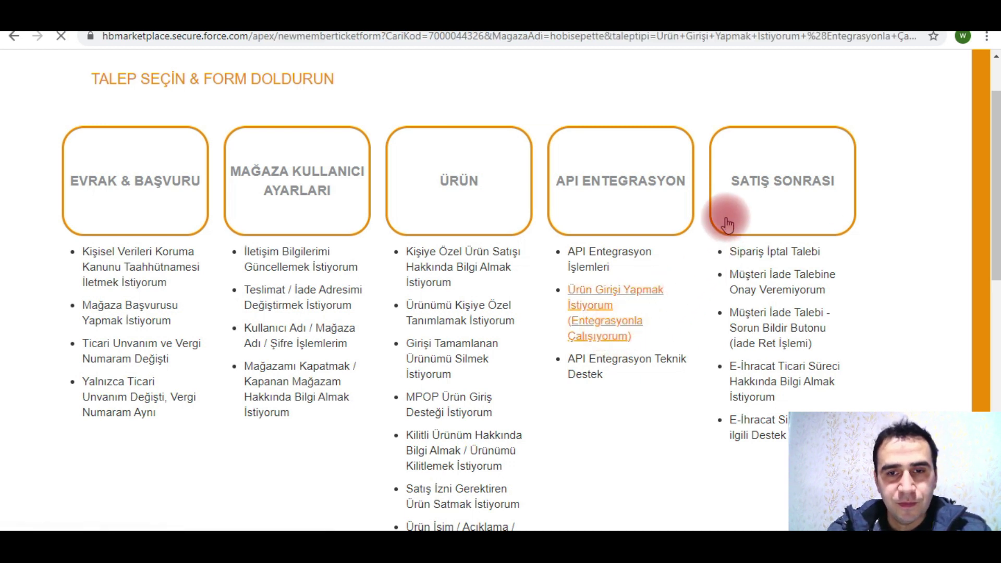
# Look over the support form's applicant, subject, message and attachment fields, leave it unsent and return to StockMount's Xml Yayınlama page
pyautogui.scroll(-5, 443, 196)
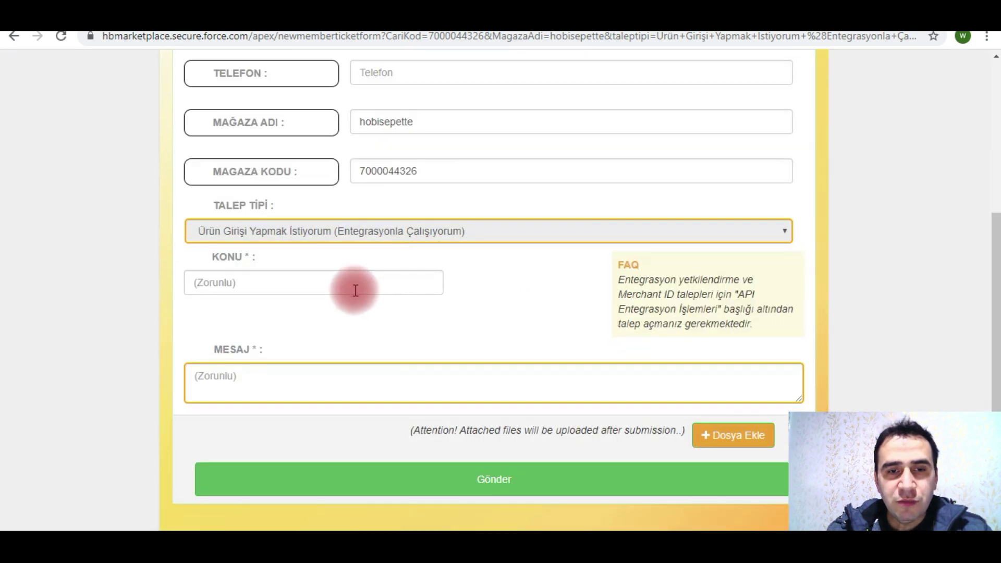
pyautogui.scroll(4, 353, 286)
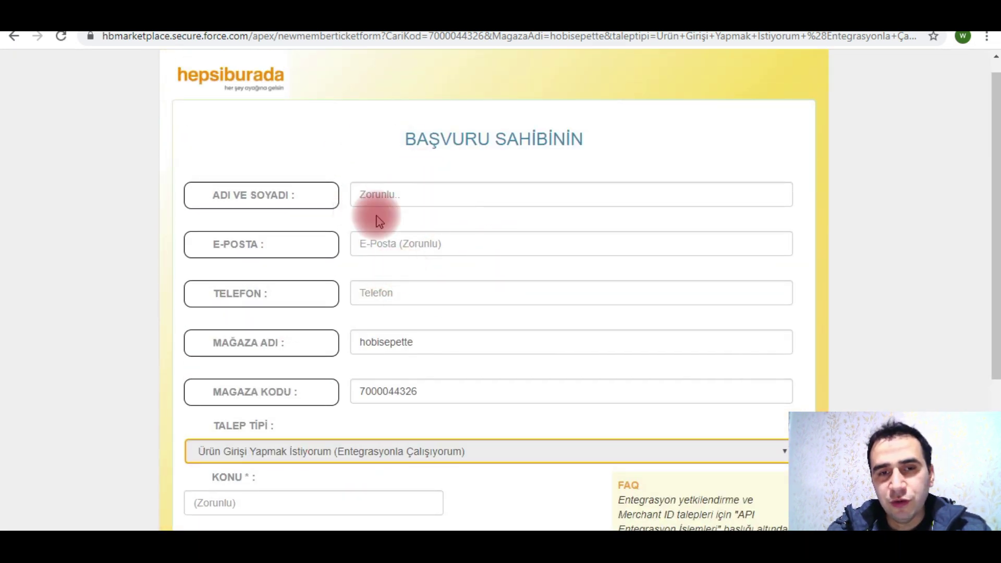
pyautogui.scroll(-4, 406, 251)
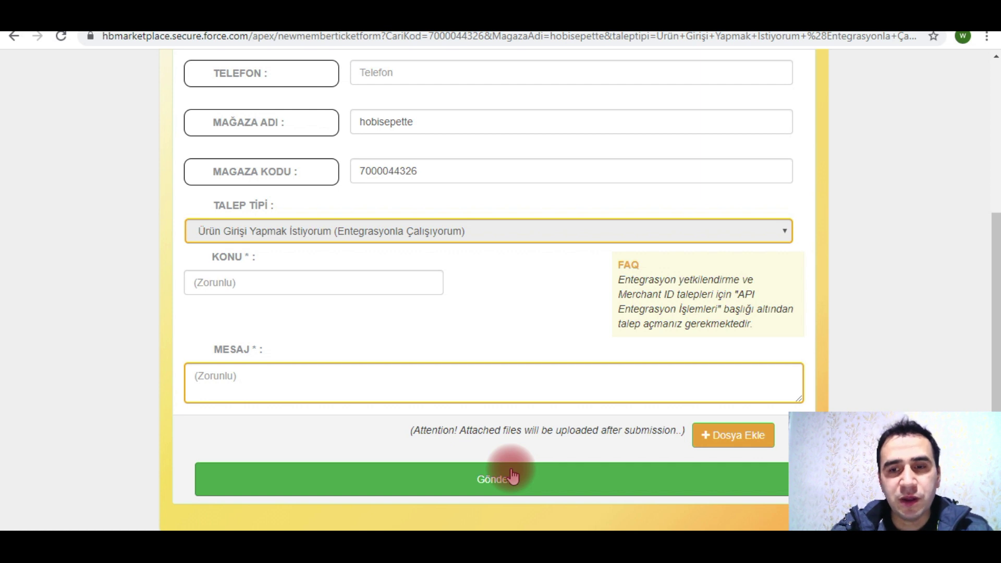
pyautogui.scroll(5, 782, 339)
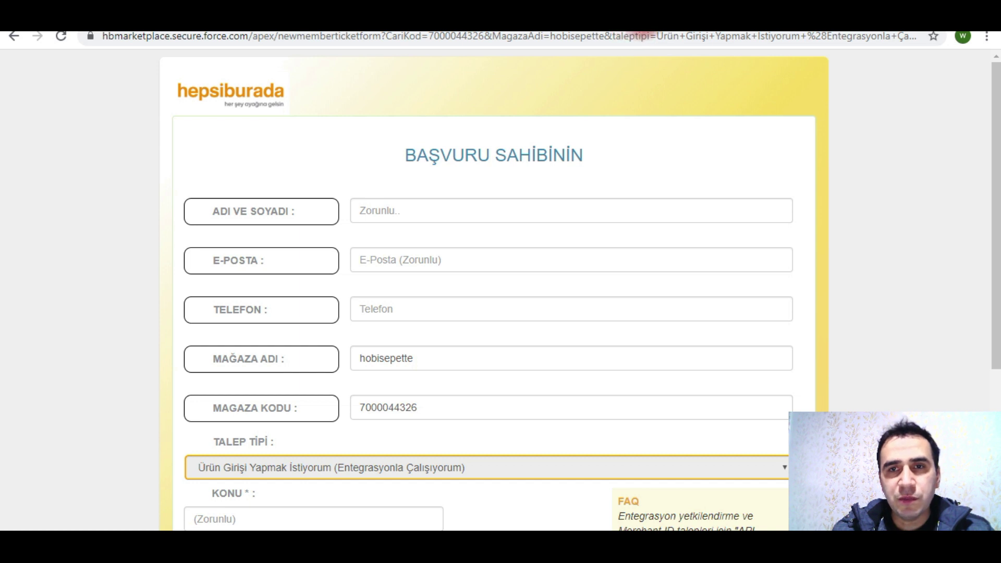
pyautogui.click(642, 23)
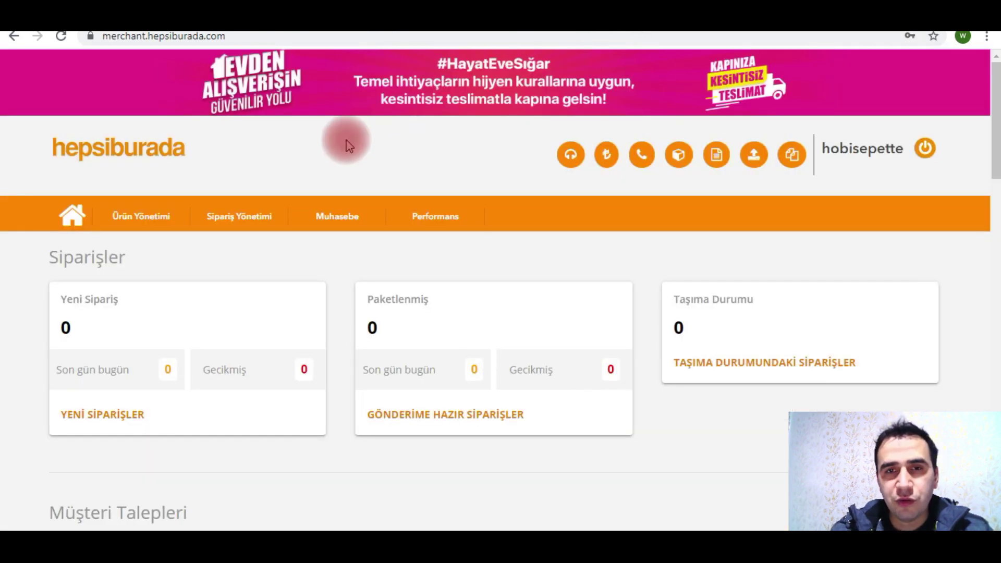
pyautogui.hotkey('ctrl', 'Tab')
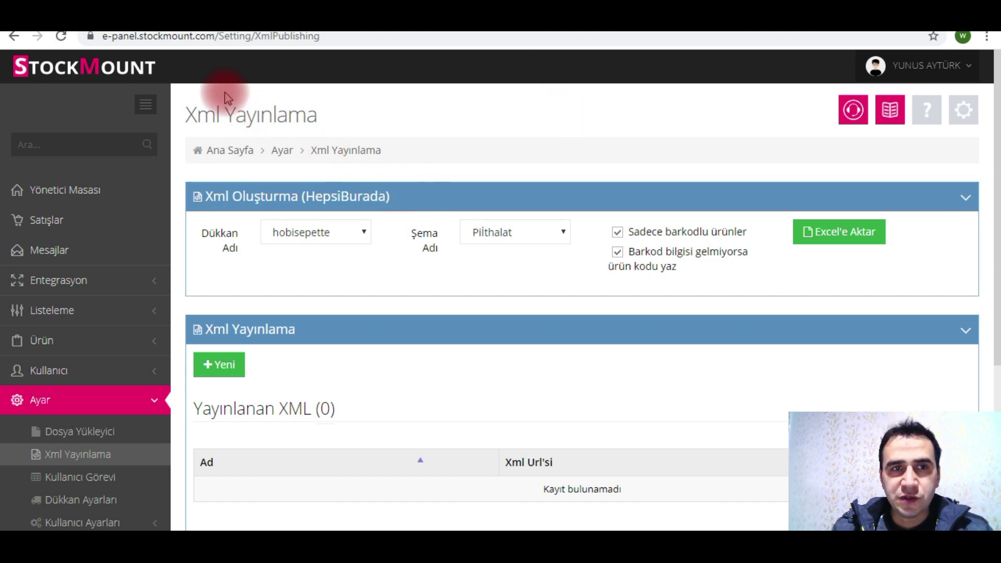
# Go to the Yönetici Masası dashboard and compare the integration steps of the N11, GittiGidiyor and Hepsiburada stores
pyautogui.click(198, 20)
pyautogui.scroll(-5, 644, 310)
pyautogui.scroll(-1, 629, 308)
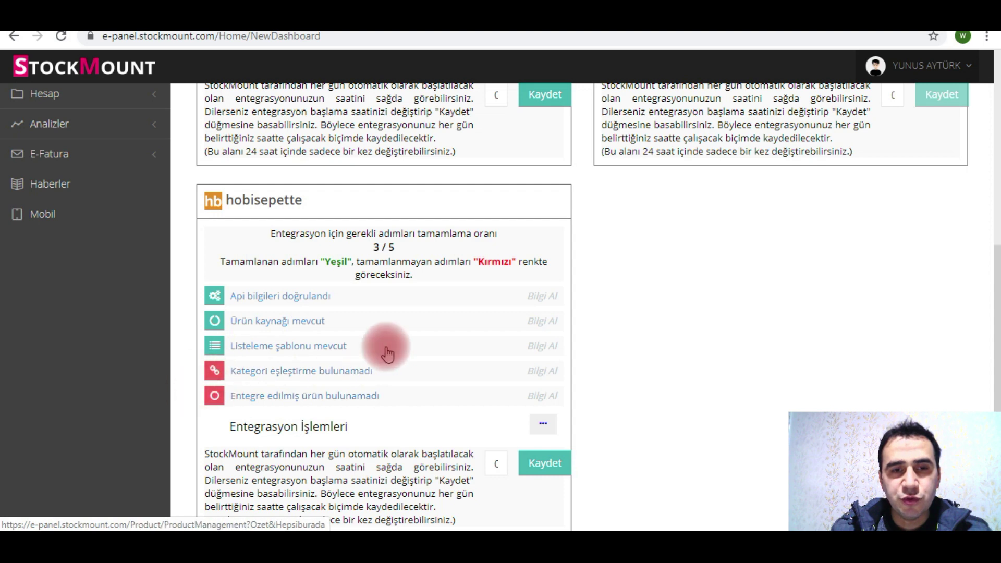
pyautogui.scroll(6, 409, 330)
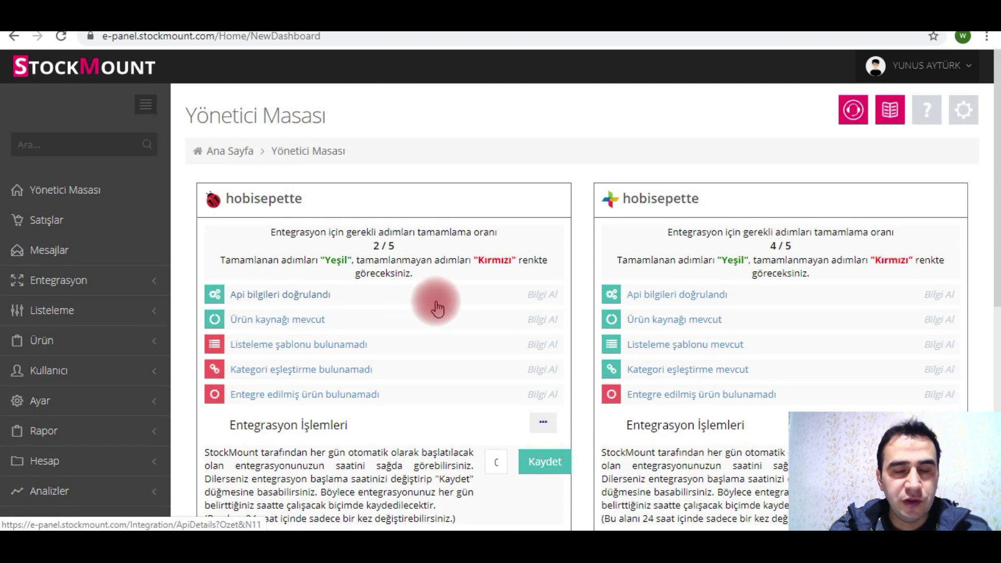
pyautogui.scroll(-4, 503, 315)
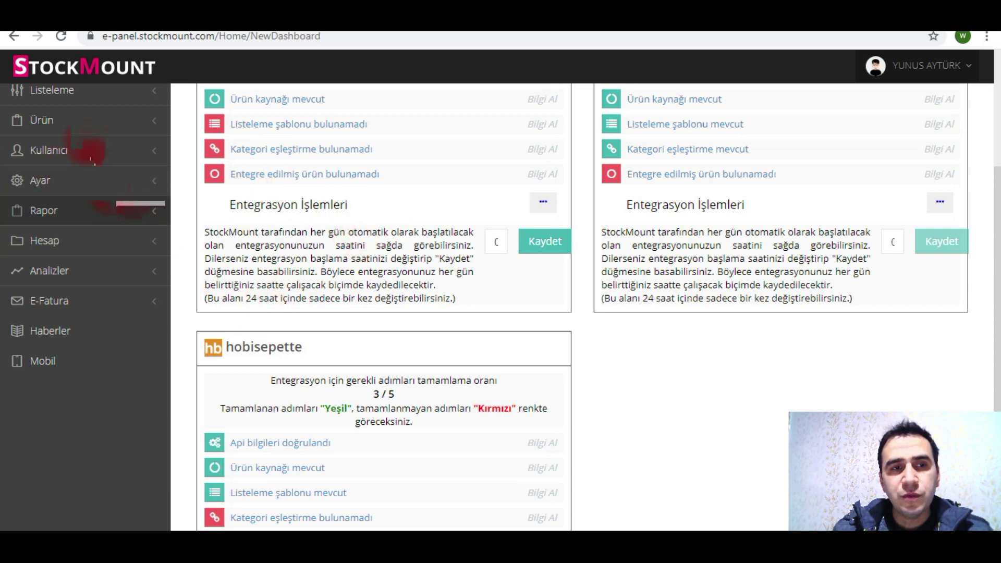
pyautogui.scroll(4, 144, 219)
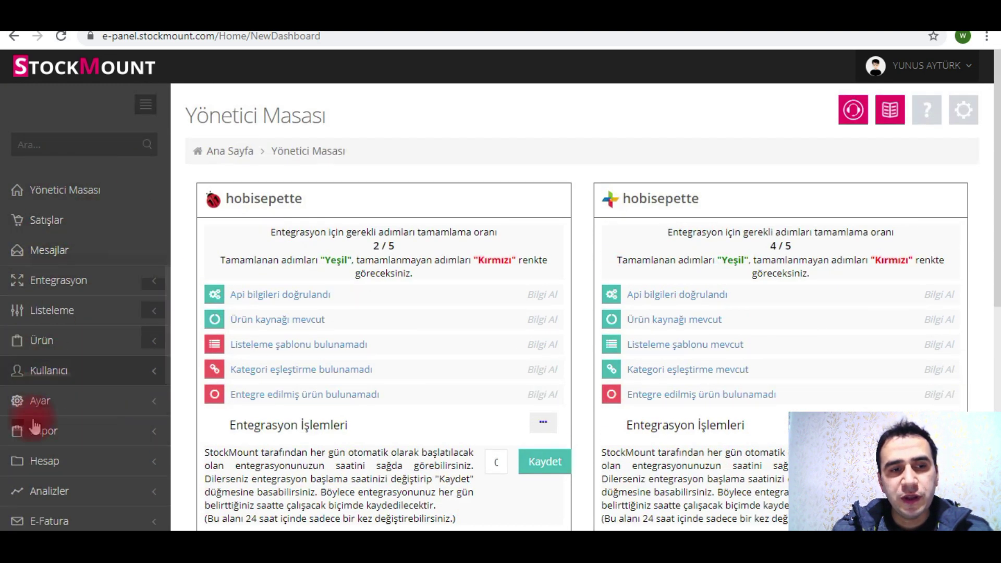
pyautogui.scroll(-1, 47, 383)
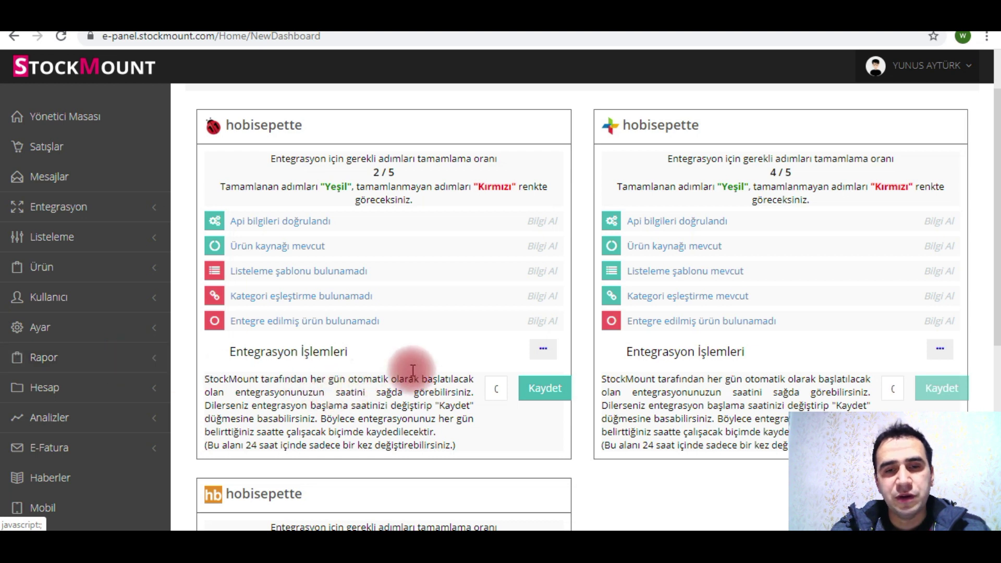
pyautogui.scroll(2, 541, 335)
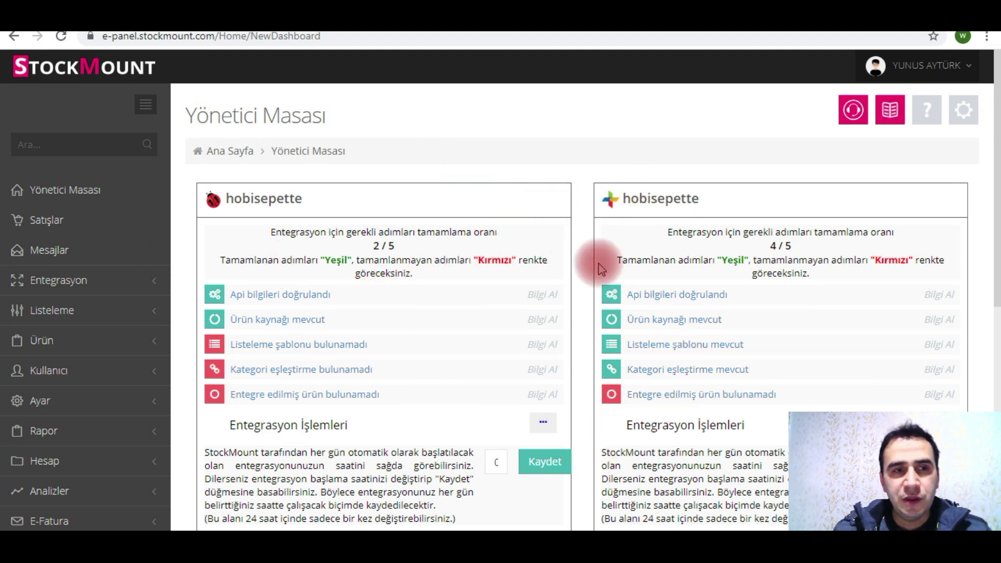
# Open Ürün Yönetimi from the GittiGidiyor integrated-product step and select the store GittiGidiyor - hobisepette
pyautogui.click(722, 395)
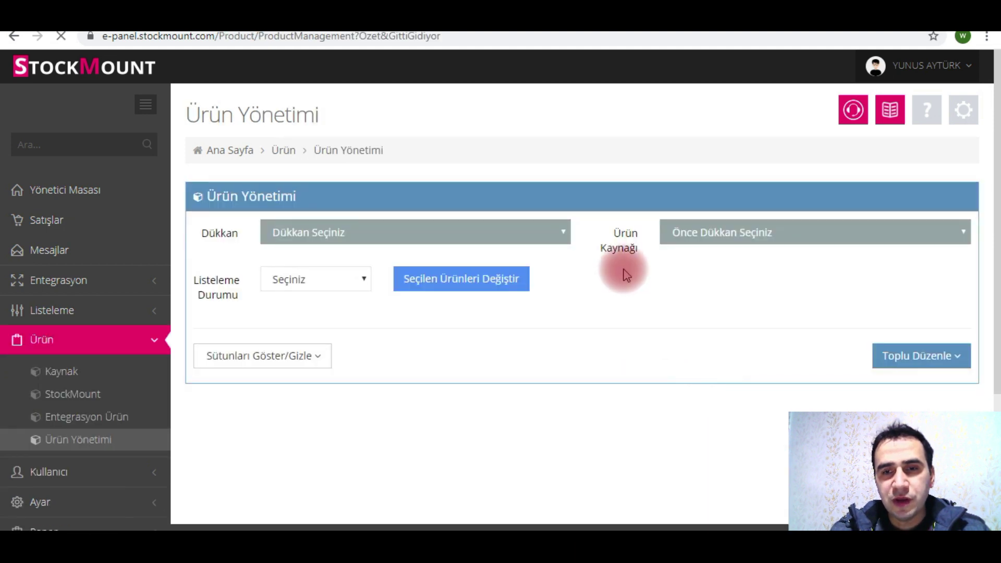
pyautogui.click(478, 233)
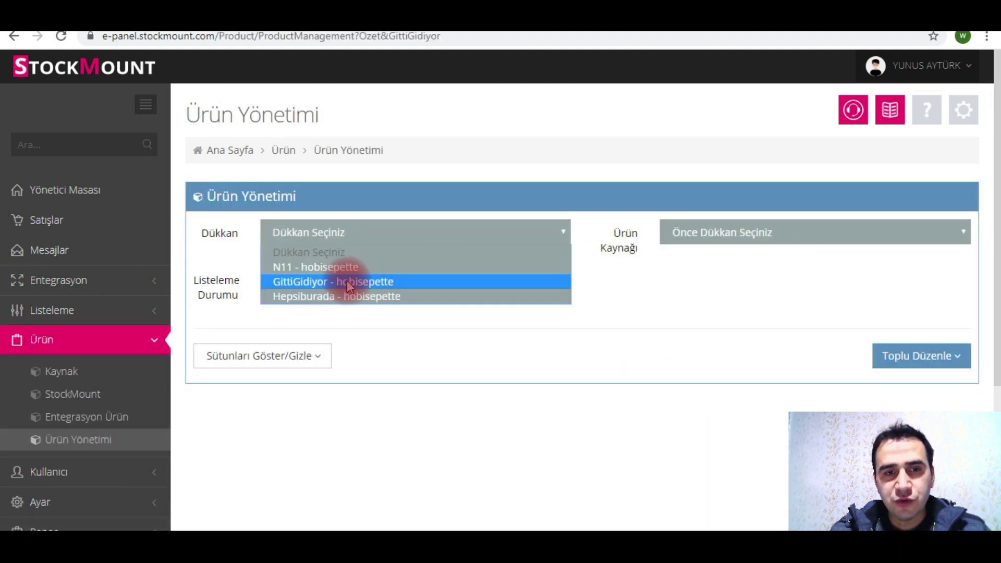
pyautogui.click(347, 282)
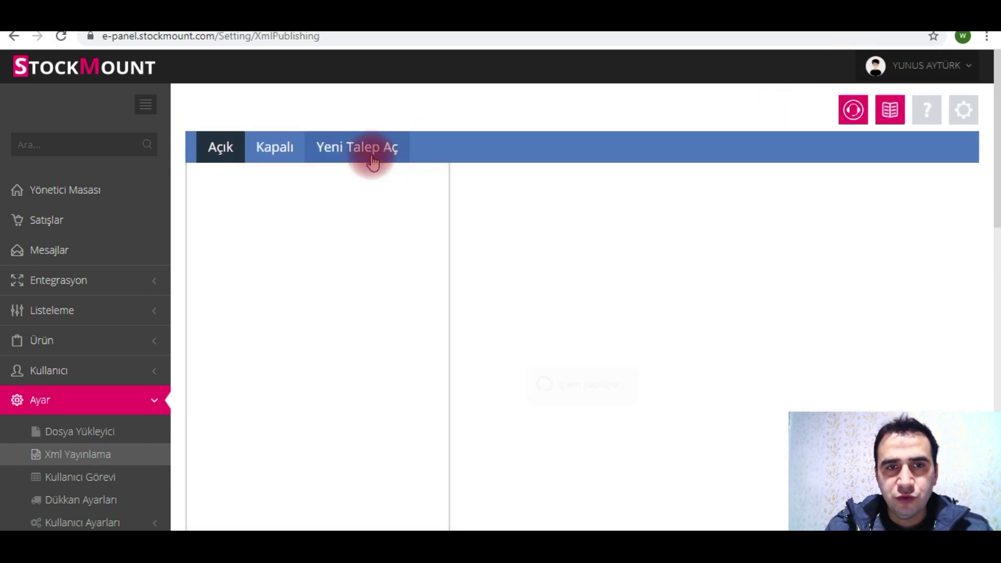
# Start a new StockMount support request and look through the topics under "StockMount'a Ürün Ekleme / Düzenleme (Xml/Excel/Elle)"
pyautogui.click(370, 152)
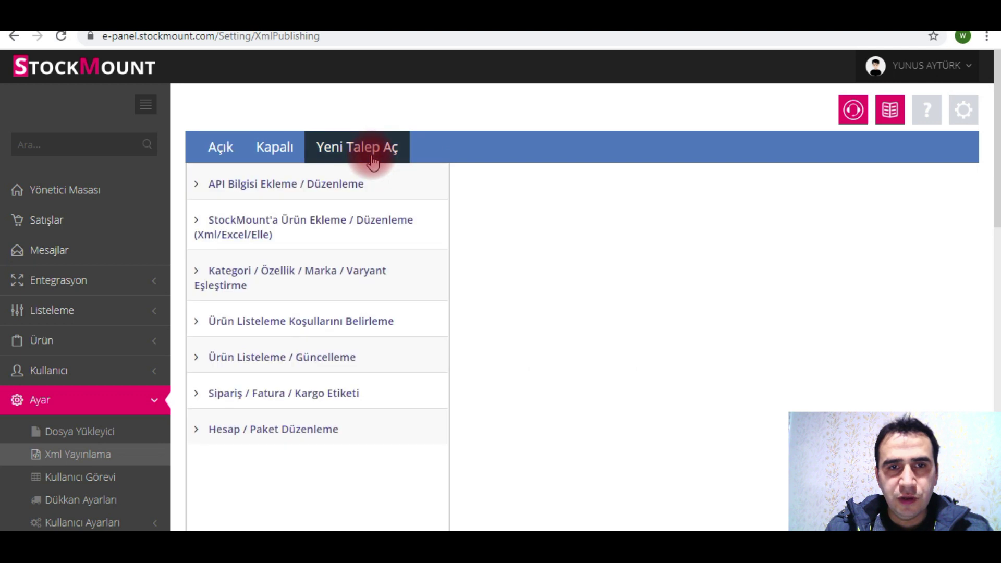
pyautogui.click(257, 235)
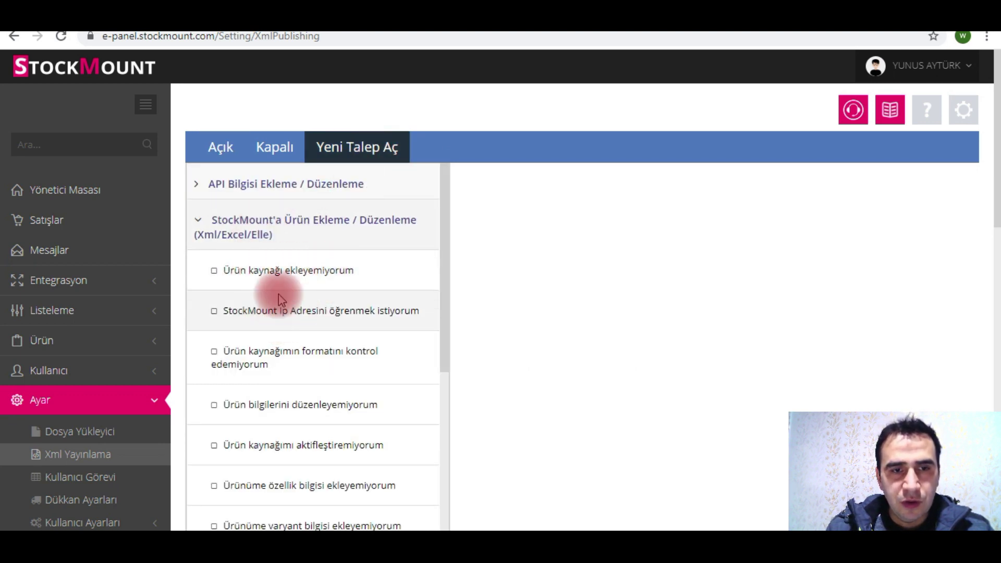
pyautogui.scroll(-1, 282, 290)
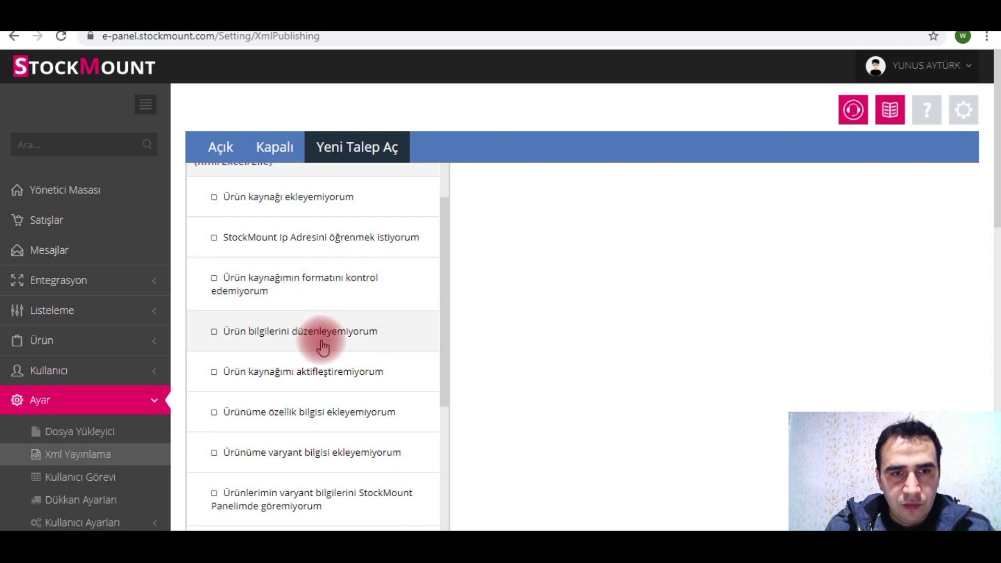
pyautogui.scroll(-1, 328, 342)
pyautogui.scroll(-3, 332, 355)
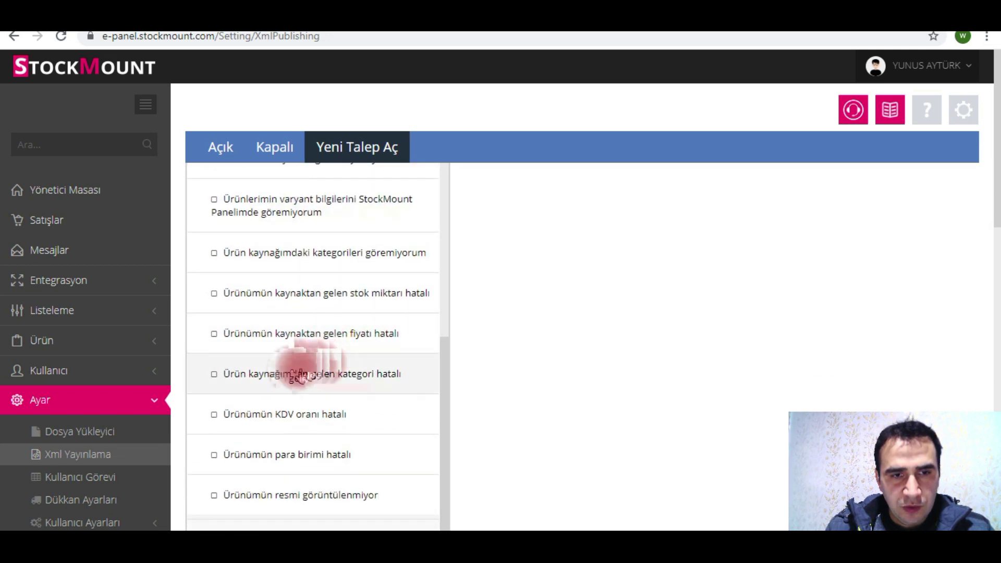
pyautogui.scroll(-2, 344, 328)
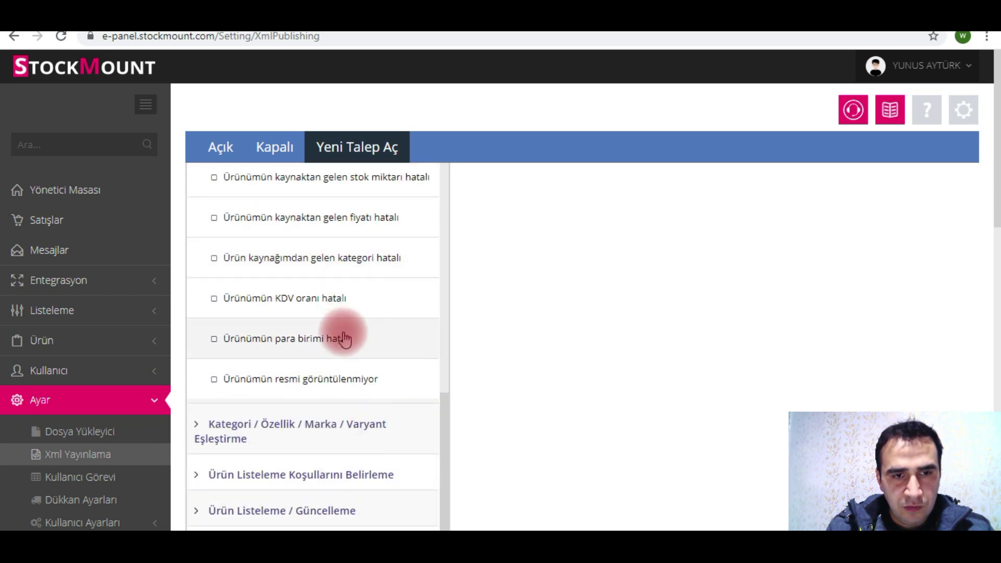
# Choose the support topic "Ürün kaynağımı aktifleştiremiyorum" and continue to a new request because the answer was not found
pyautogui.scroll(1, 268, 274)
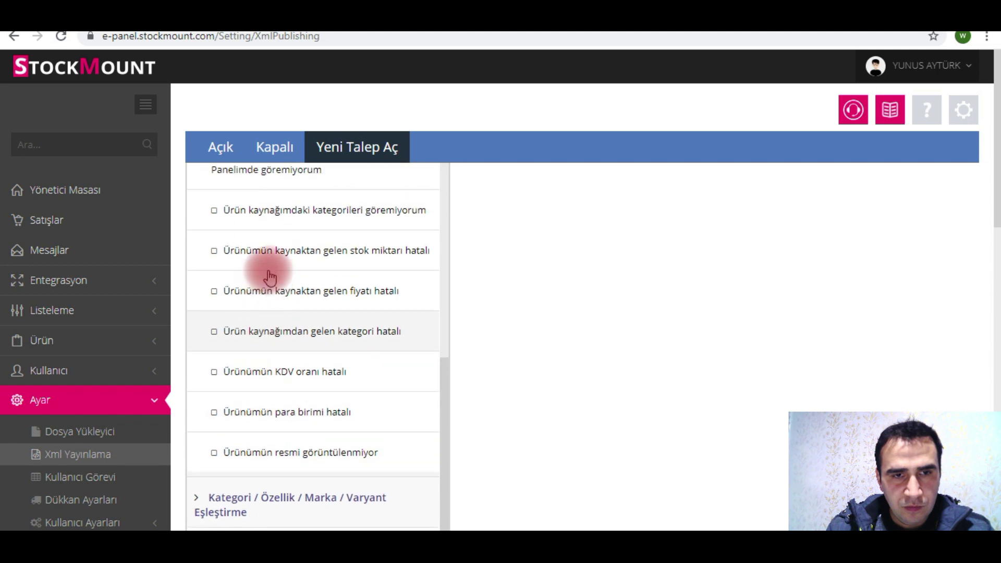
pyautogui.scroll(2, 267, 275)
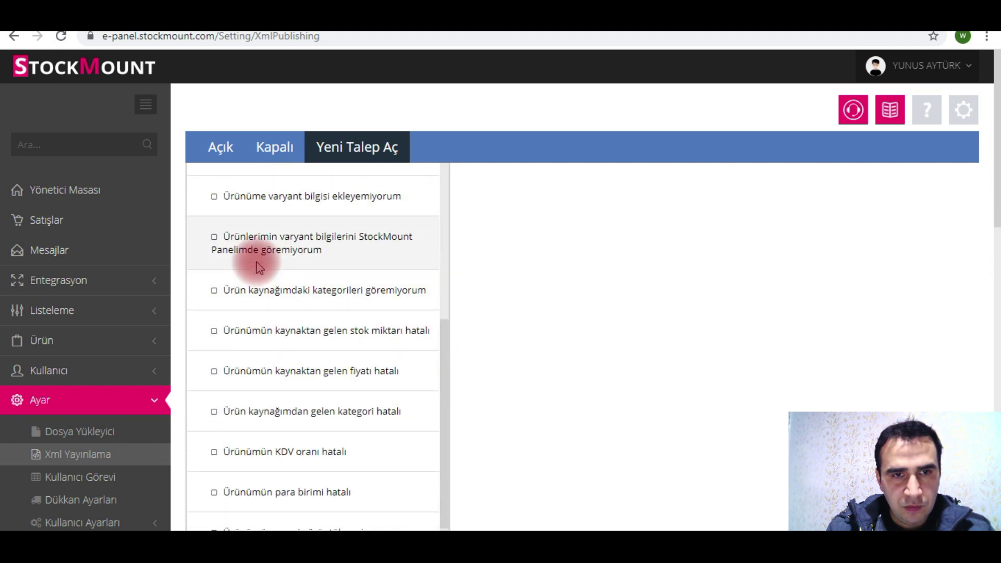
pyautogui.scroll(2, 287, 271)
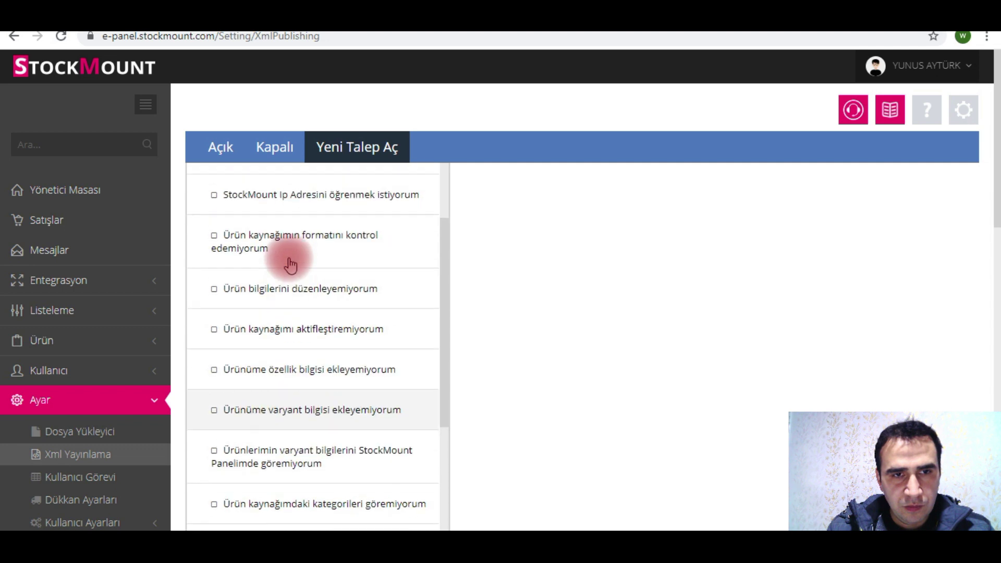
pyautogui.click(295, 336)
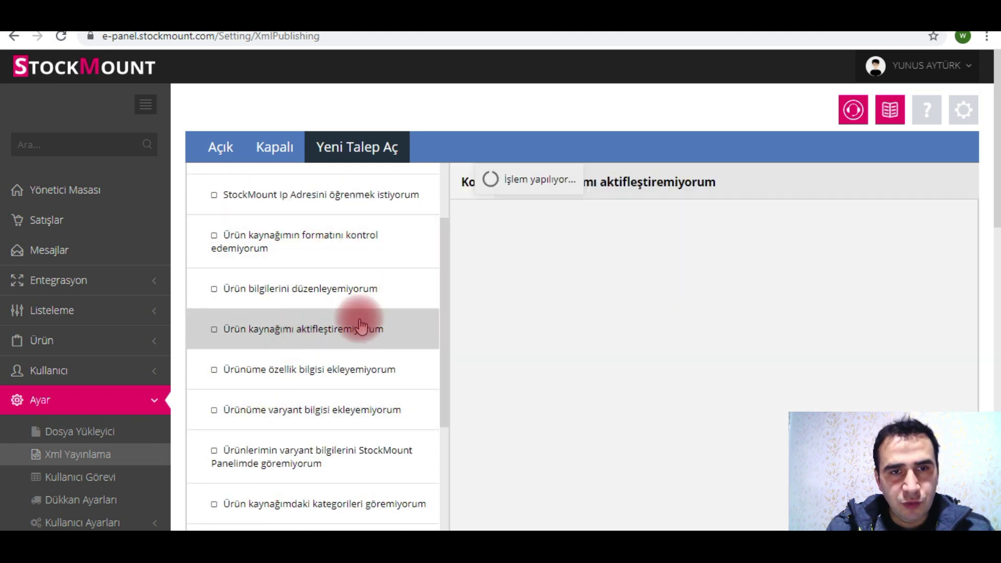
pyautogui.scroll(-5, 521, 229)
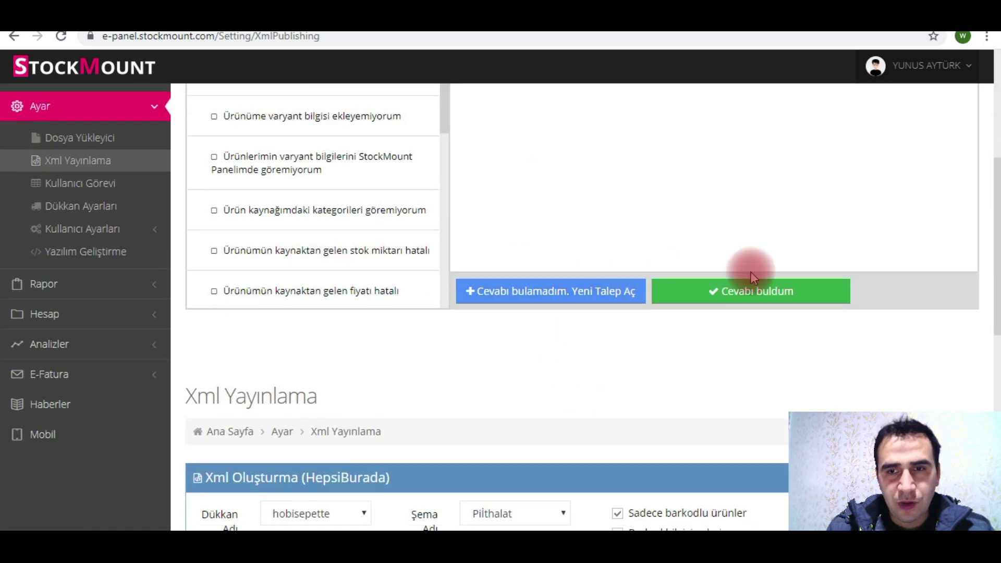
pyautogui.click(547, 294)
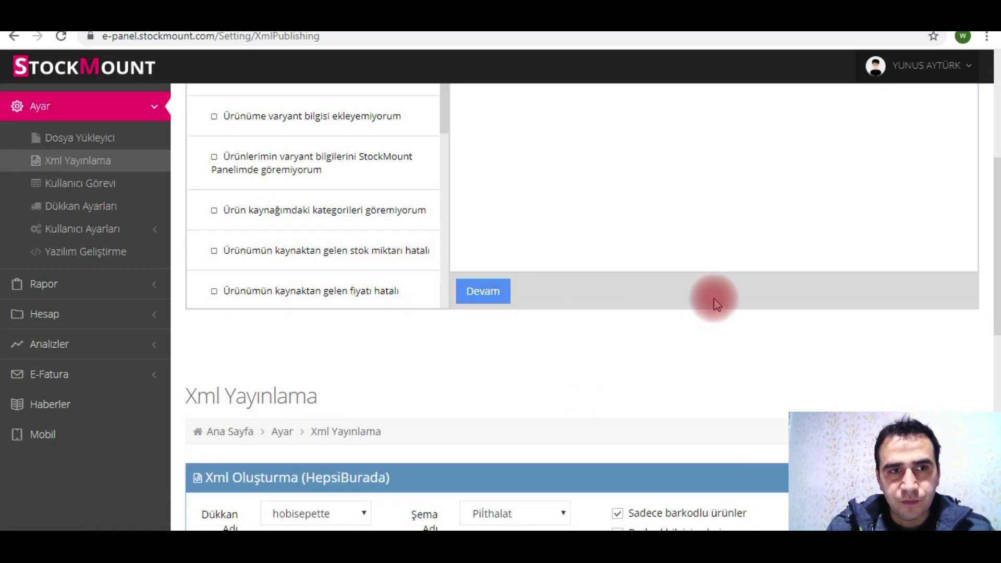
# Set the request's integration to Hepsiburada, store to hobisepette and product source to Pilthalat, and continue to the message form
pyautogui.scroll(5, 652, 255)
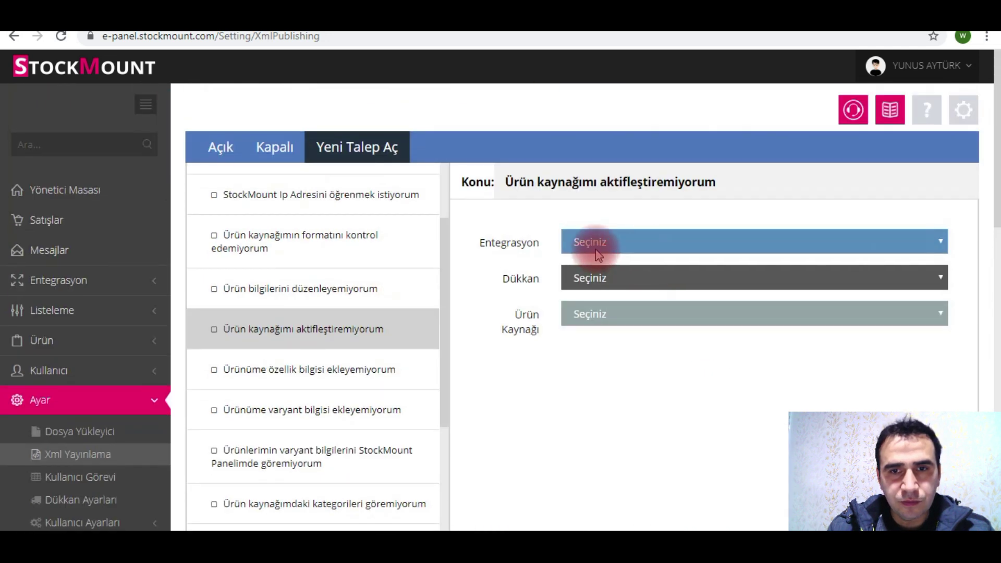
pyautogui.click(597, 246)
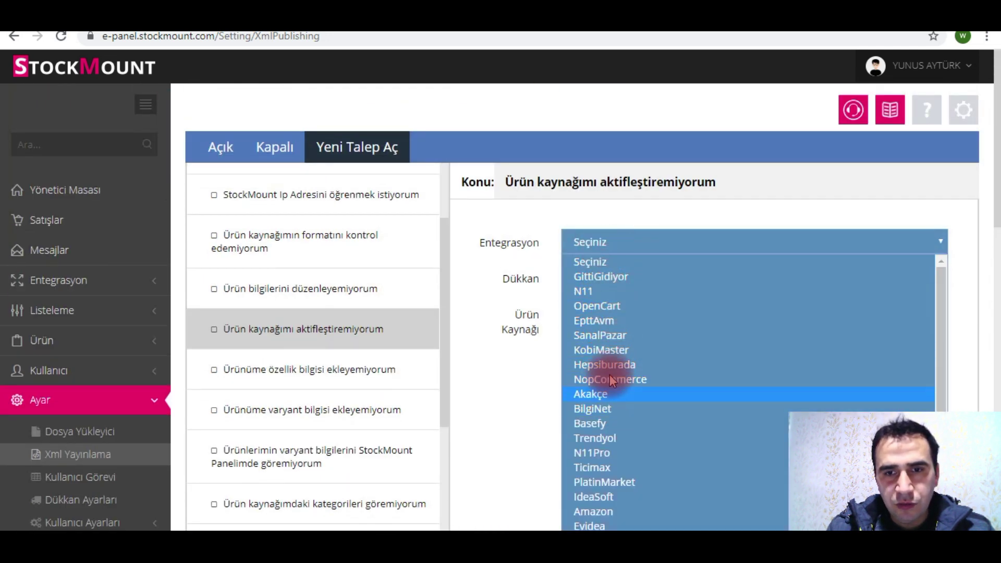
pyautogui.click(608, 367)
pyautogui.click(599, 277)
pyautogui.click(602, 313)
pyautogui.click(598, 318)
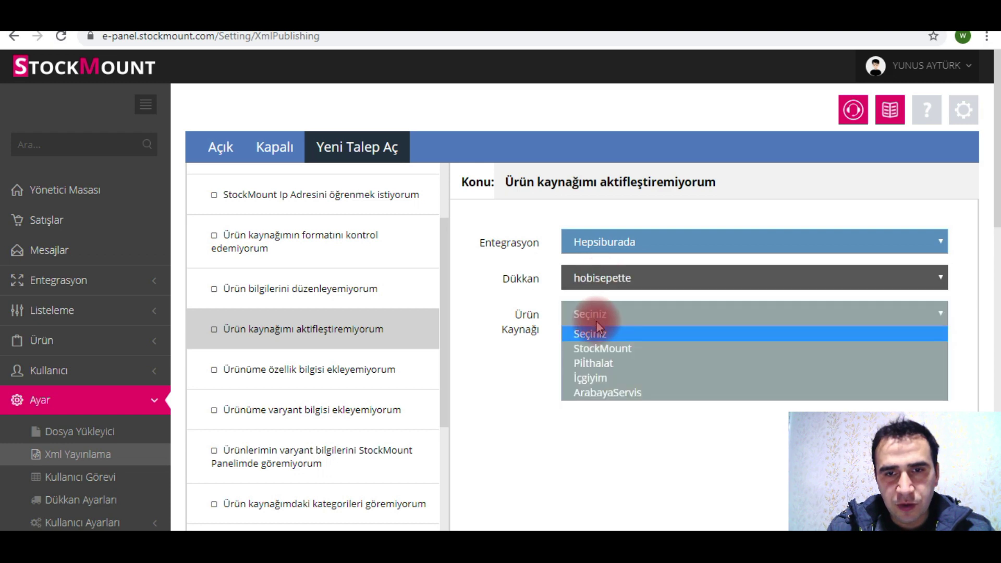
pyautogui.click(602, 367)
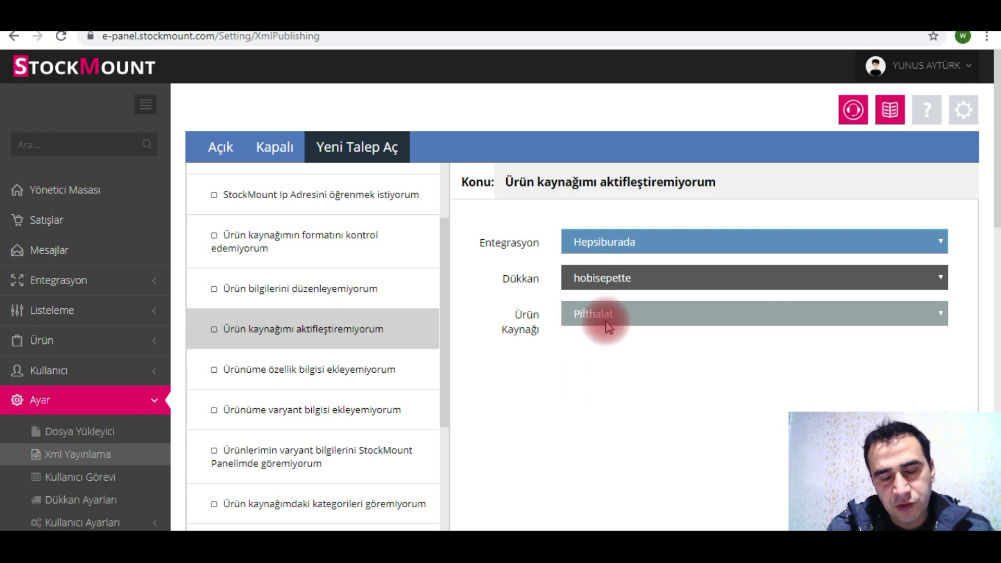
pyautogui.scroll(-4, 599, 320)
pyautogui.click(500, 362)
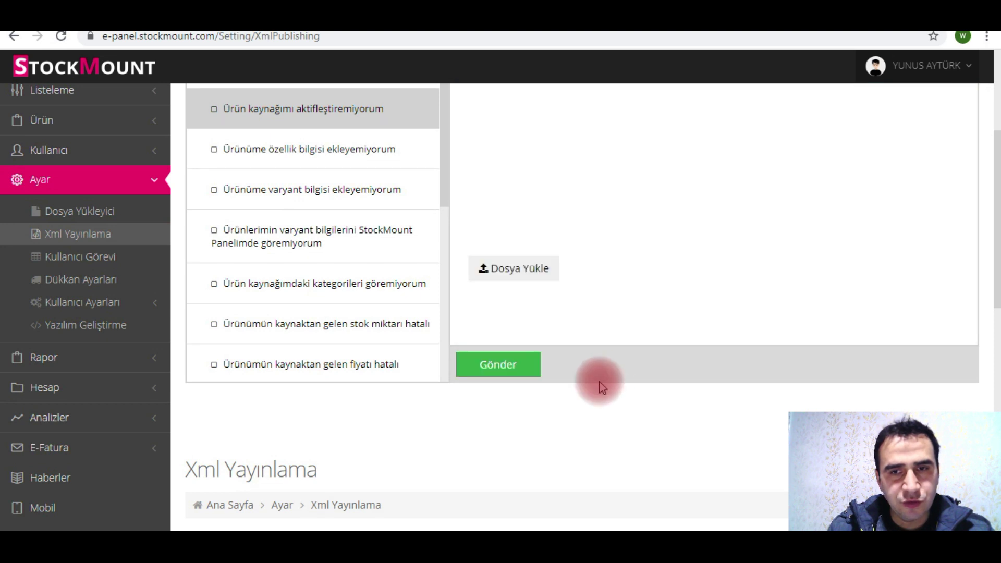
# Title the support request "xml yayınlama" and begin its description with the greeting "sayın yetkililer," on its own line
pyautogui.scroll(3, 538, 204)
pyautogui.click(526, 179)
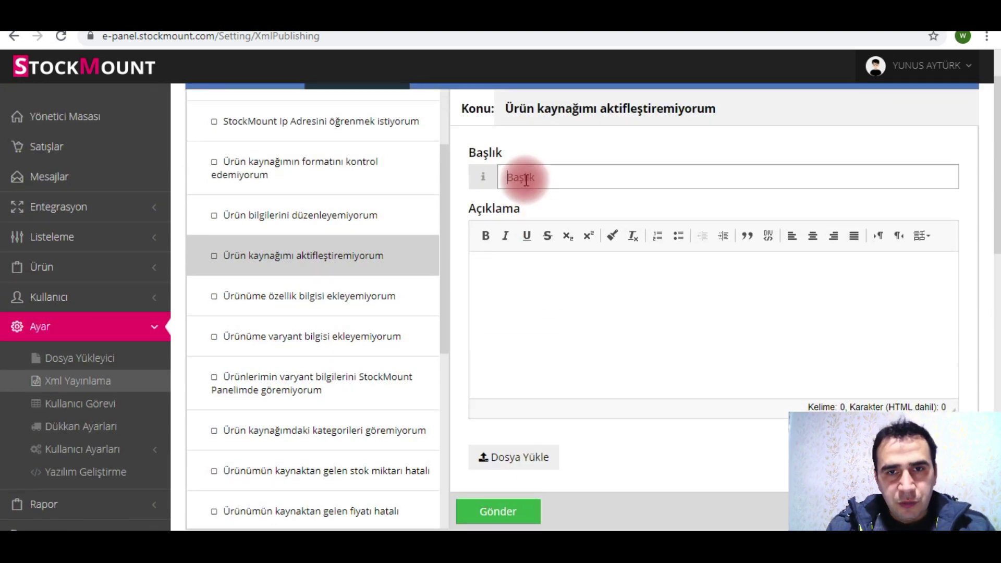
pyautogui.write('yayınlama')
pyautogui.press('Tab')
pyautogui.write('sa')
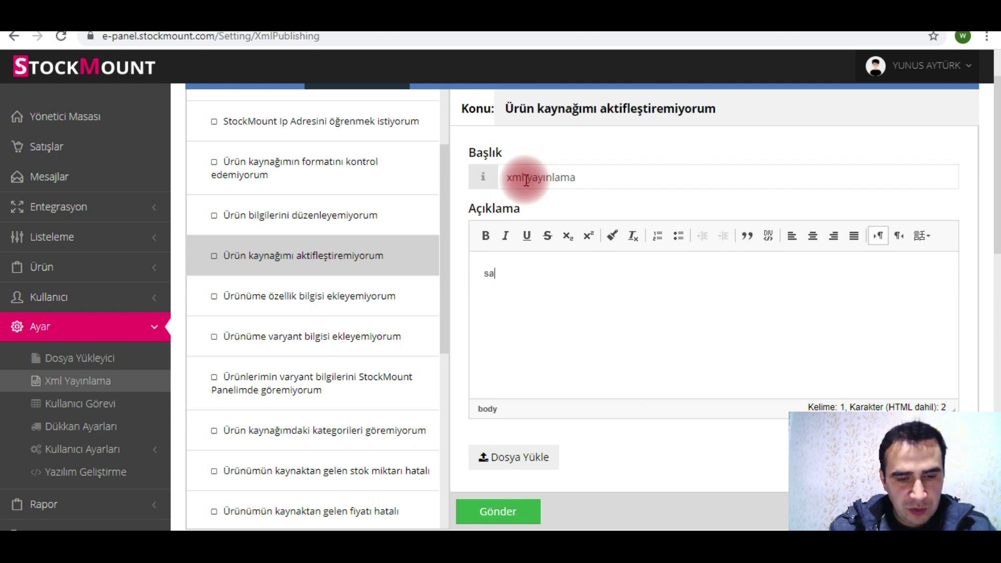
pyautogui.write('yın ye')
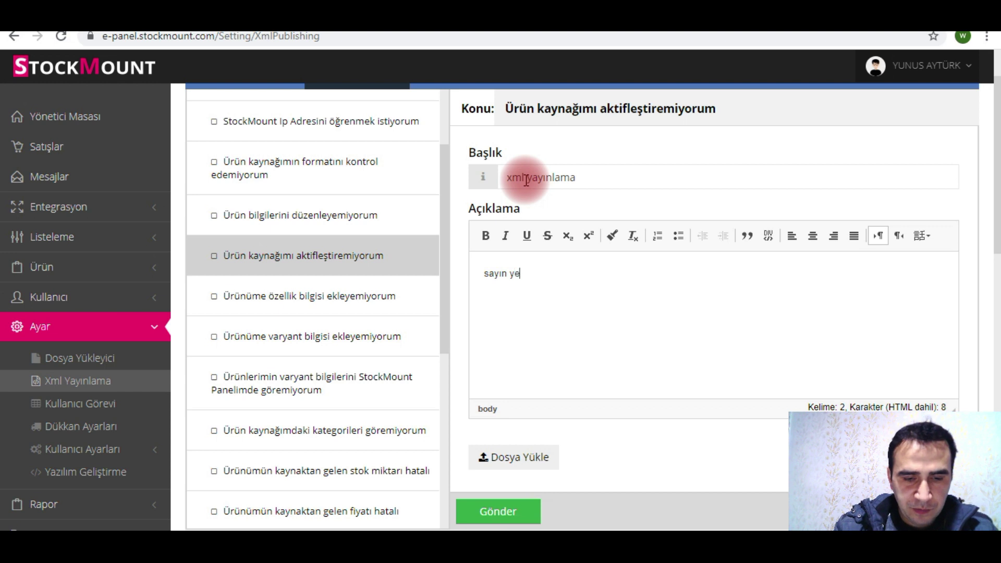
pyautogui.write('tkililer,')
pyautogui.press('Return')
# Describe the problem below the greeting: "hepsiburada mağazam için xml yayınlama yapmaya çalıştım ancak sürekli hata veriyor boş exell sayfası"
pyautogui.write('hepsi')
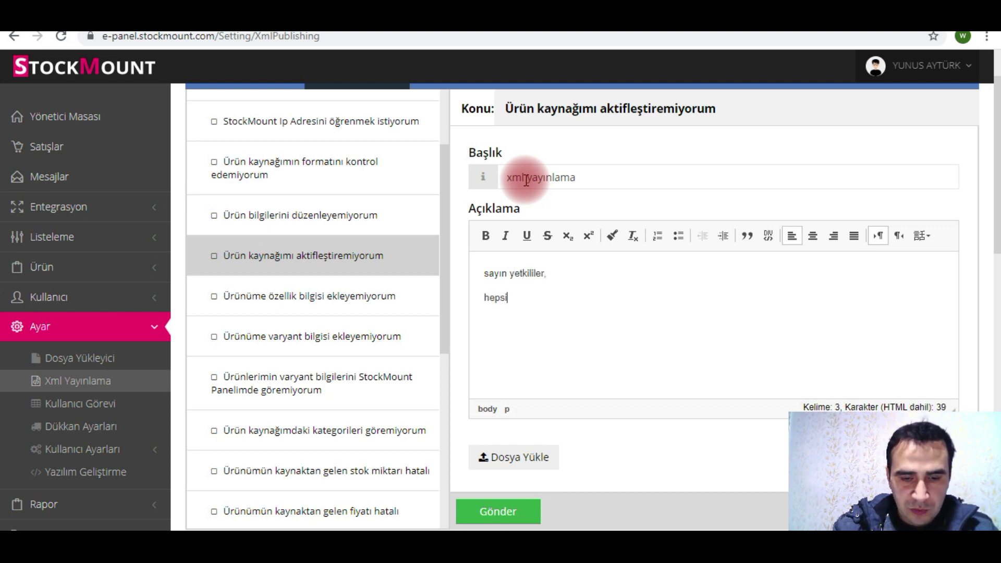
pyautogui.write('burada mağazm')
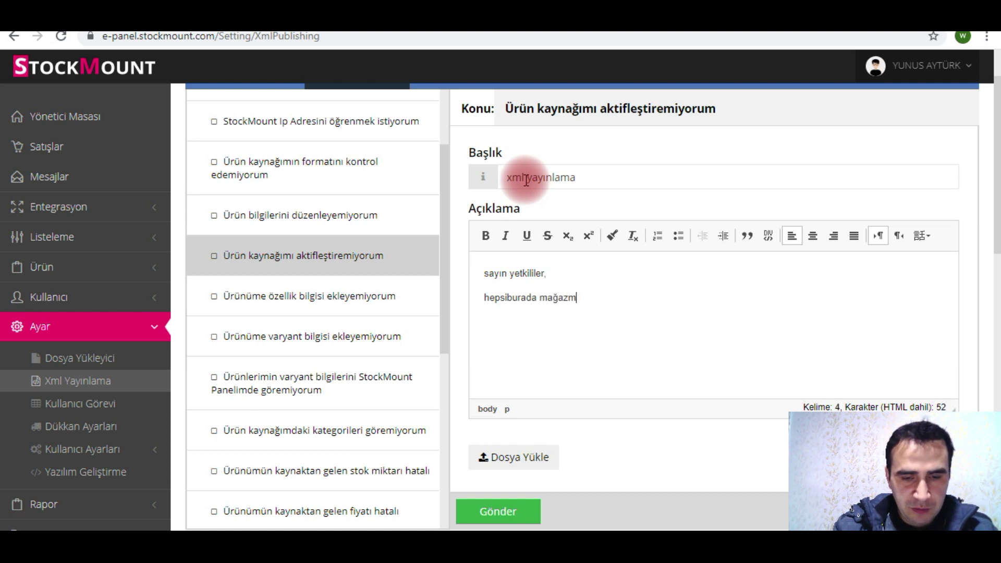
pyautogui.press('BackSpace')
pyautogui.write('am iç')
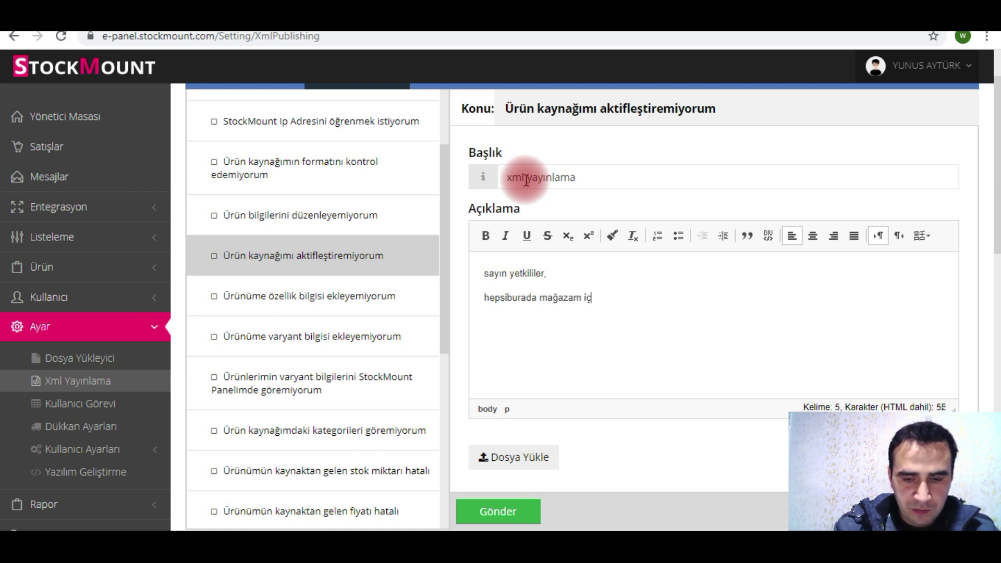
pyautogui.write('in xml ')
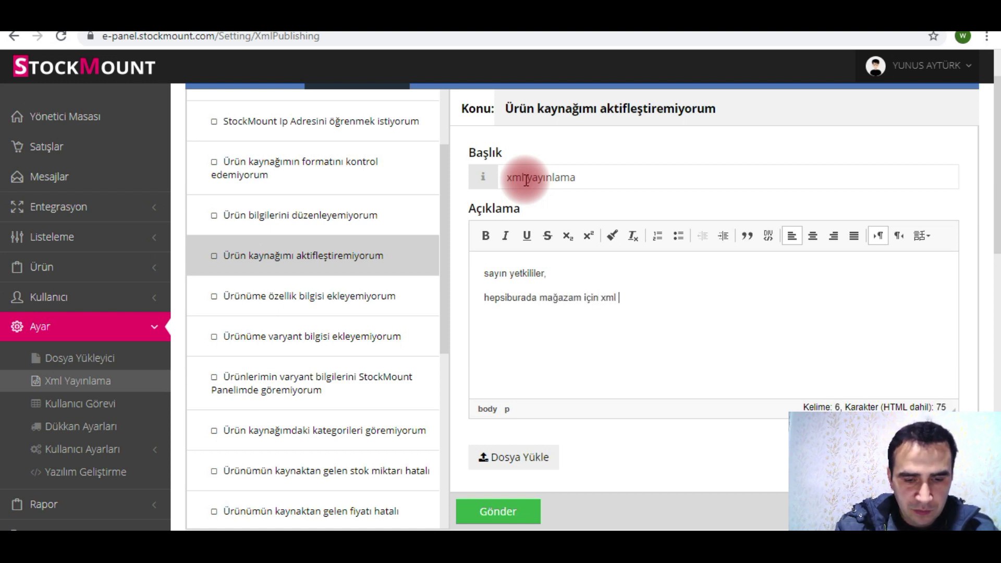
pyautogui.write('yayınlama ya')
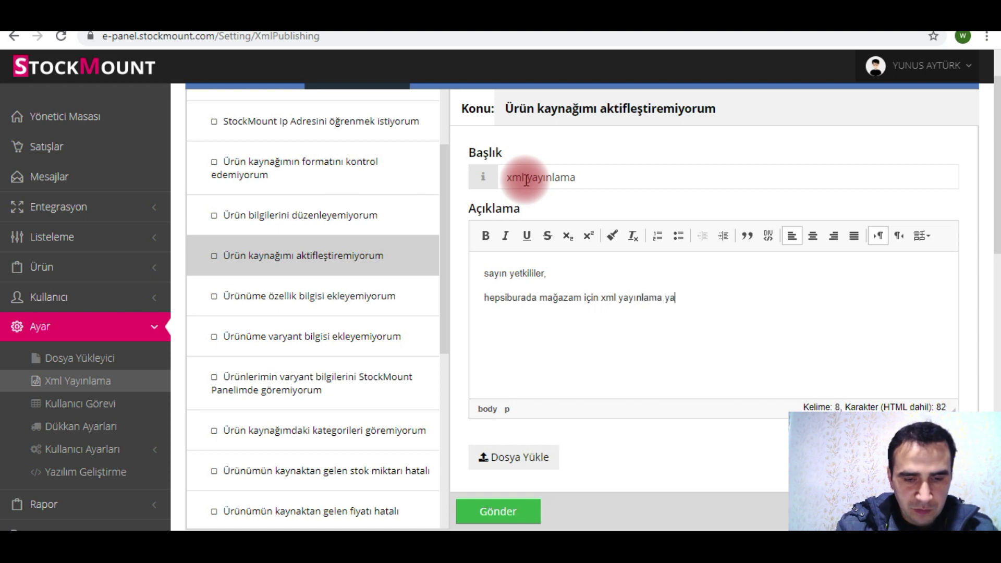
pyautogui.write('pmaya ça')
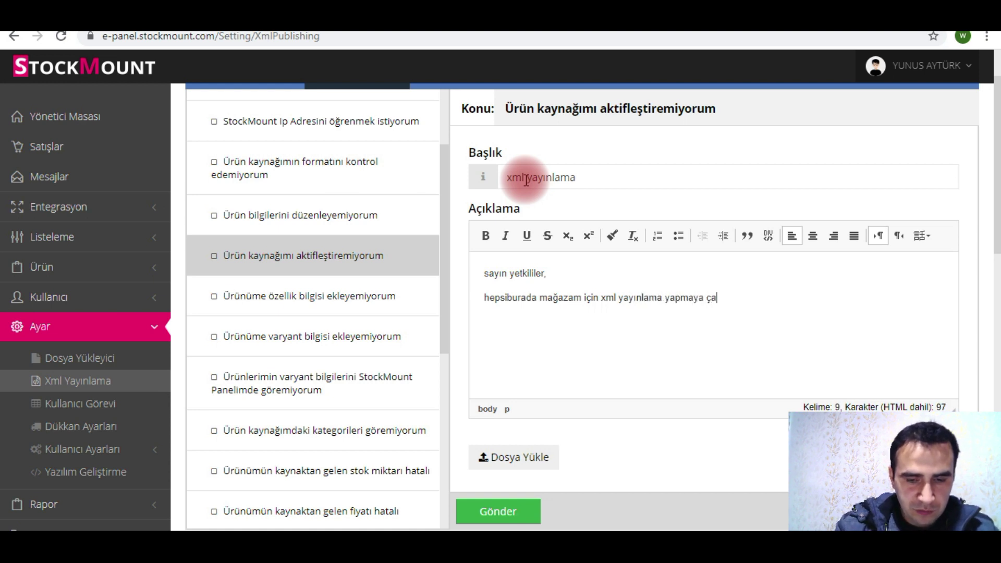
pyautogui.write('lıştım an')
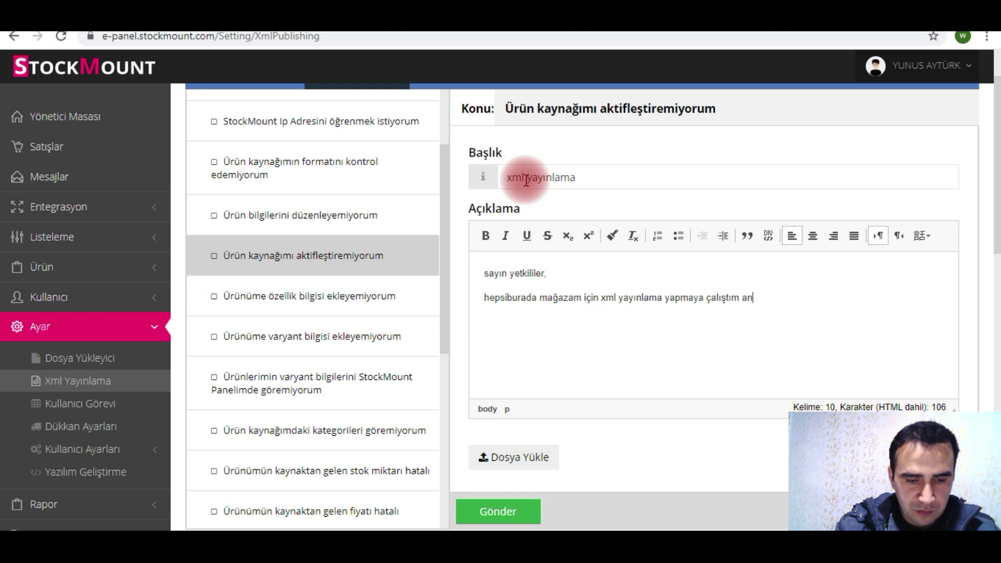
pyautogui.write('cak sürekli ')
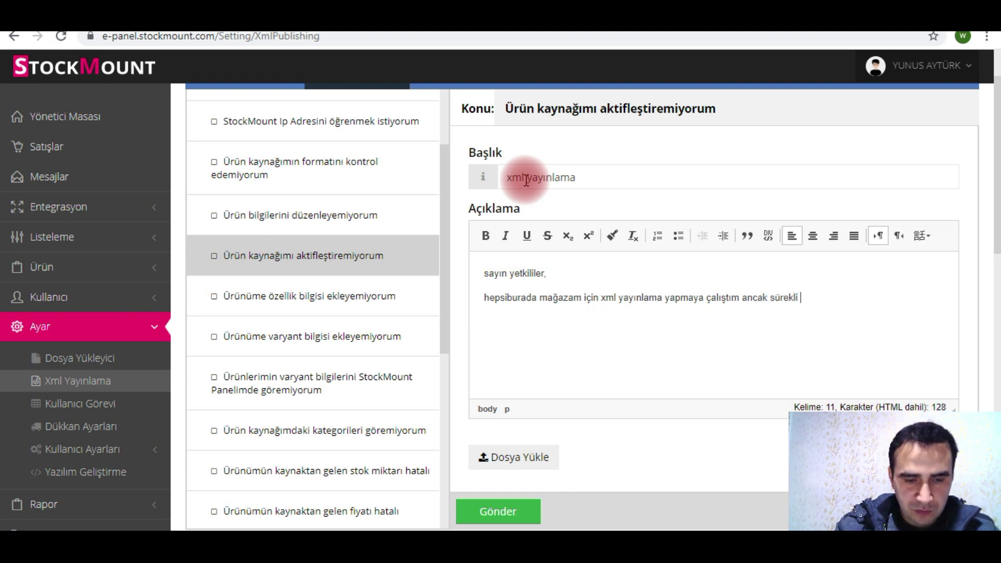
pyautogui.write('hata veriyor boş')
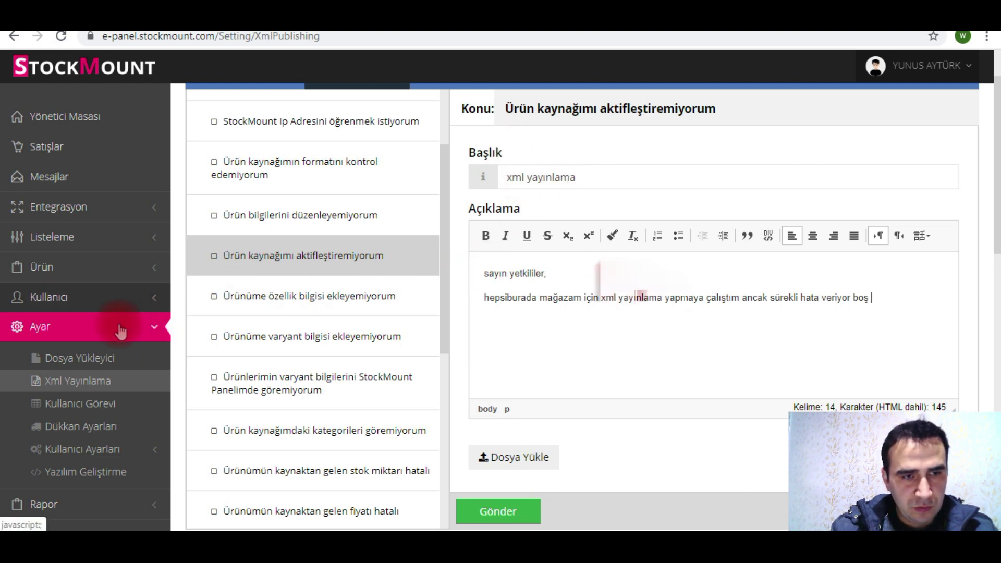
pyautogui.click(880, 249)
pyautogui.write('excell sayfası')
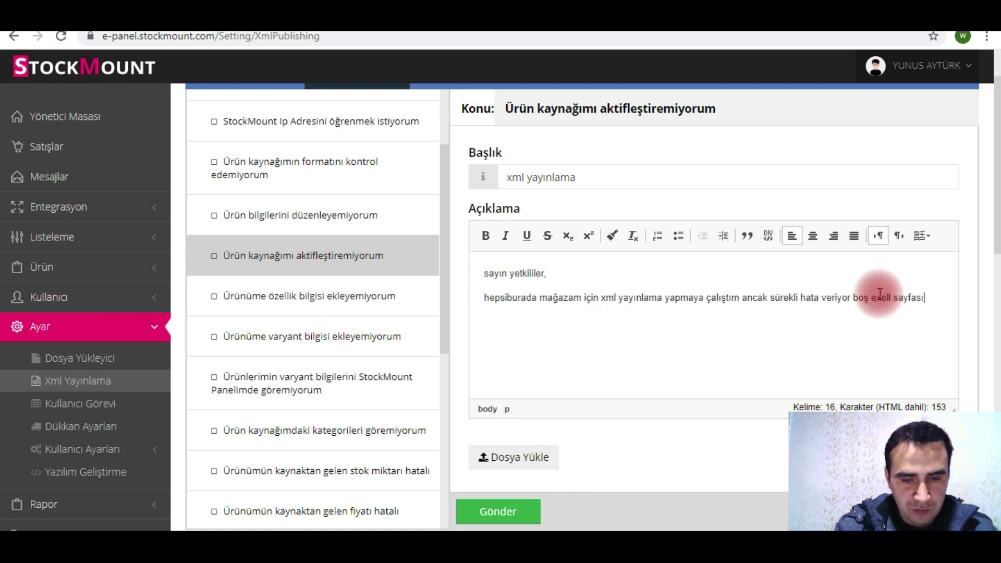
# Finish the description with "indiriyor bu konu hakkında yardımcı olabilir misiniz? neden böyle bir hata alıyorum." and send the support request
pyautogui.write(' indiriyor b')
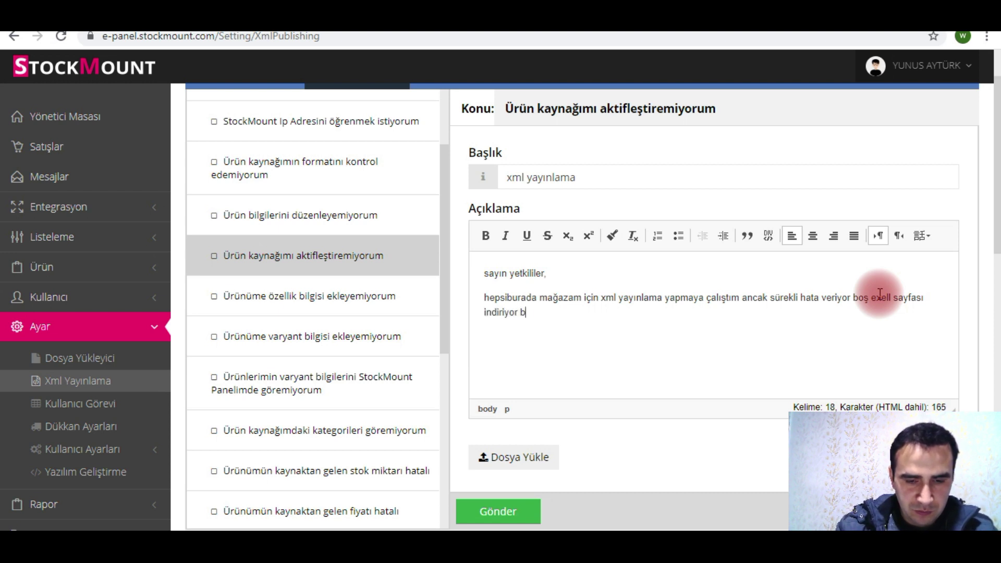
pyautogui.write('u konu h')
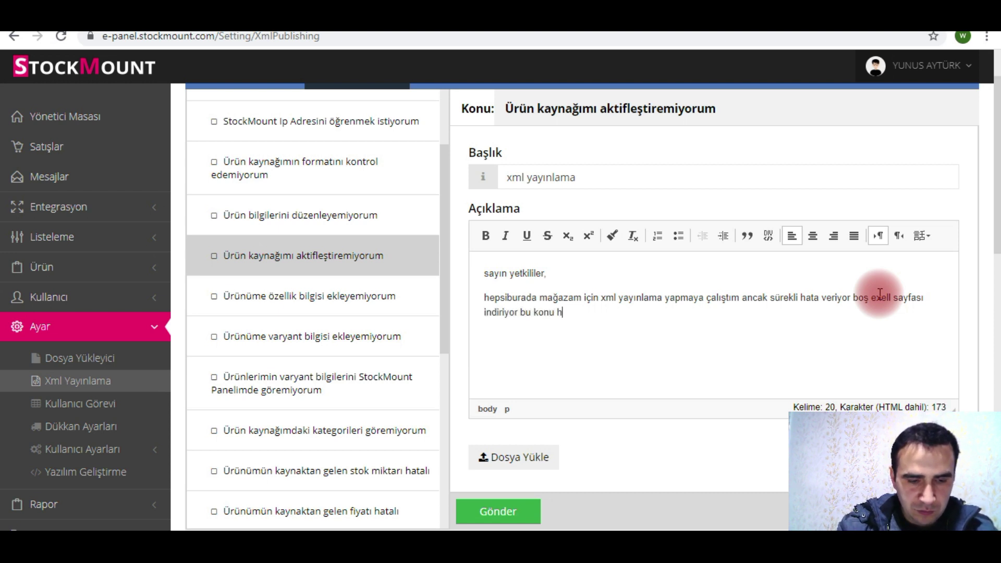
pyautogui.write('akkında yardı')
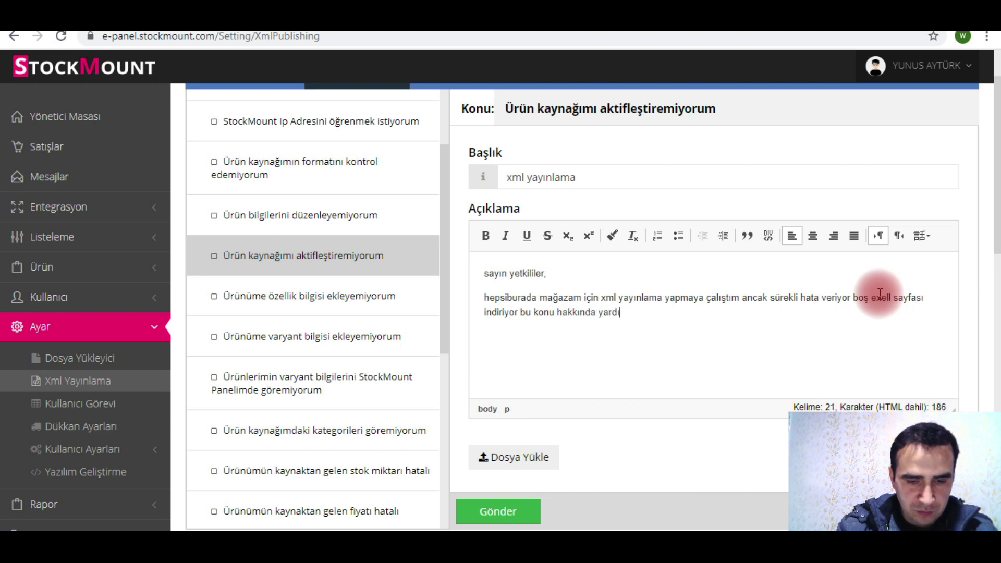
pyautogui.write('mcı olabilir misiniz')
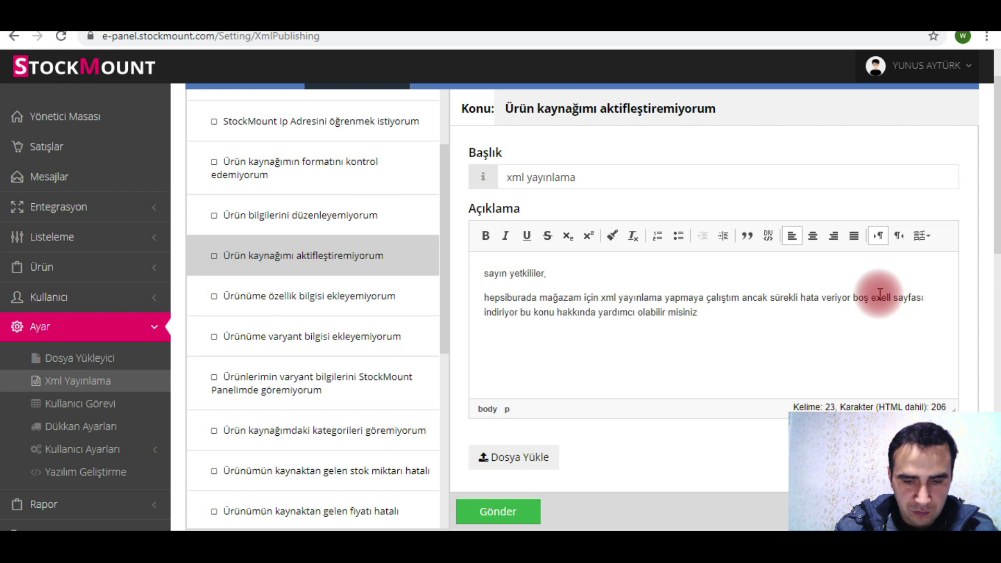
pyautogui.write('? neden')
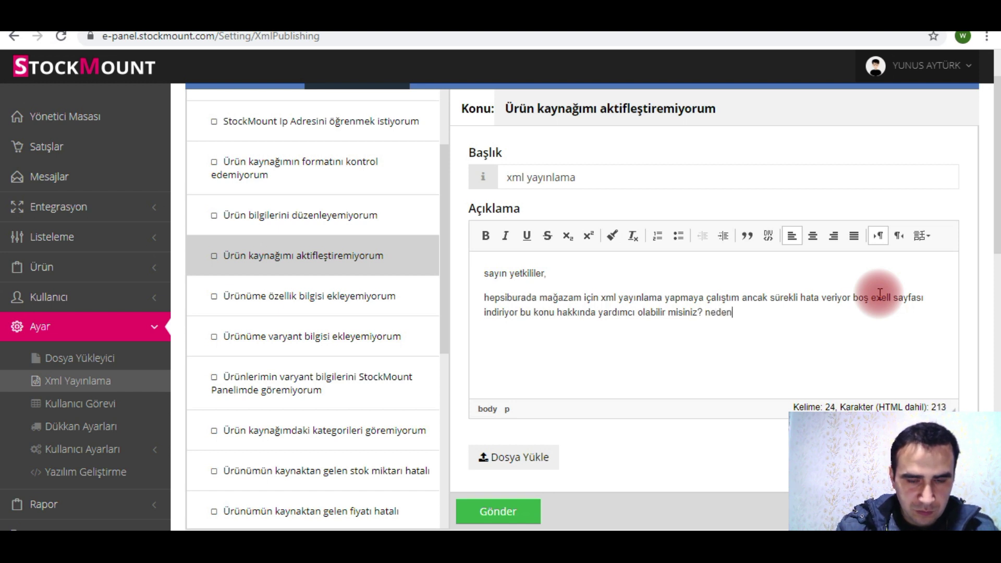
pyautogui.write(' böyle ')
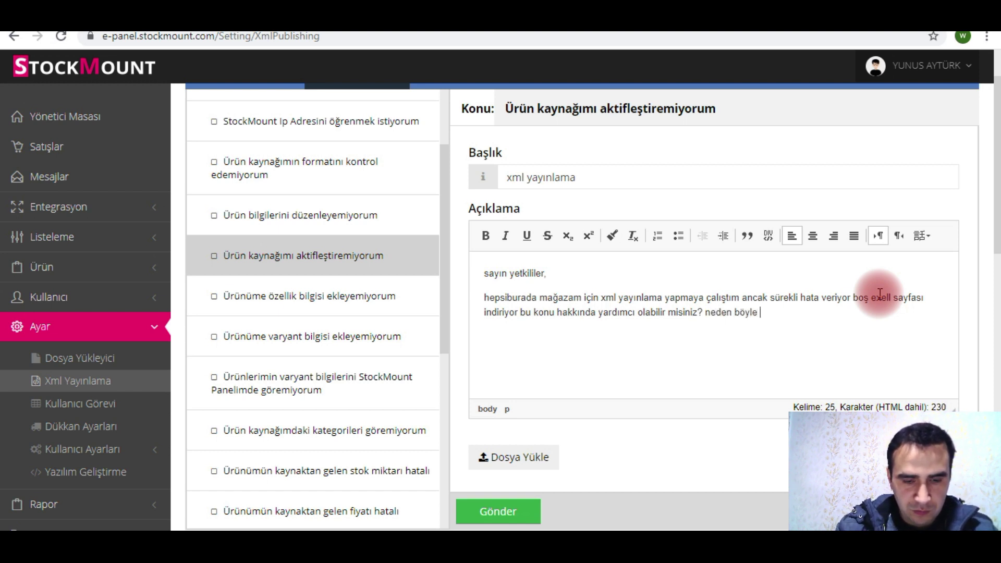
pyautogui.write('bir hata alı')
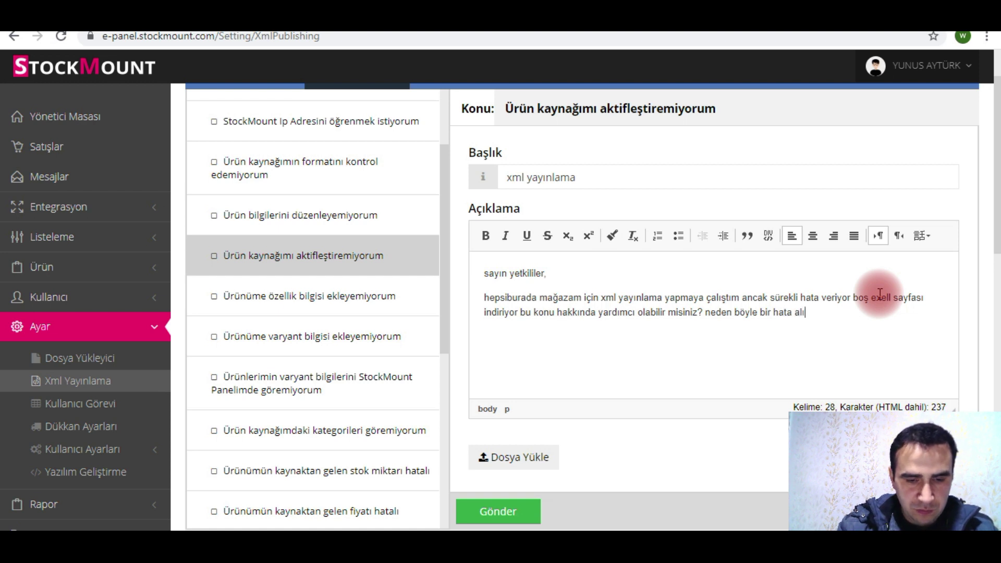
pyautogui.write('yorum.')
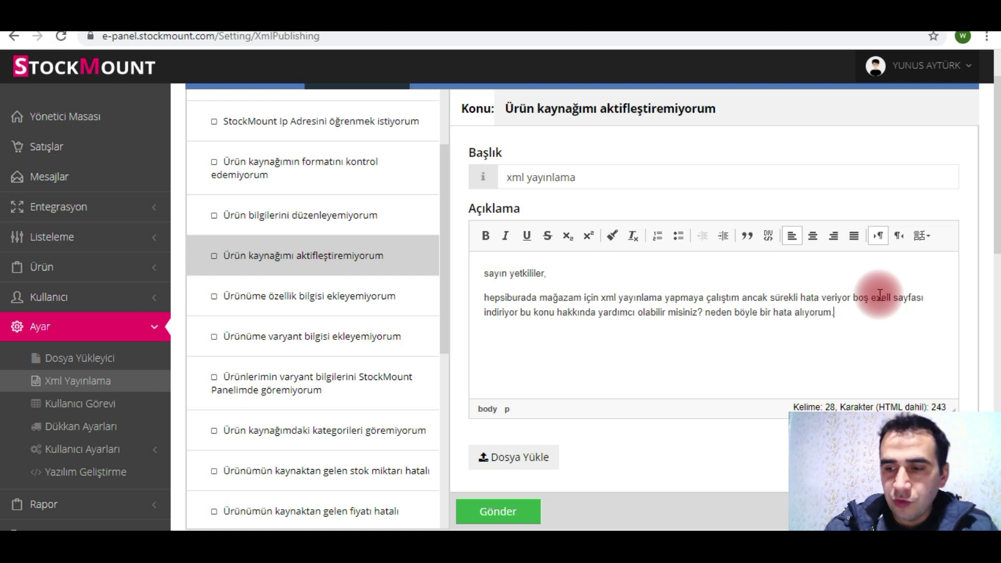
pyautogui.click(519, 516)
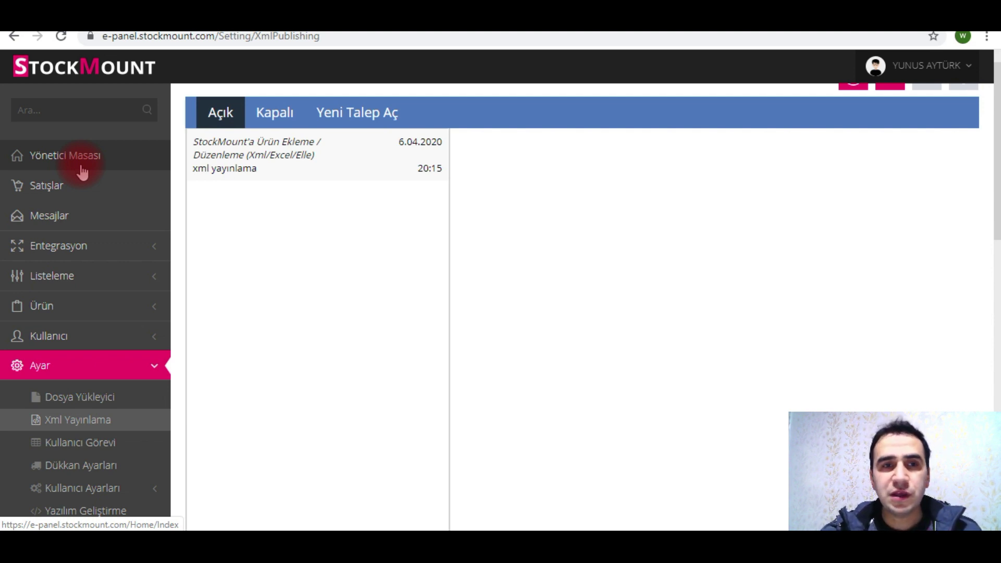
pyautogui.scroll(1, 740, 273)
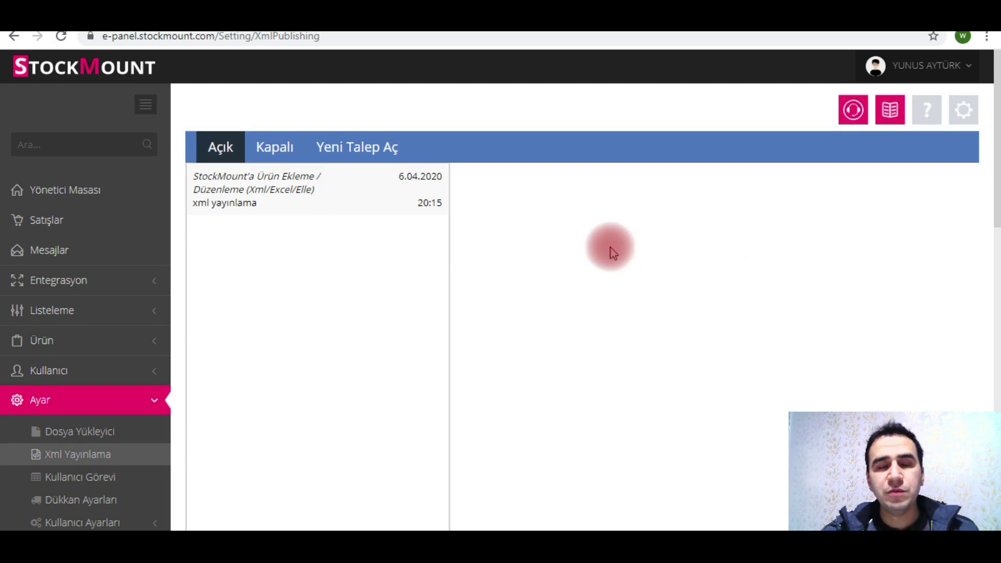